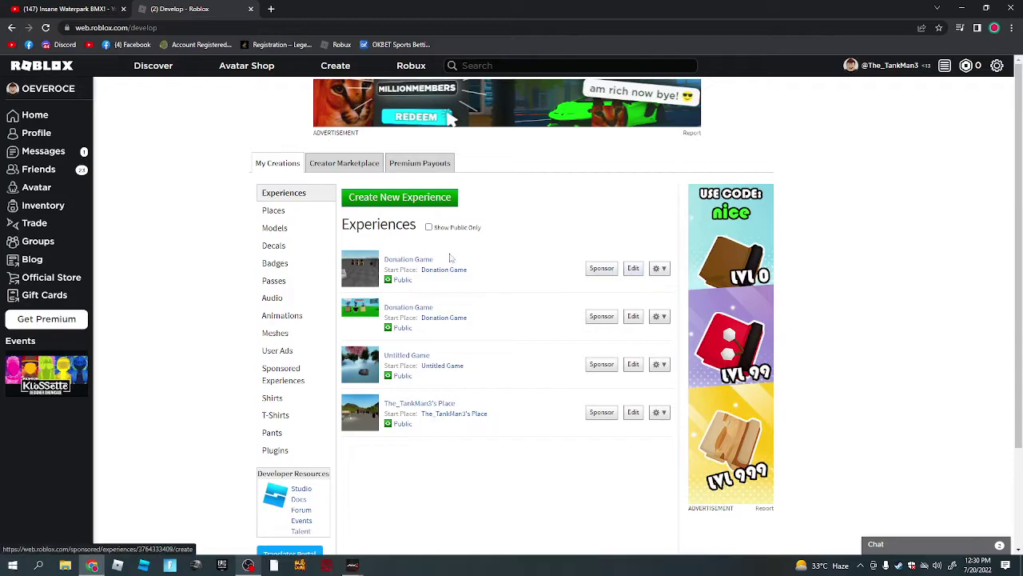
- Open the first Donation Game experience for editing in Roblox Studio and show its 3D scene
left_click(634, 270)
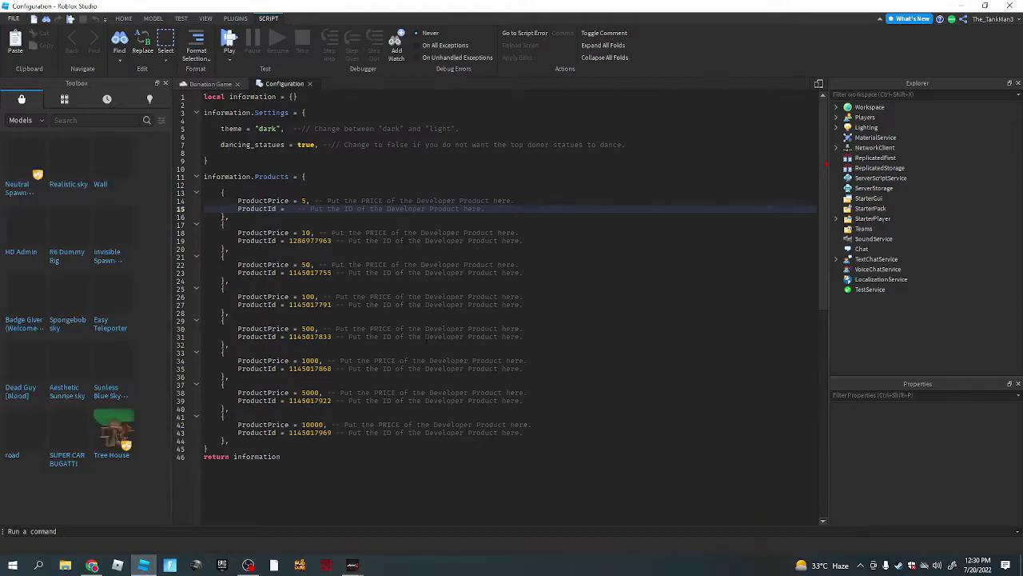
left_click(210, 83)
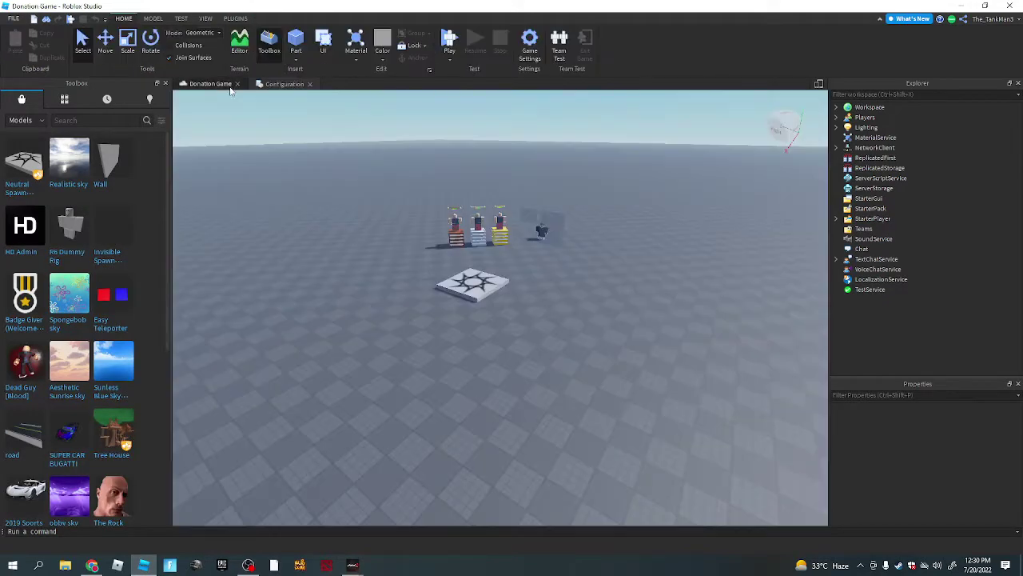
key("w")
key("a")
- Try inserting the Donation Board model from the inventory into the workspace, and return to the marketplace models
left_click(63, 99)
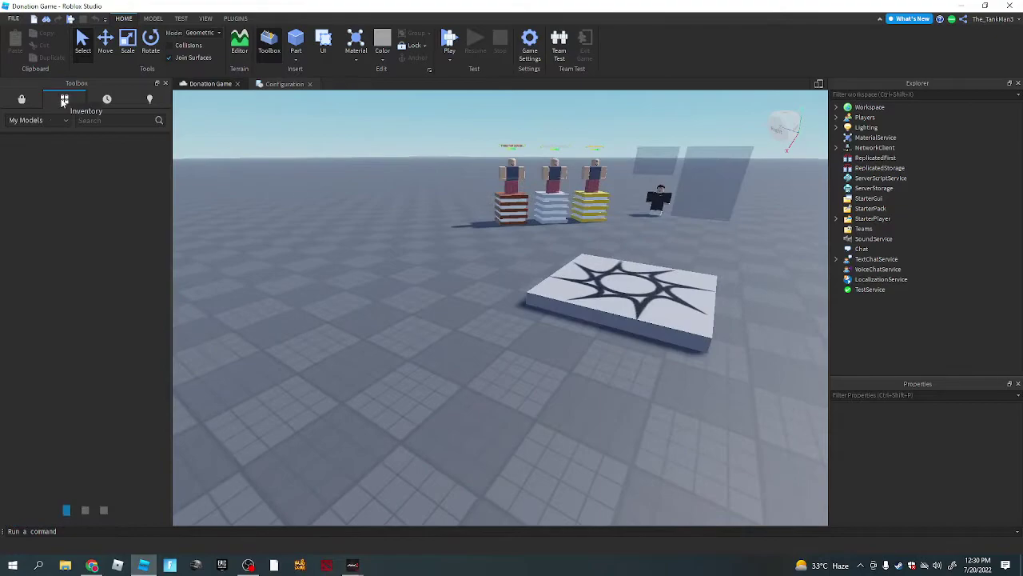
left_click(25, 159)
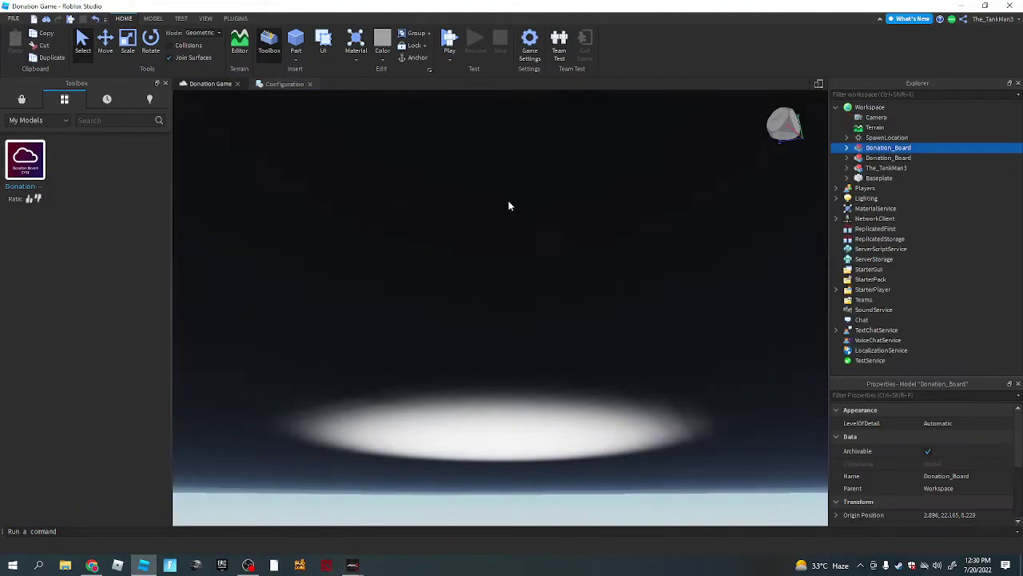
left_click(508, 200)
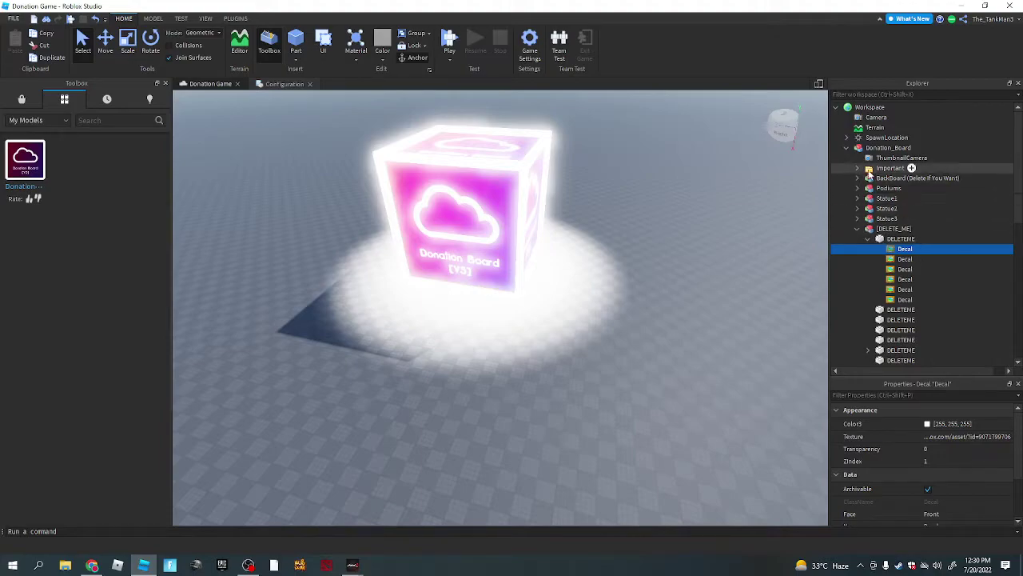
scroll(871, 174, "down", 2)
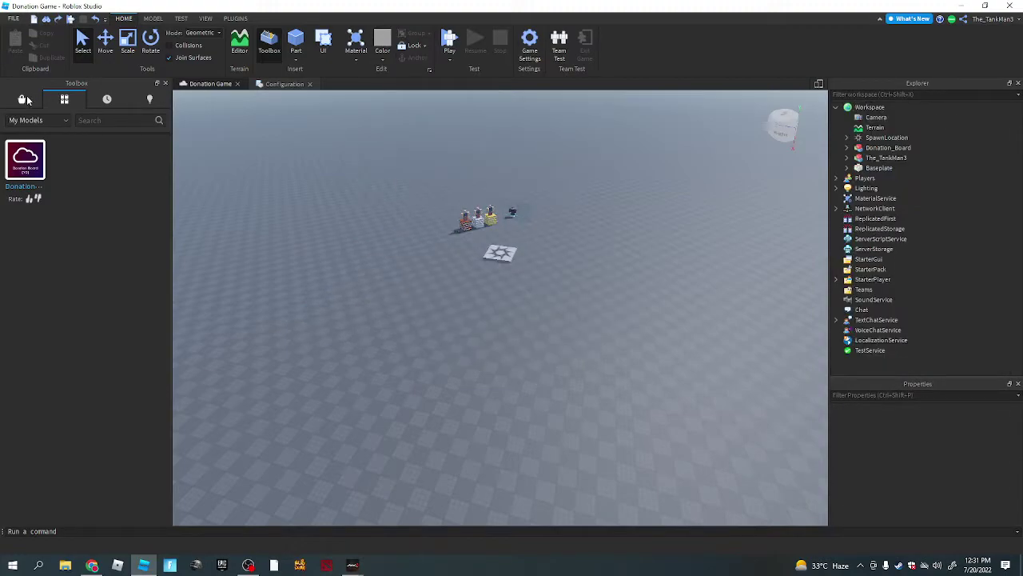
left_click(24, 100)
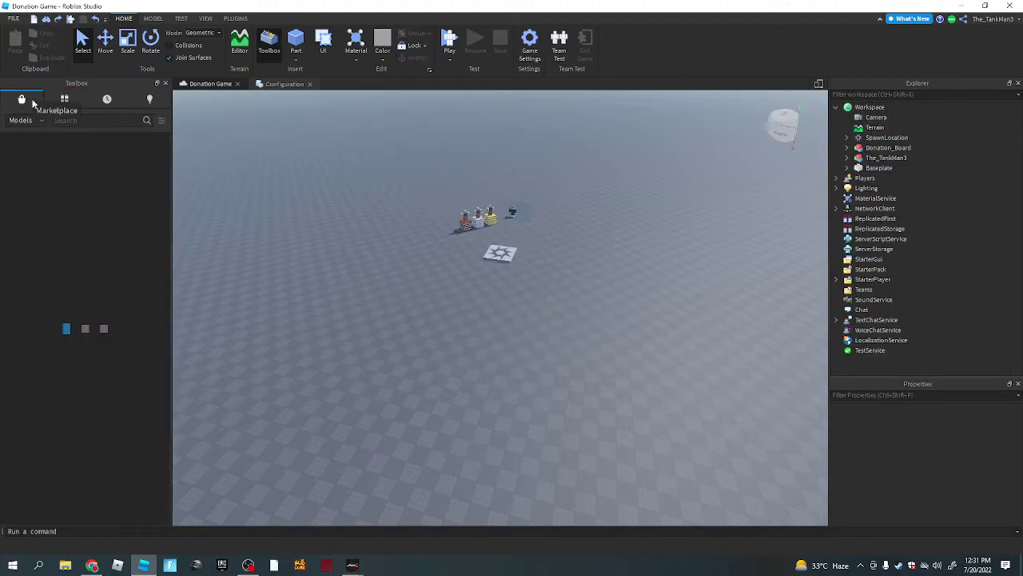
scroll(564, 232, "up", 5)
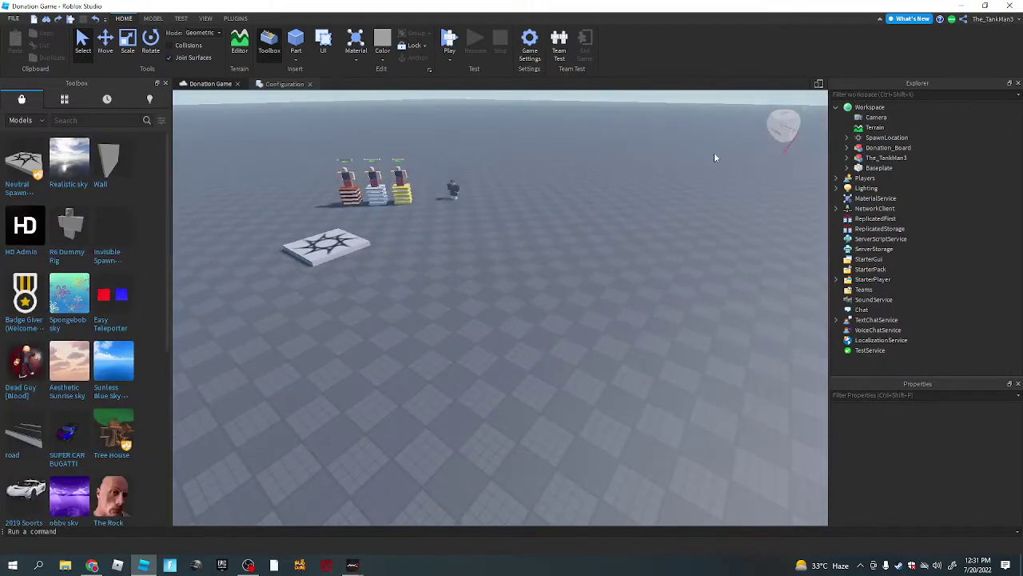
- Open the Configuration script in the Important folder of the Donation_Board model
left_click(847, 148)
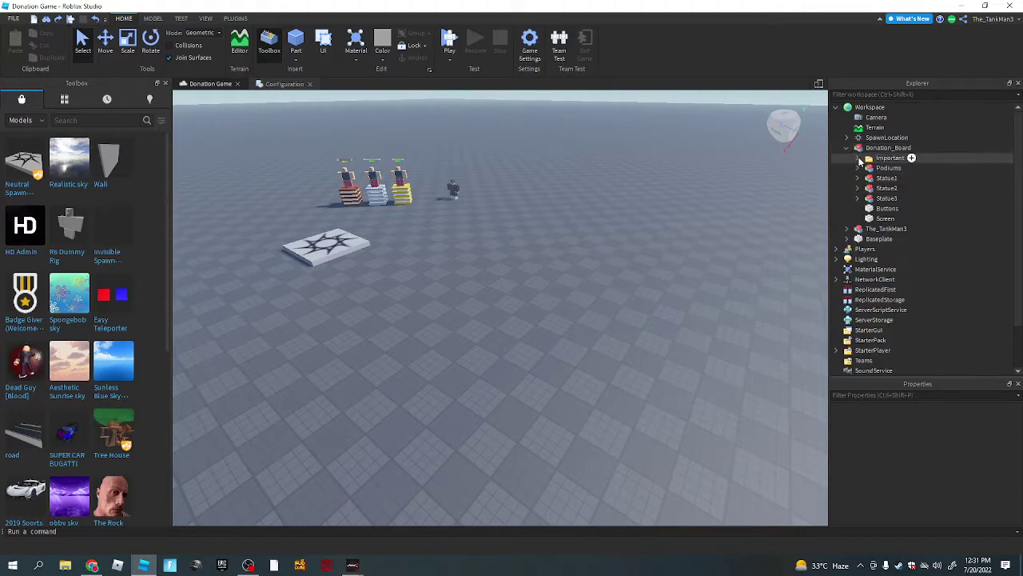
left_click(858, 158)
left_click(905, 178)
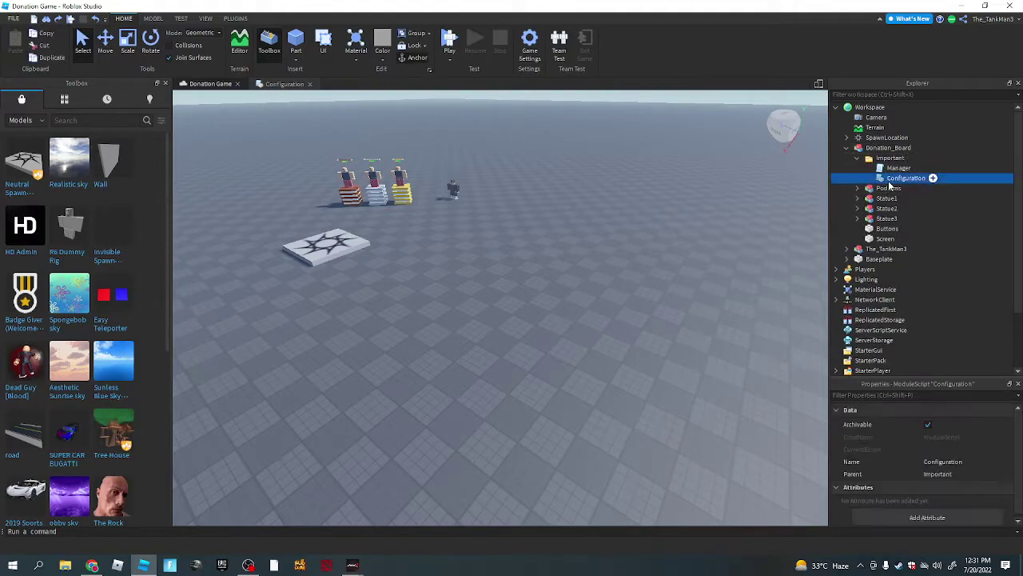
scroll(694, 216, "down", 1)
scroll(719, 176, "up", 1)
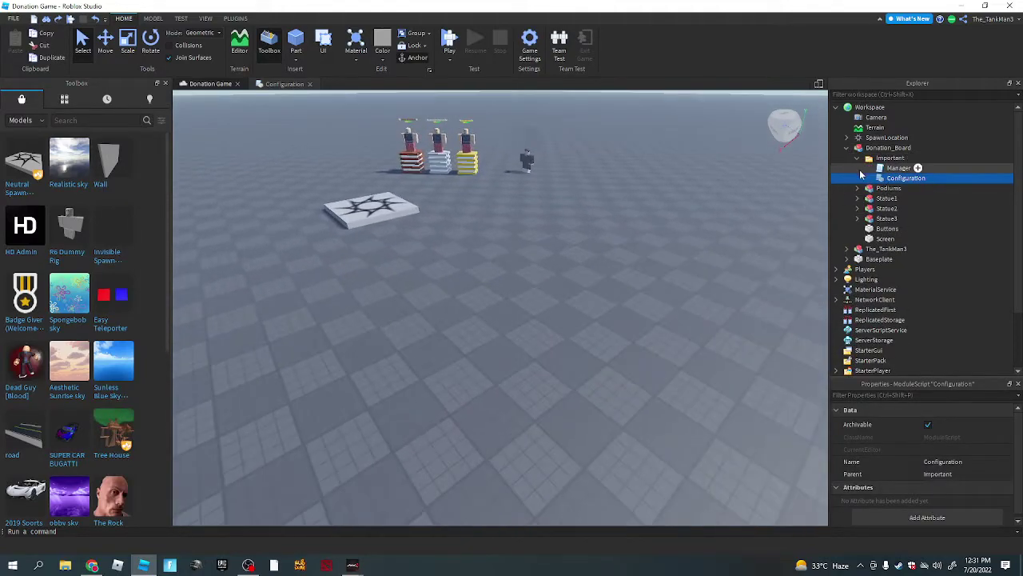
double_click(906, 178)
key("F2")
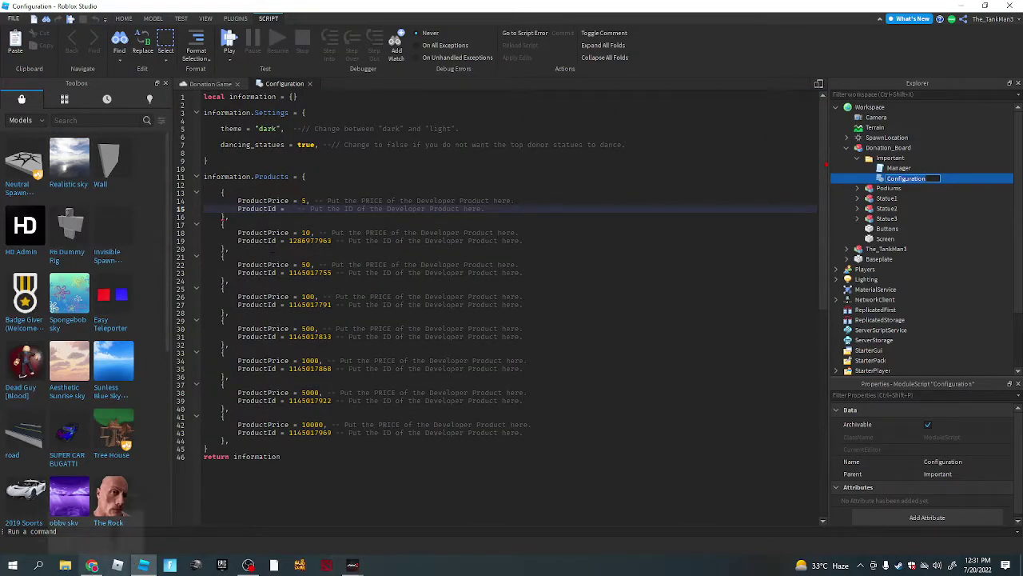
- Switch to Chrome and open the developer products page of the first Donation Game experience
left_click(92, 565)
left_click(65, 565)
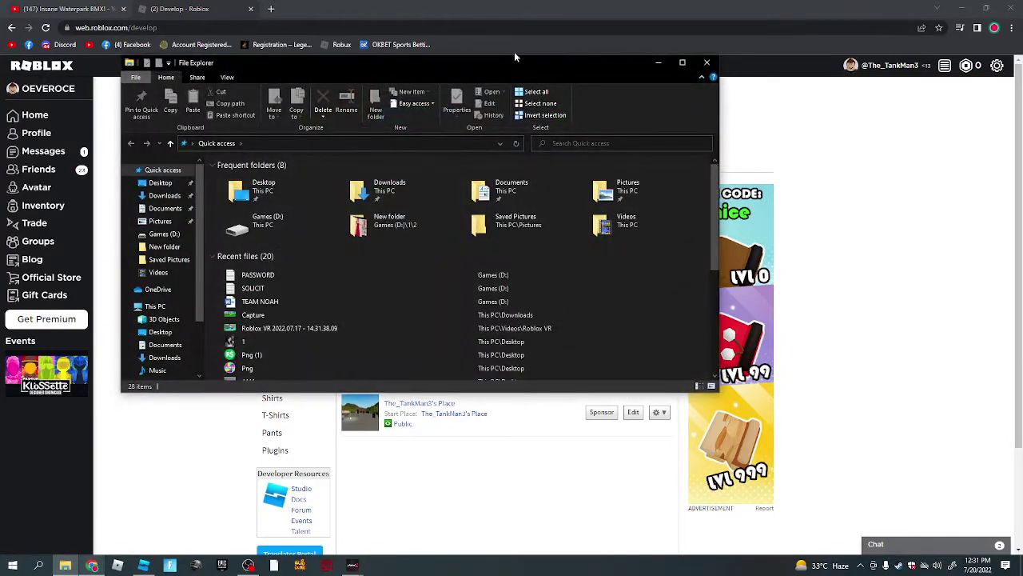
left_click(706, 62)
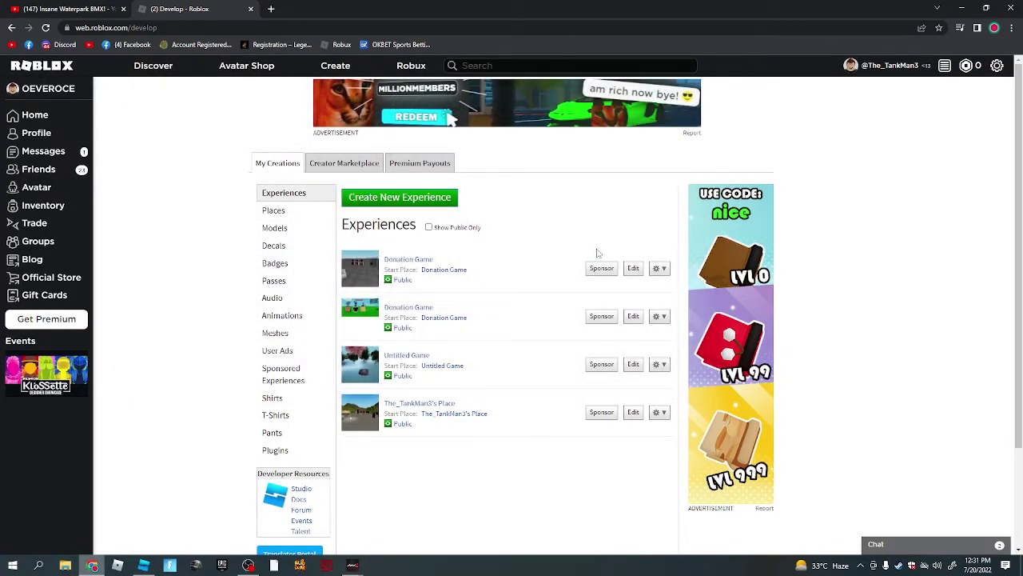
left_click(659, 270)
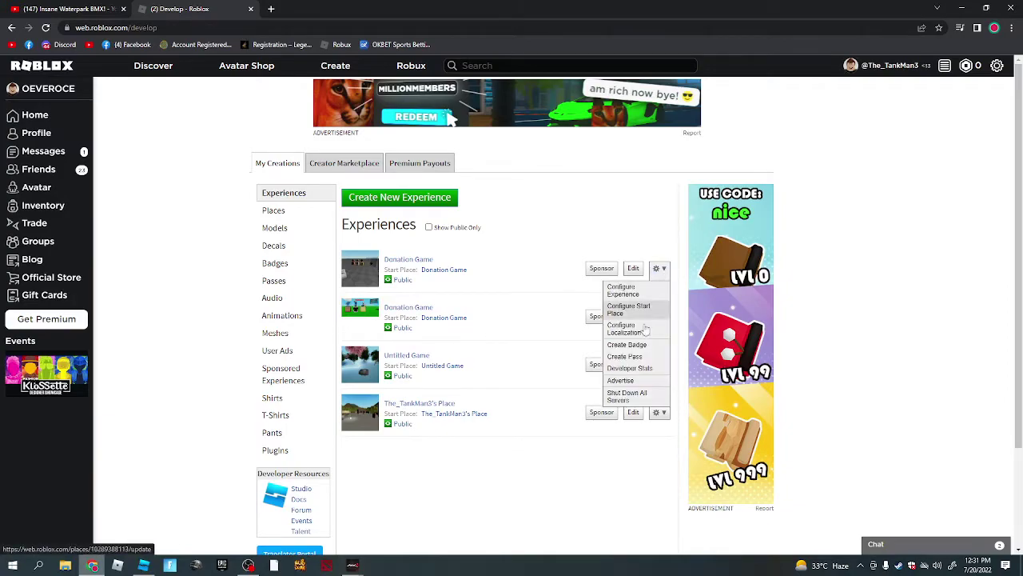
left_click(649, 313)
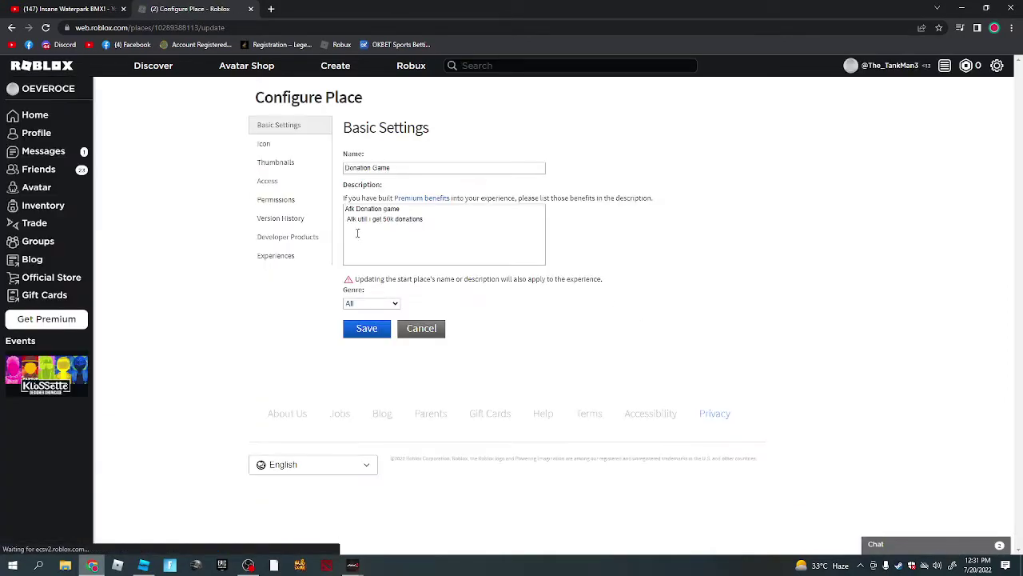
left_click(312, 235)
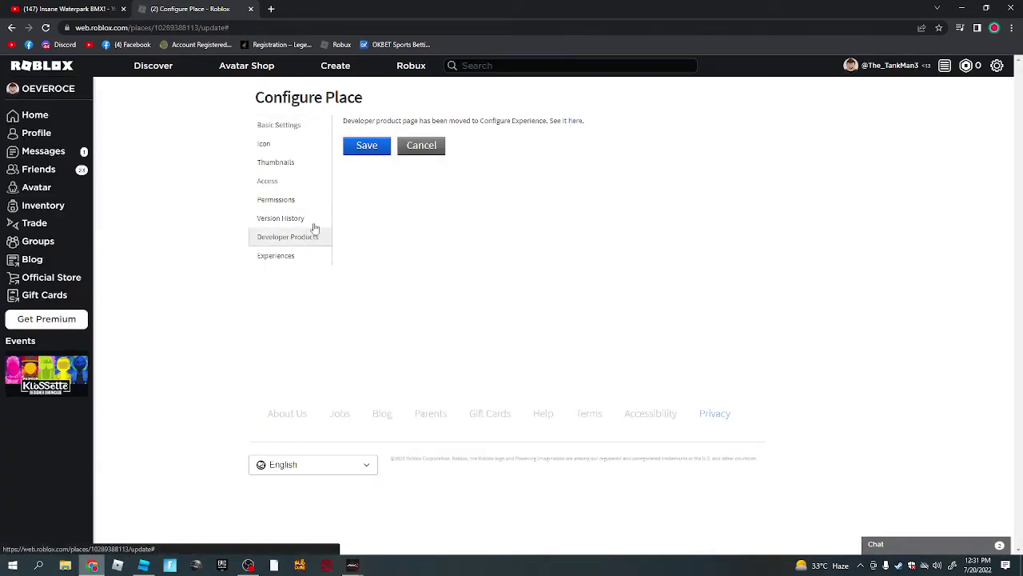
left_click(575, 121)
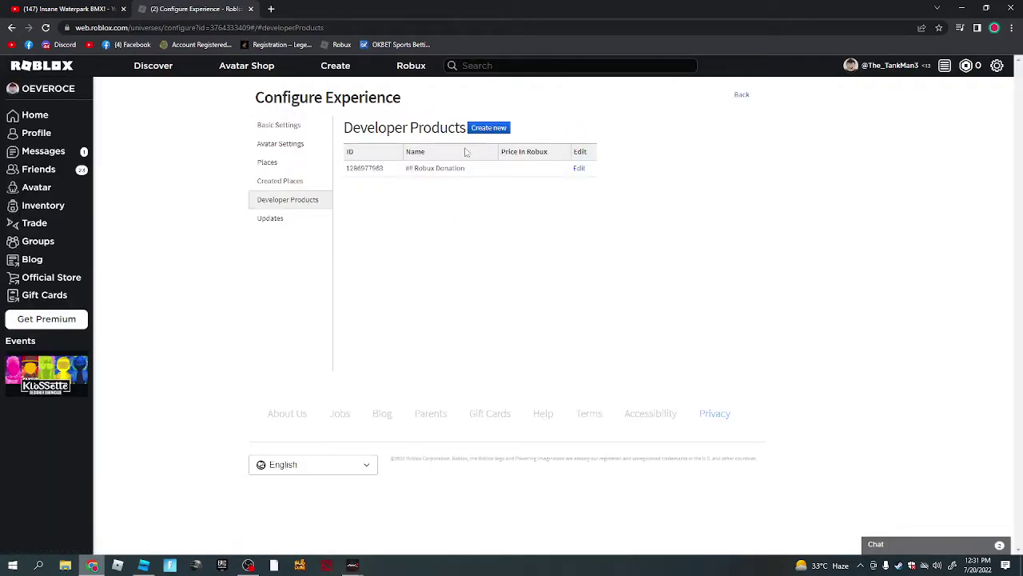
- Try to create a developer product named "10 Robux Donation" with a Robux price
left_click(488, 128)
left_click(425, 160)
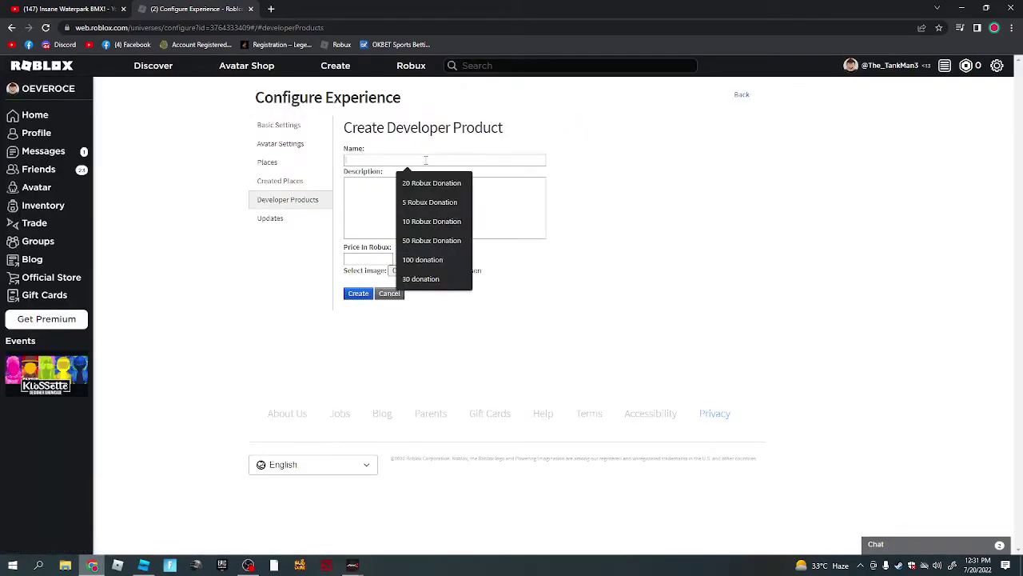
left_click(424, 221)
left_click(368, 258)
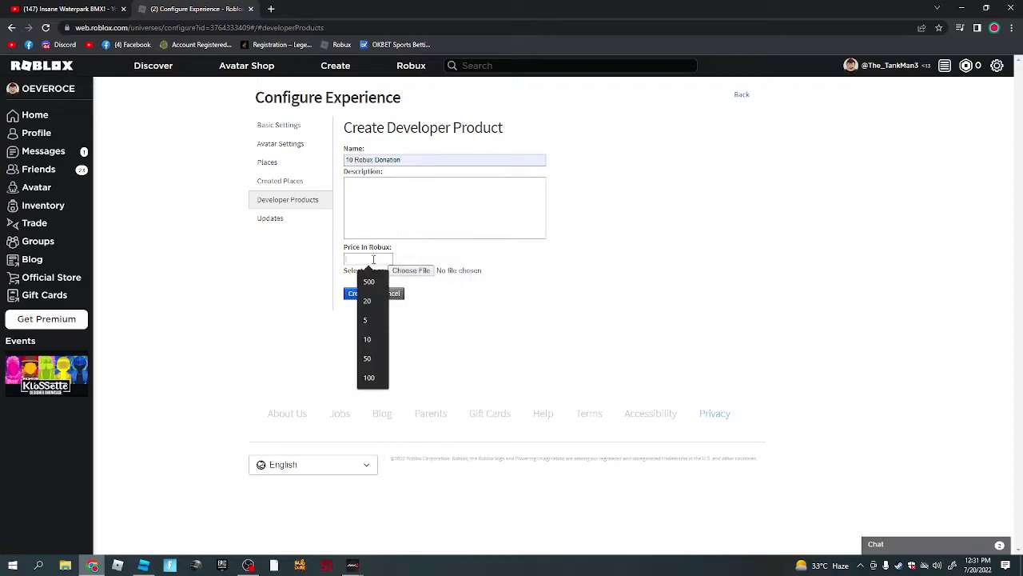
left_click(375, 310)
left_click(358, 293)
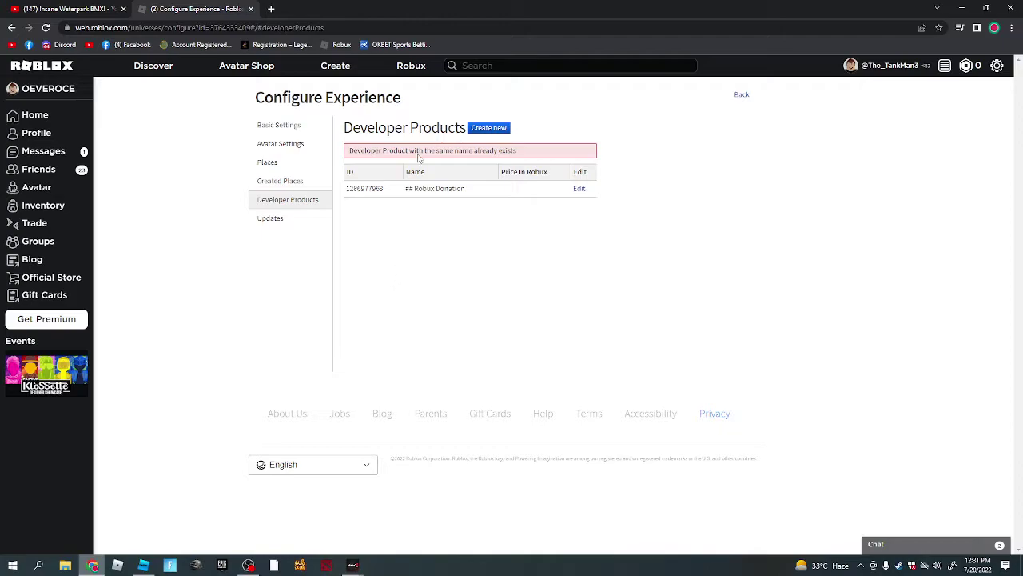
- Set the price of the existing "## Robux Donation" developer product to 10 Robux
left_click(577, 189)
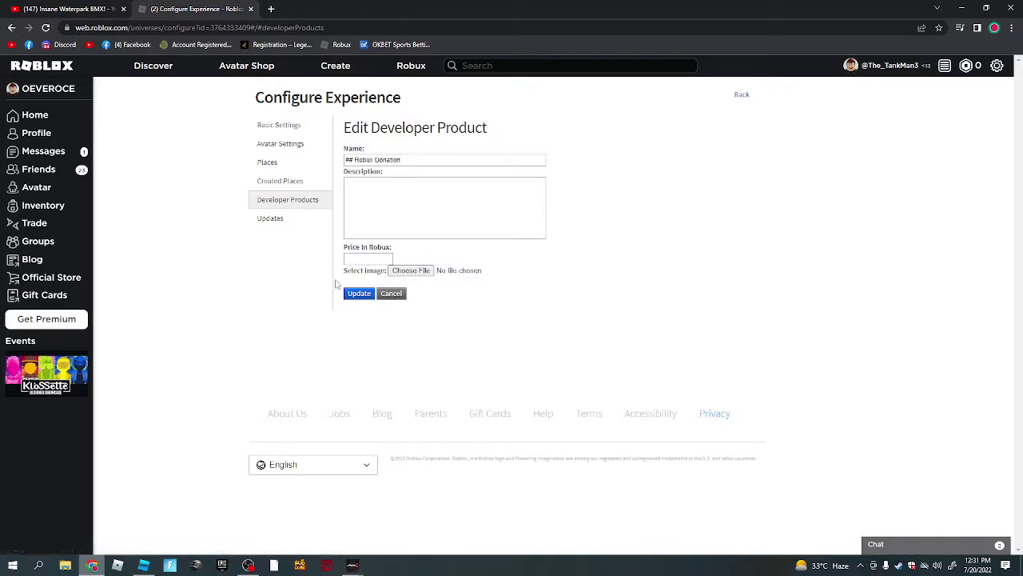
left_click(364, 260)
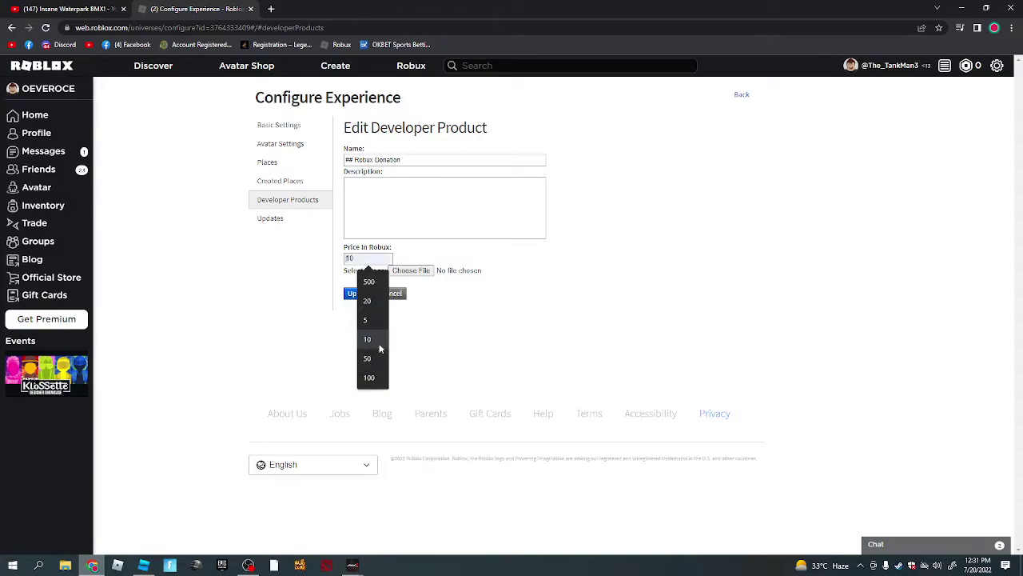
left_click(370, 340)
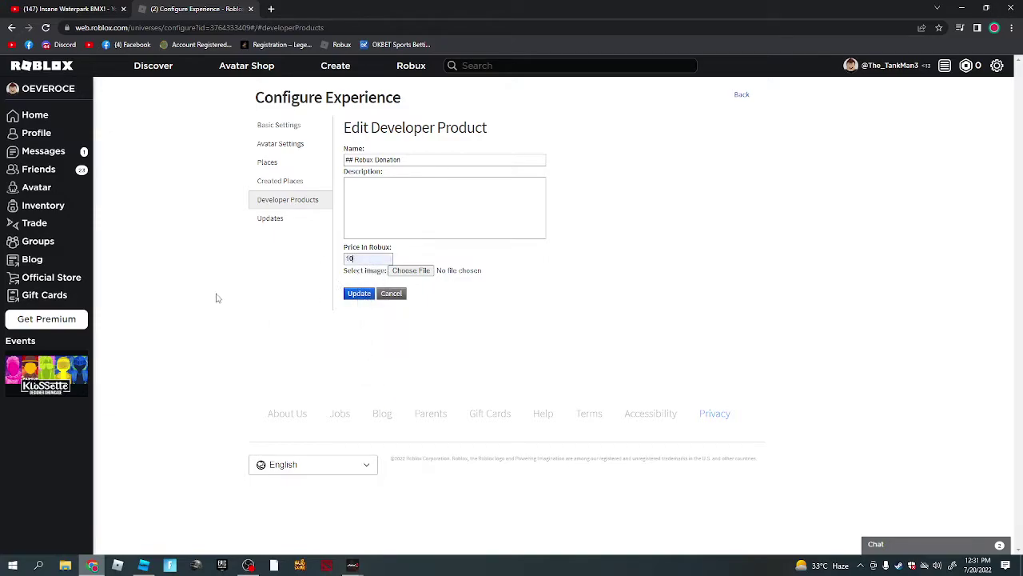
left_click(369, 293)
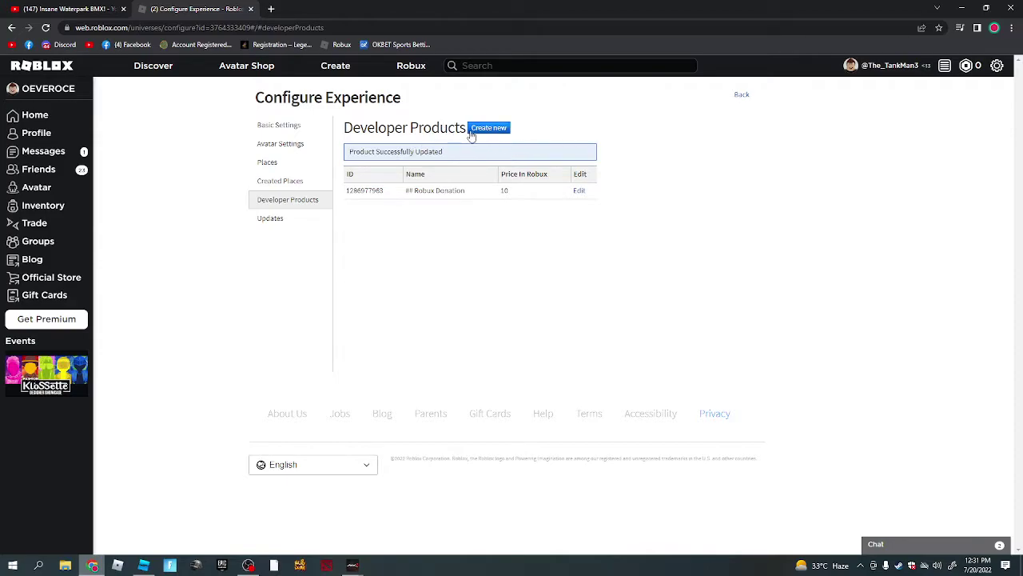
left_click_drag(385, 191, 357, 192)
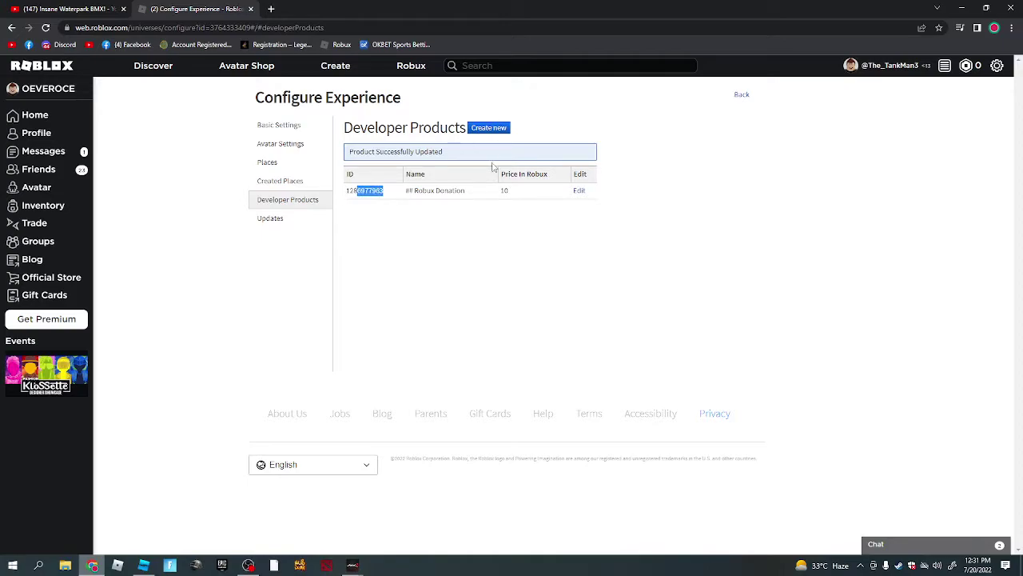
- Create a developer product named "5 Robux Donation" priced at 5 Robux
left_click(489, 128)
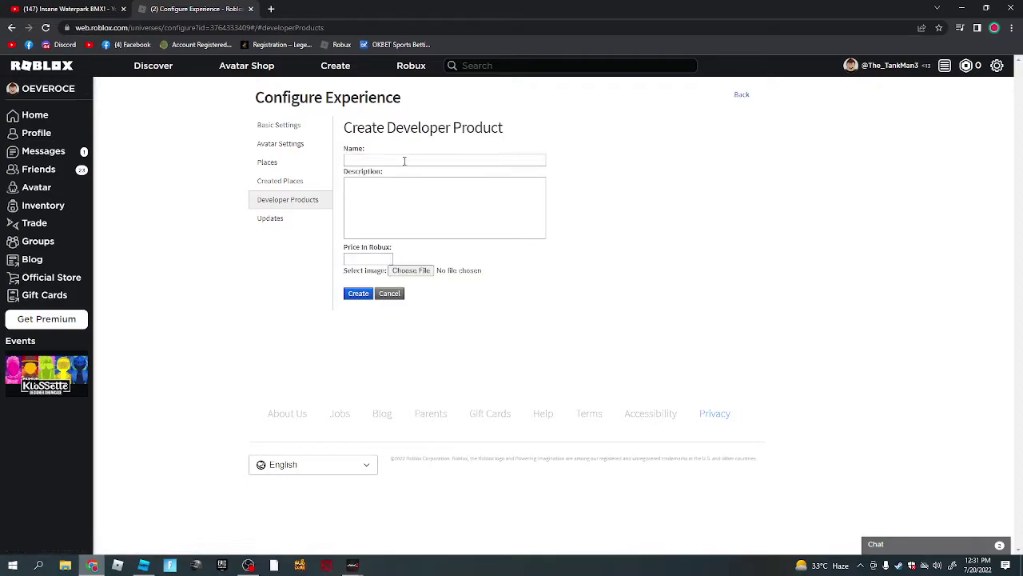
left_click(405, 160)
left_click(429, 203)
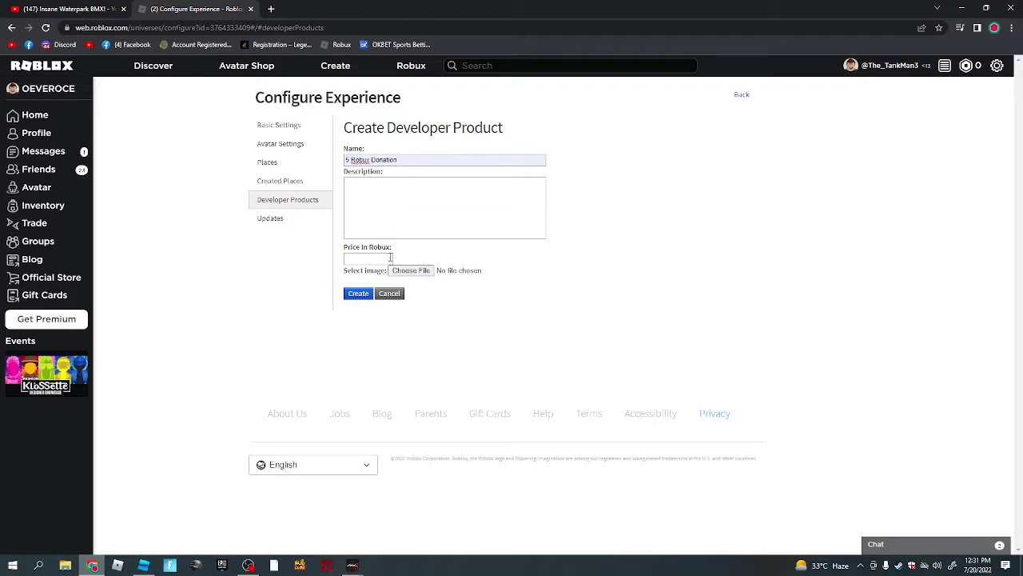
left_click(390, 258)
left_click(373, 324)
left_click(360, 294)
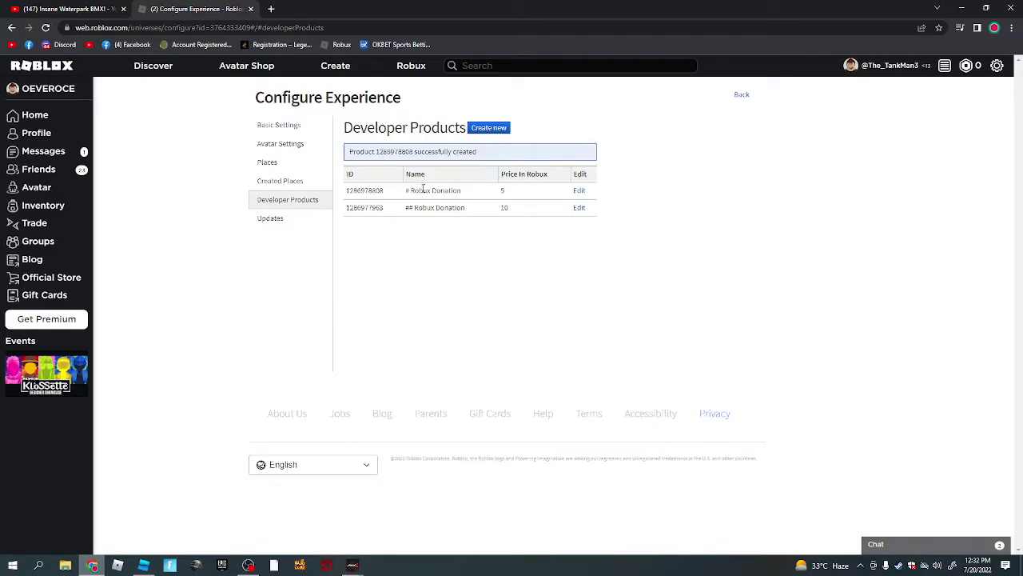
- Copy the ID of the newly created 5 Robux developer product
left_click_drag(413, 151, 382, 151)
right_click(398, 151)
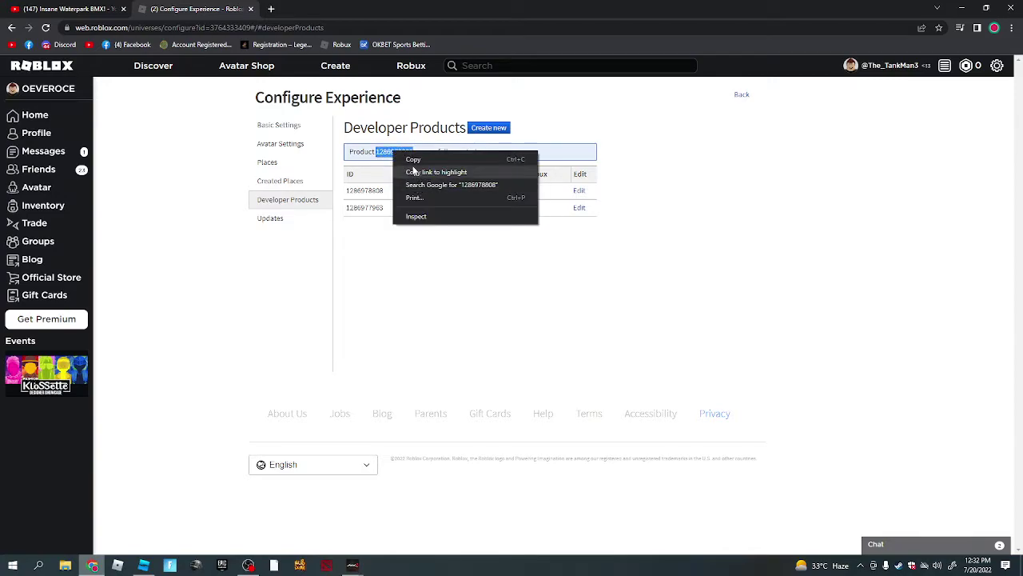
left_click(419, 157)
left_click(179, 187)
left_click(88, 9)
left_click(197, 8)
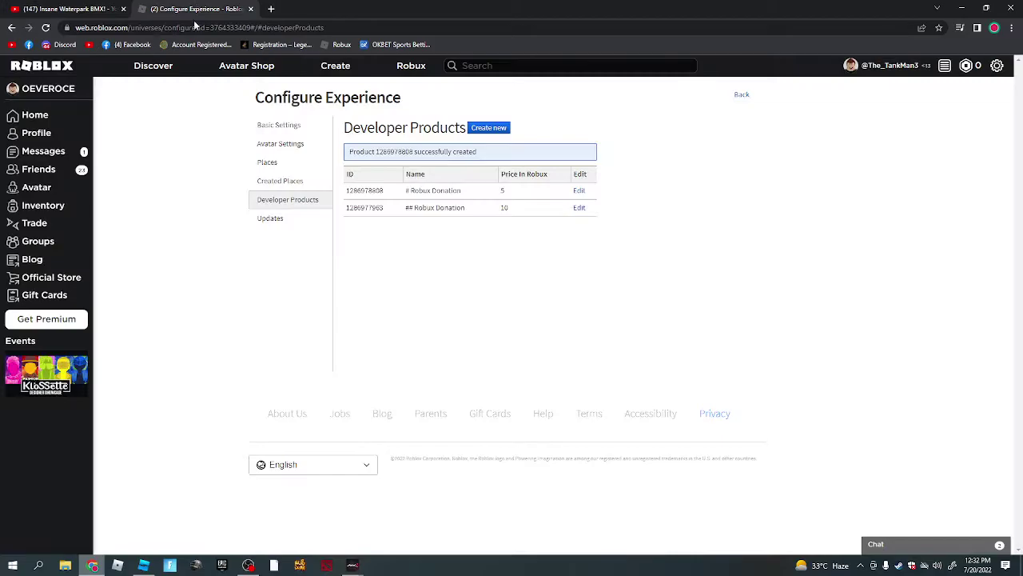
left_click(143, 565)
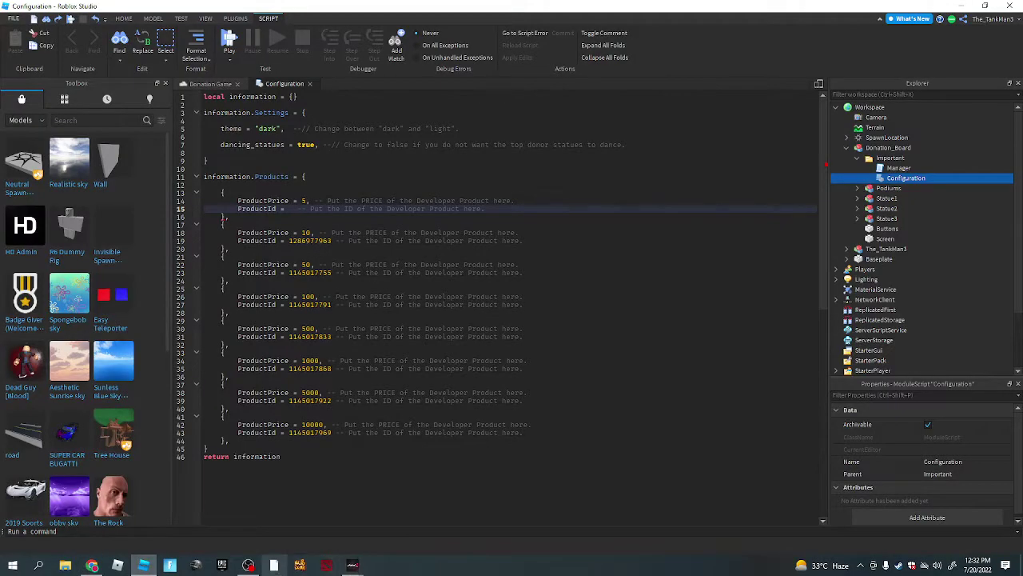
left_click(249, 566)
left_click(352, 565)
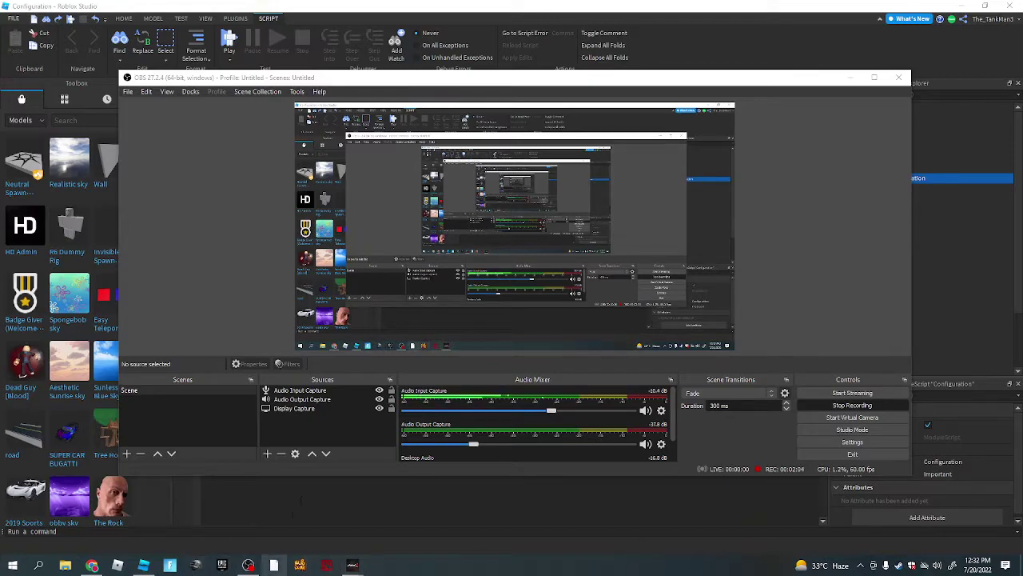
key("alt+Tab")
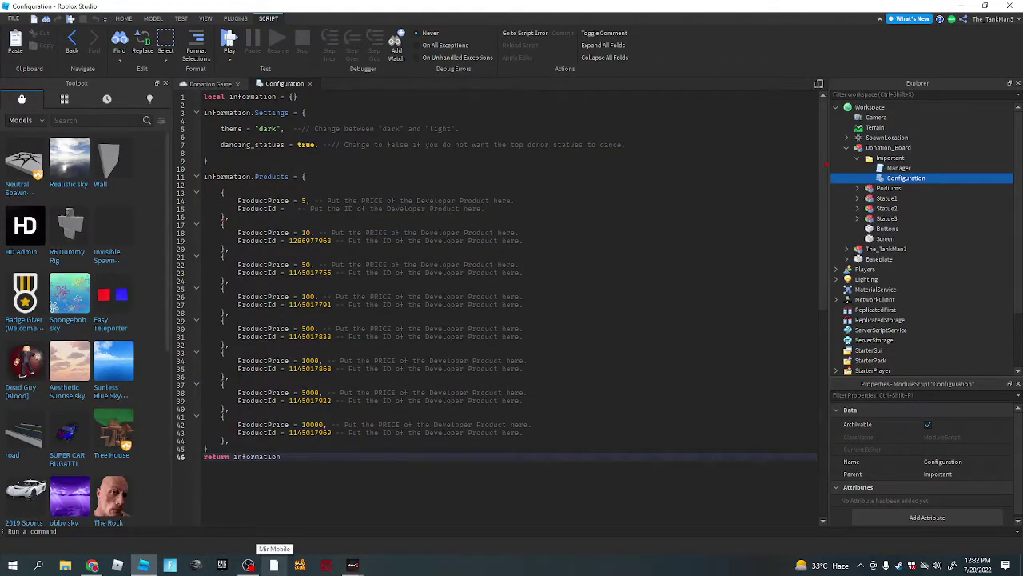
left_click(310, 209)
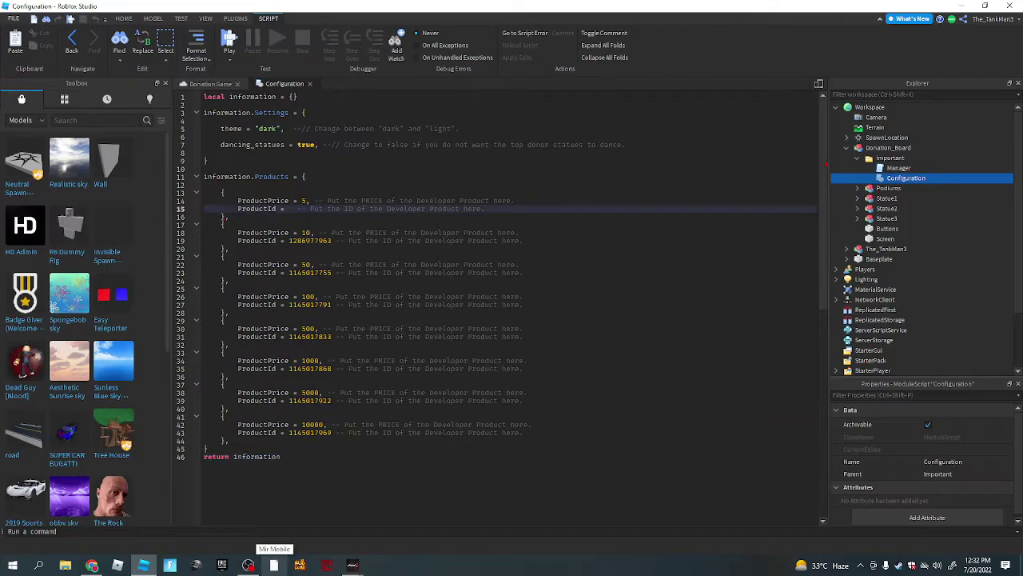
double_click(282, 209)
key("BackSpace")
type("=")
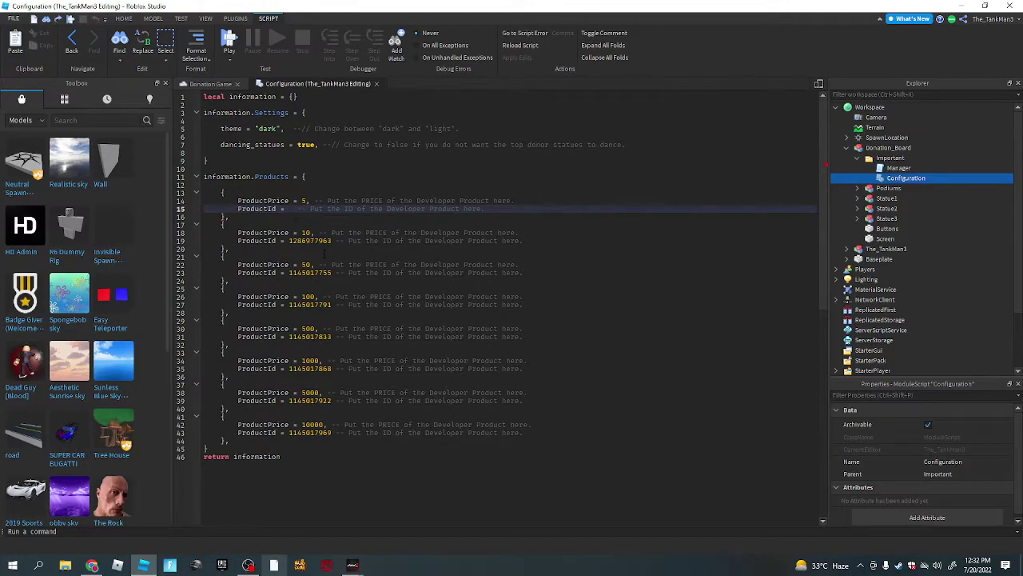
key("ctrl+v")
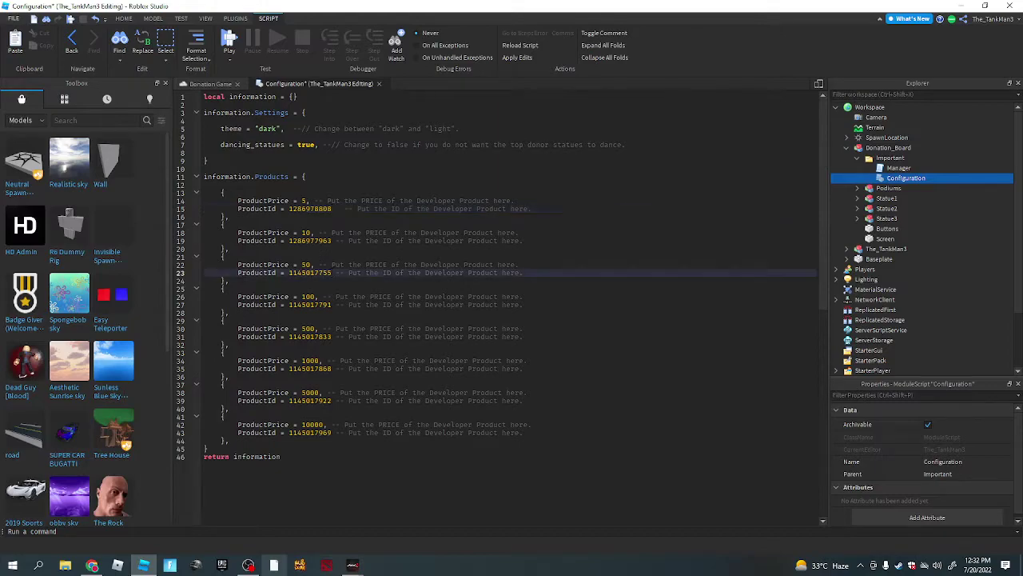
left_click_drag(332, 273, 288, 272)
key("BackSpace")
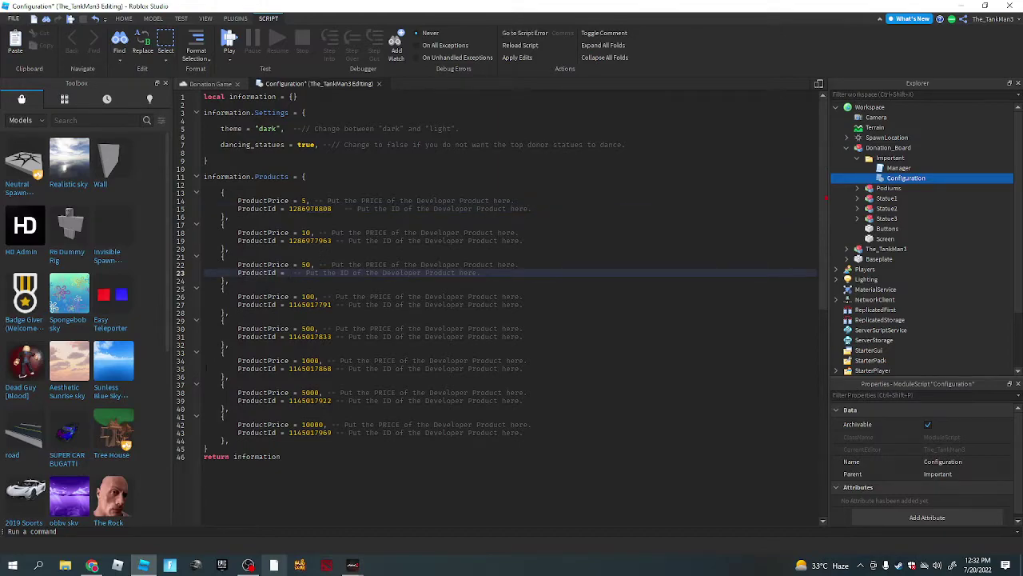
- Switch to the browser and try to create a developer product named "50 Robux Donation" priced at 50 Robux
left_click(92, 566)
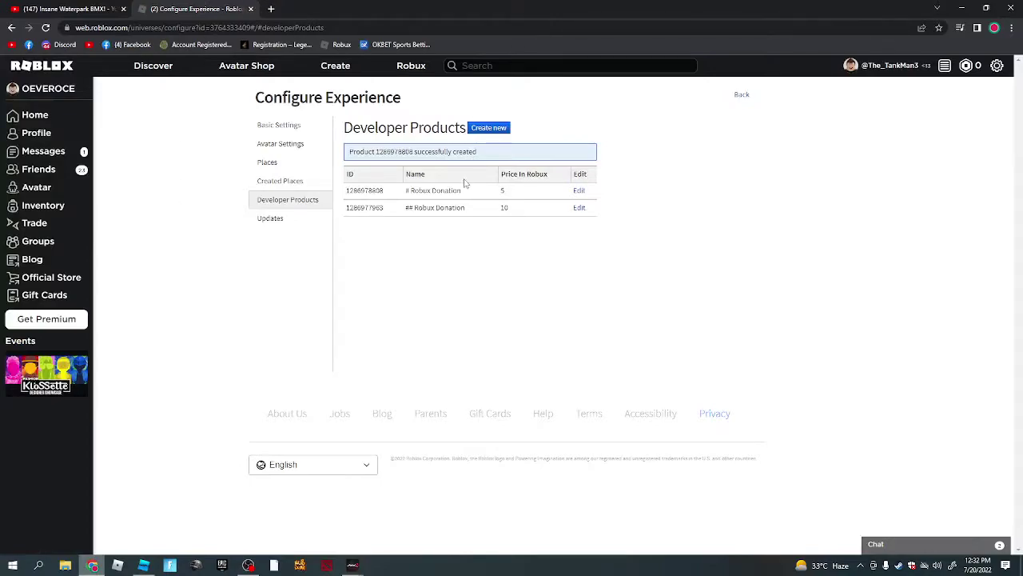
left_click(248, 565)
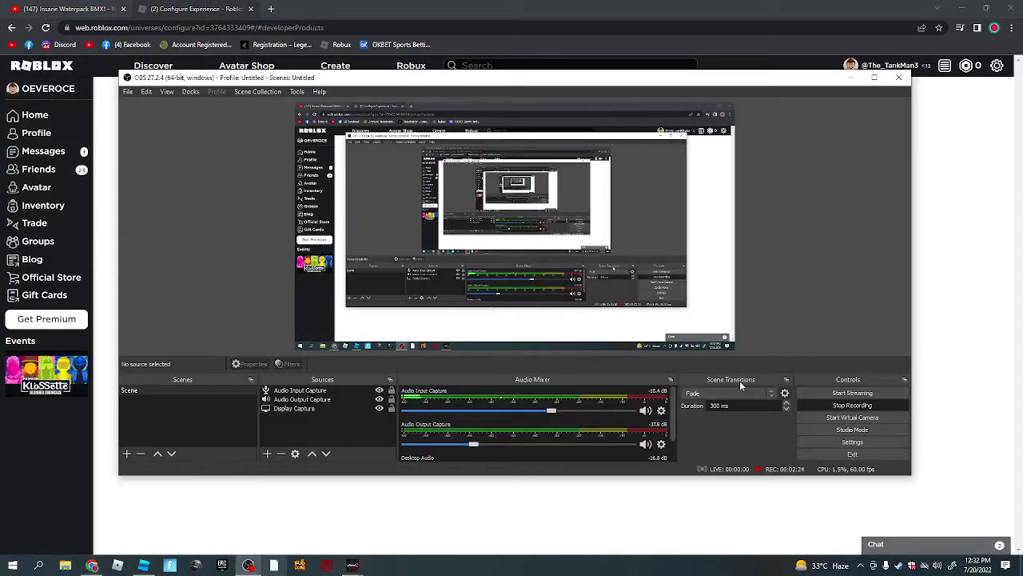
left_click(975, 360)
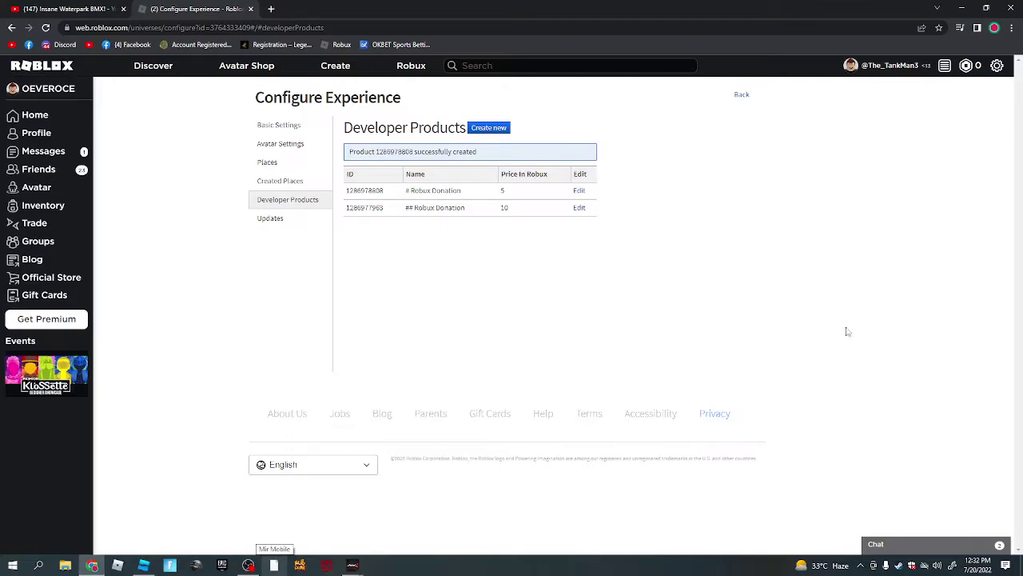
left_click(489, 128)
left_click(385, 161)
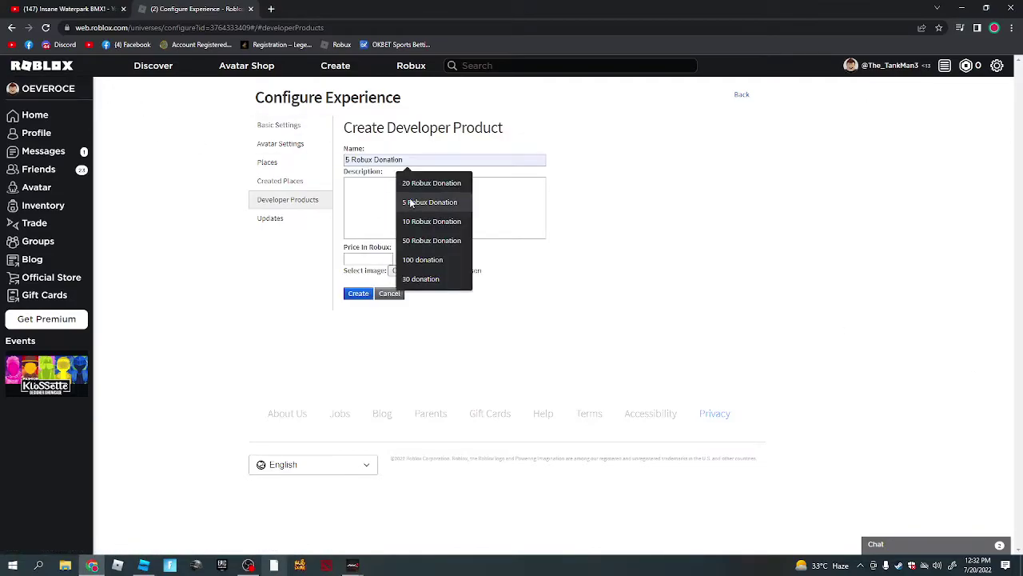
left_click(426, 241)
left_click(390, 258)
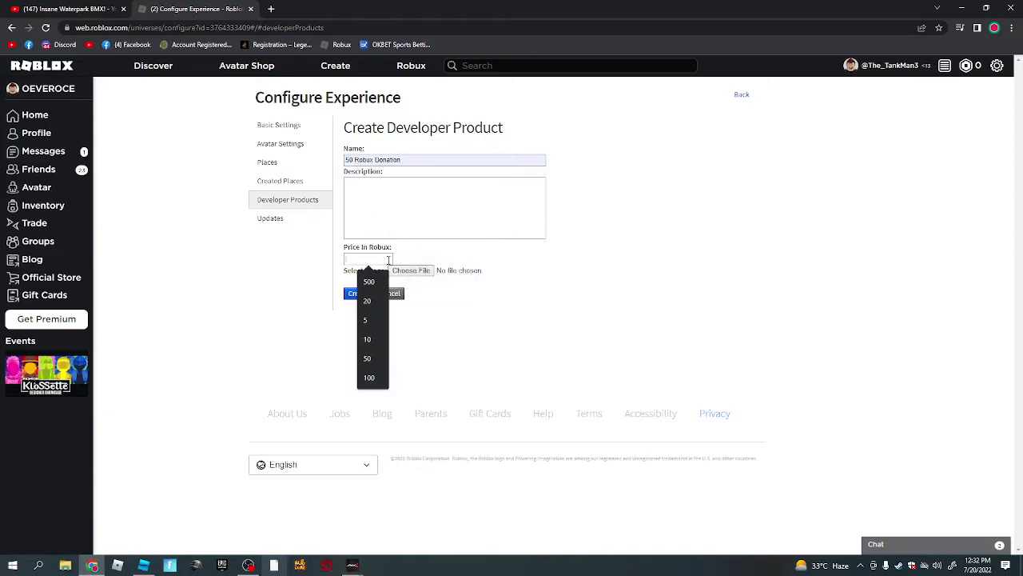
left_click(369, 358)
left_click(356, 294)
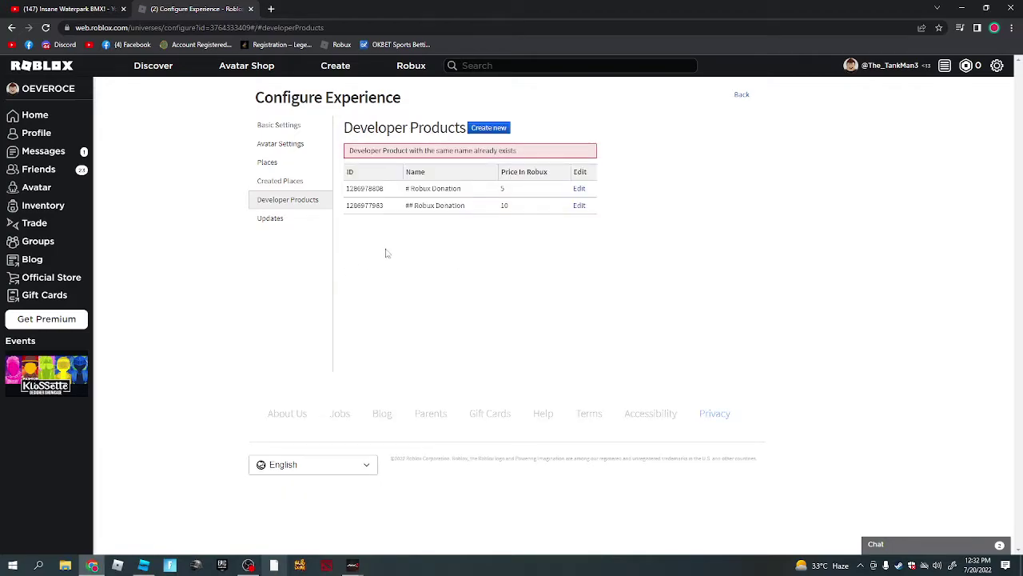
- Try to create a developer product named "20 Robux Donation" priced at 20 Robux
left_click(488, 129)
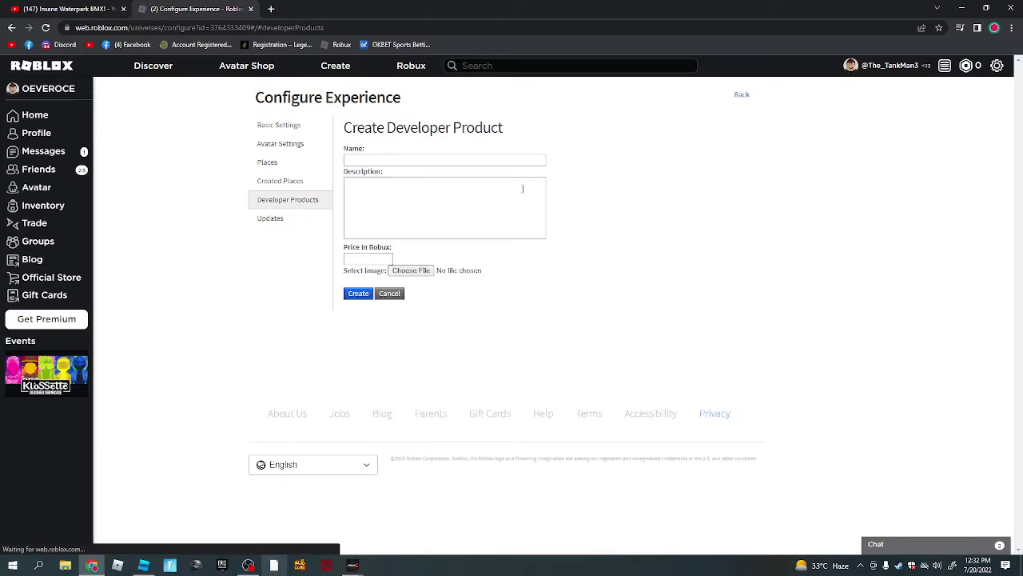
left_click(358, 160)
left_click(424, 178)
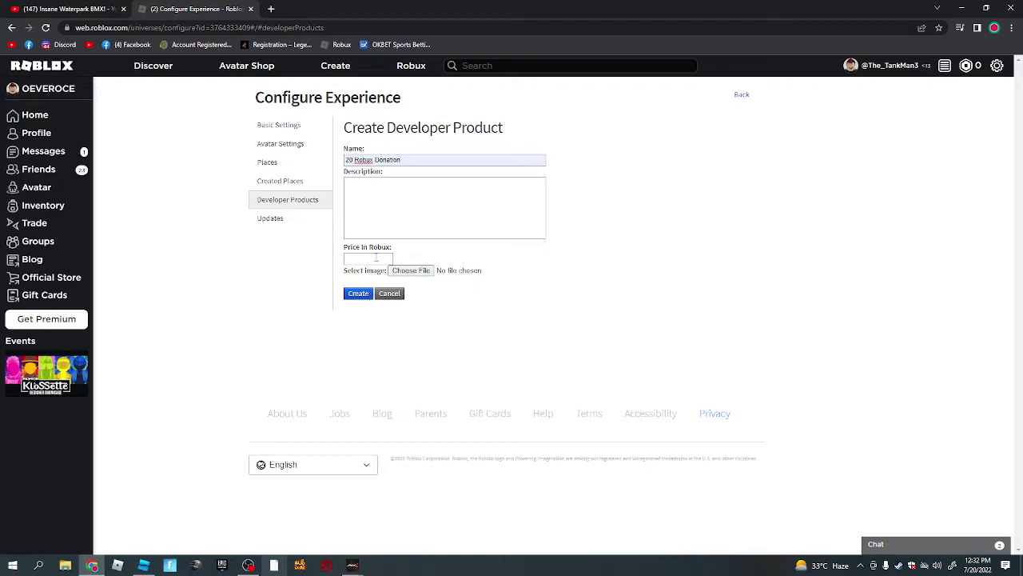
left_click(375, 257)
left_click(368, 301)
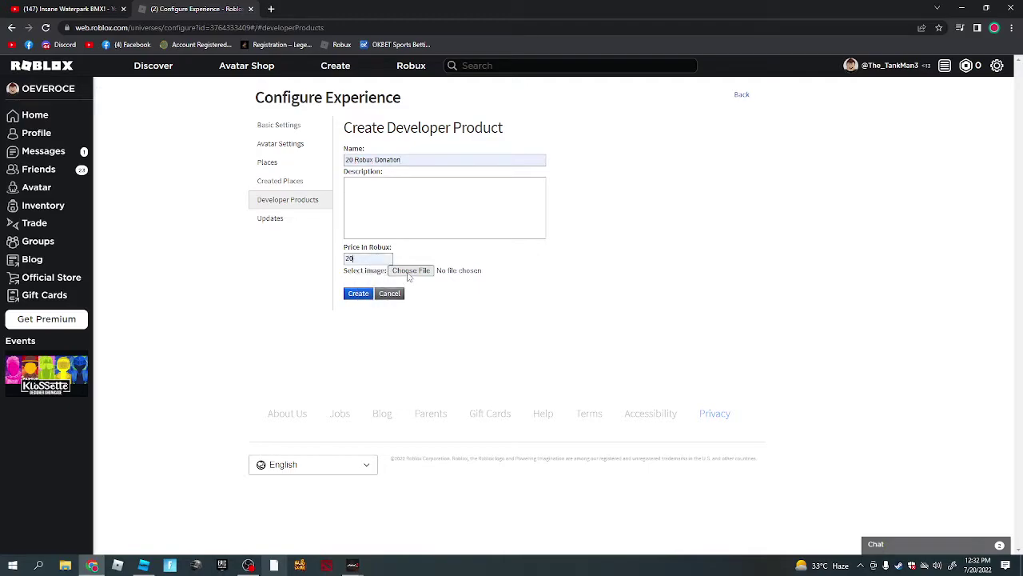
left_click(367, 295)
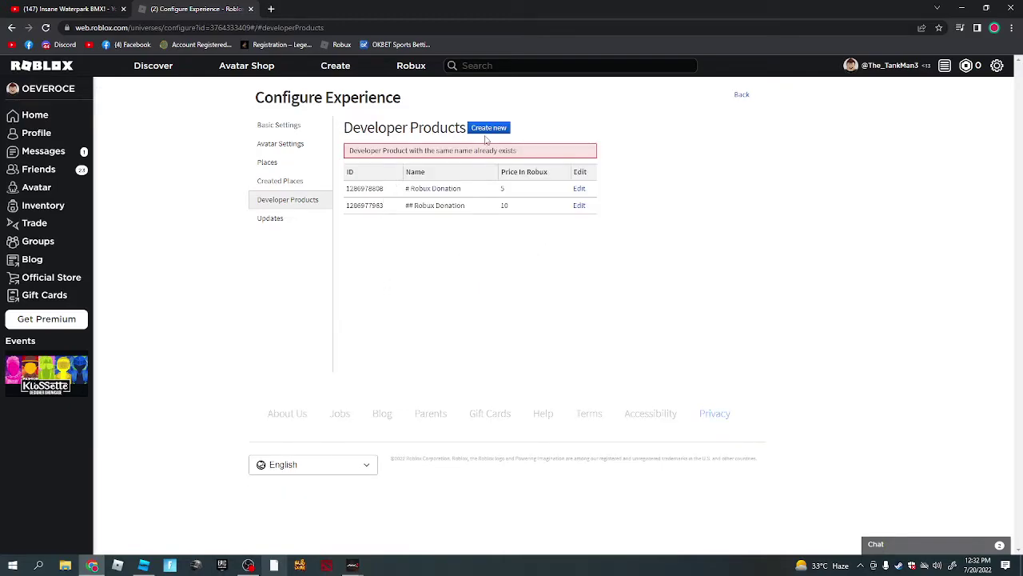
- Create a developer product named "30 donation" priced at 30 Robux
left_click(485, 129)
left_click(394, 161)
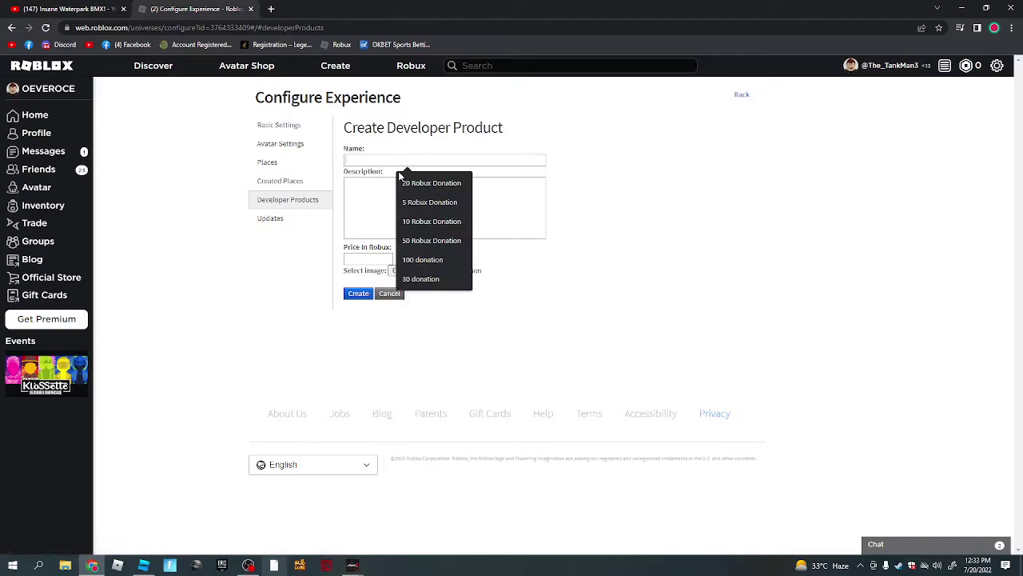
left_click(421, 278)
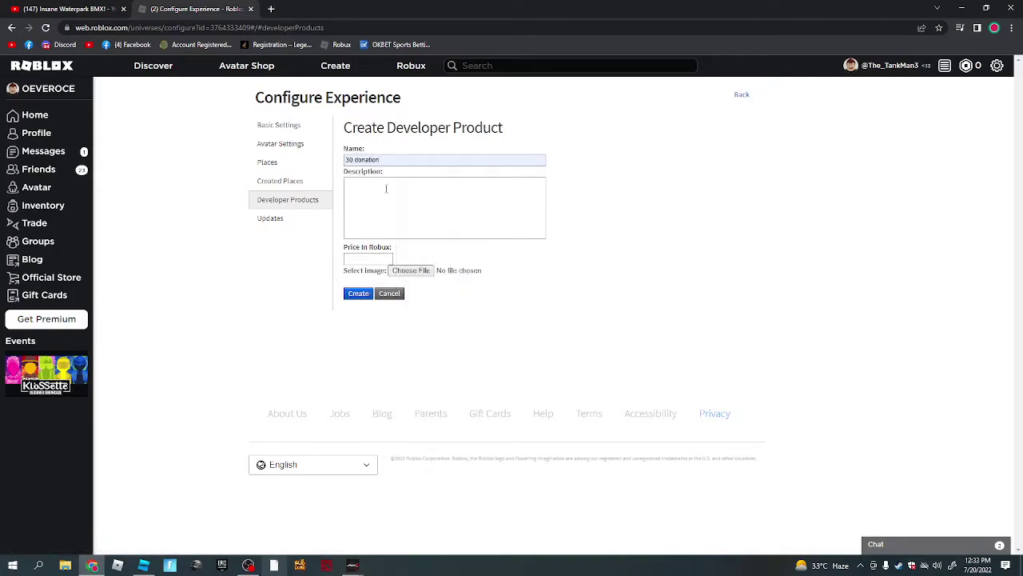
left_click(383, 257)
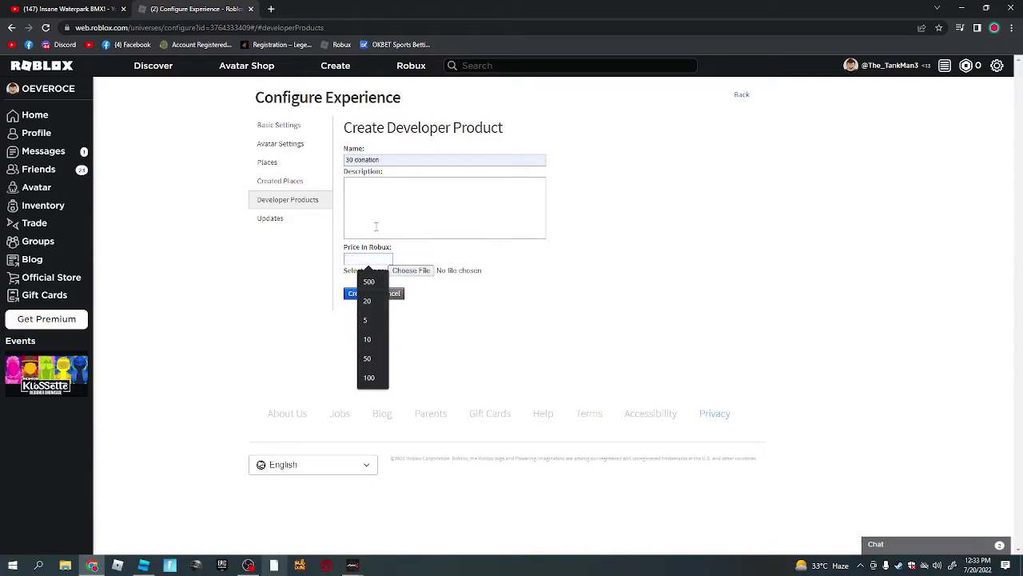
type("30")
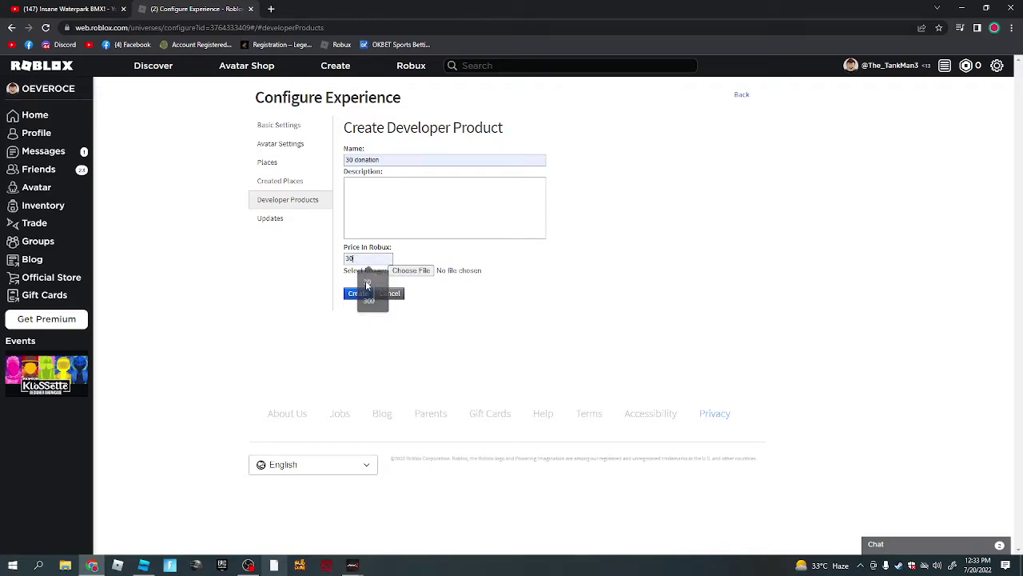
left_click(368, 281)
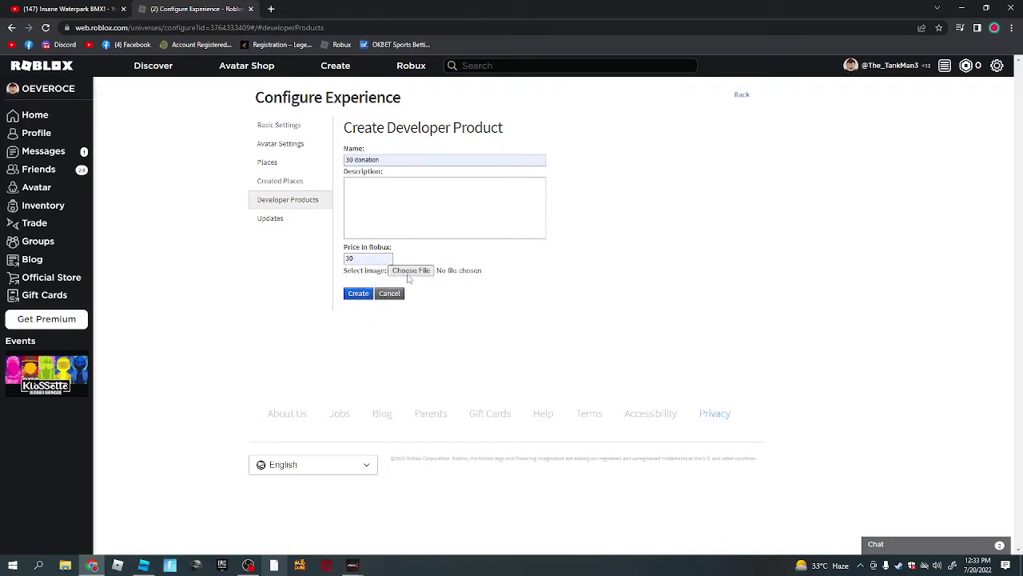
left_click(366, 294)
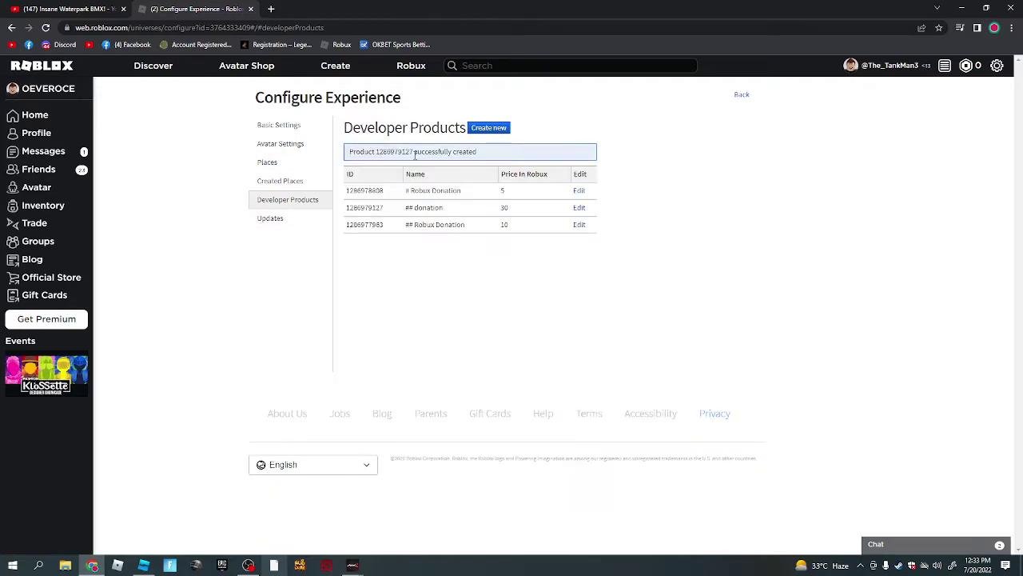
- Copy the ID of the newly created 30 Robux developer product
left_click_drag(407, 151, 410, 151)
left_click_drag(410, 152, 391, 155)
double_click(404, 152)
key("ctrl+c")
left_click(198, 230)
left_click(143, 565)
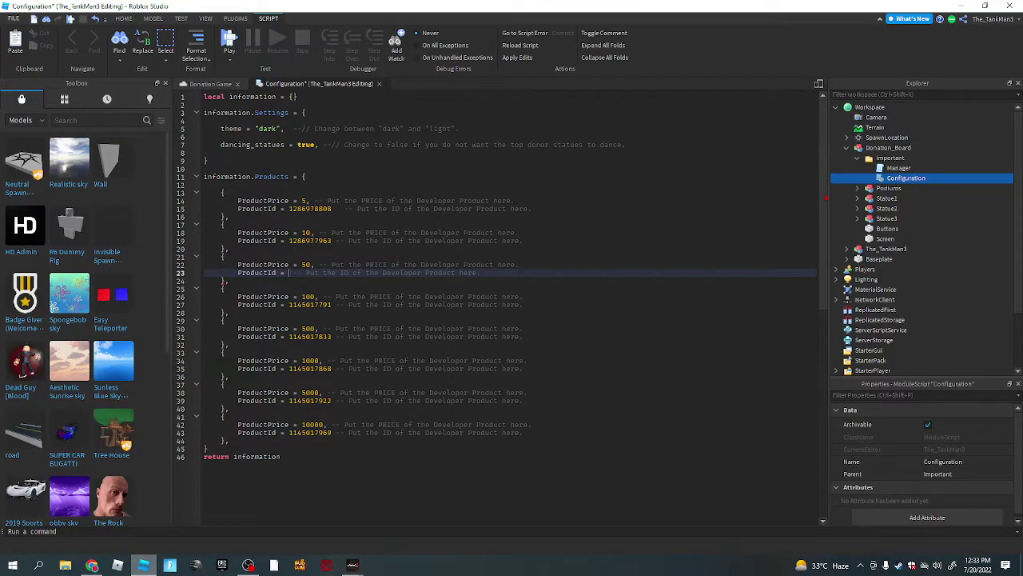
key("ctrl+v")
key("Up")
key("BackSpace")
key("BackSpace")
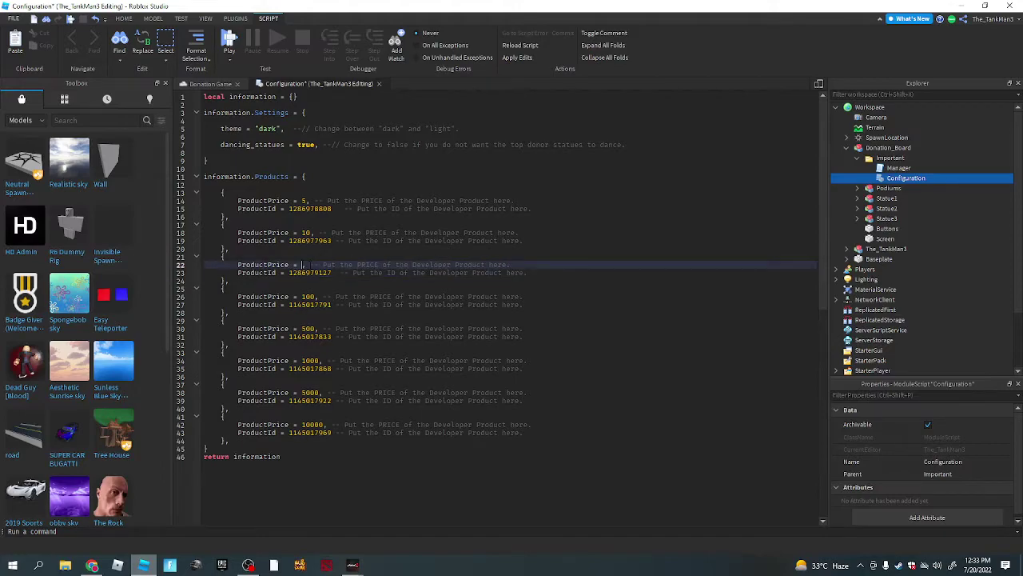
type("30")
- Switch to the browser and create a developer product named "100 donation" priced at 100 Robux
left_click(92, 565)
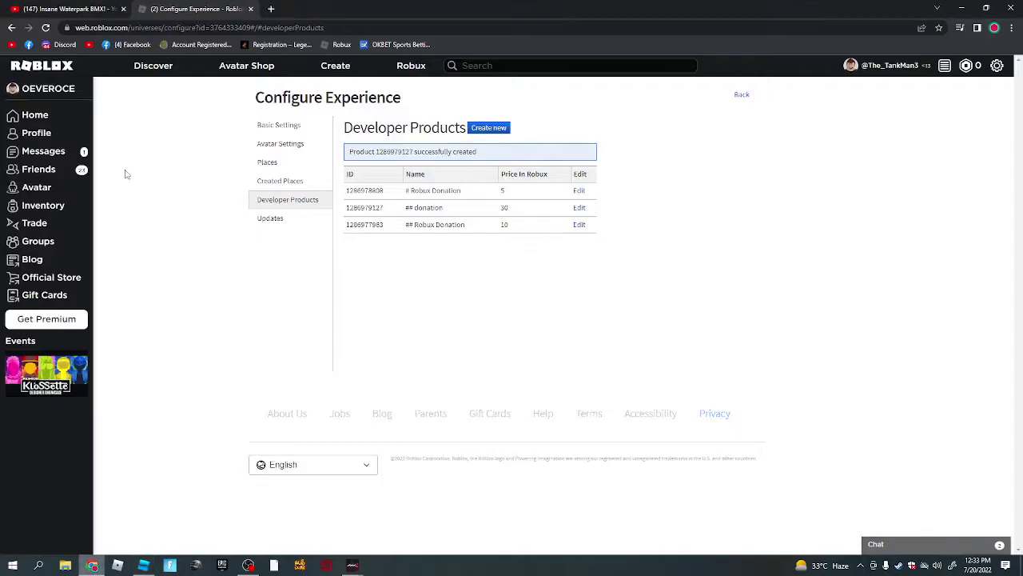
left_click(484, 128)
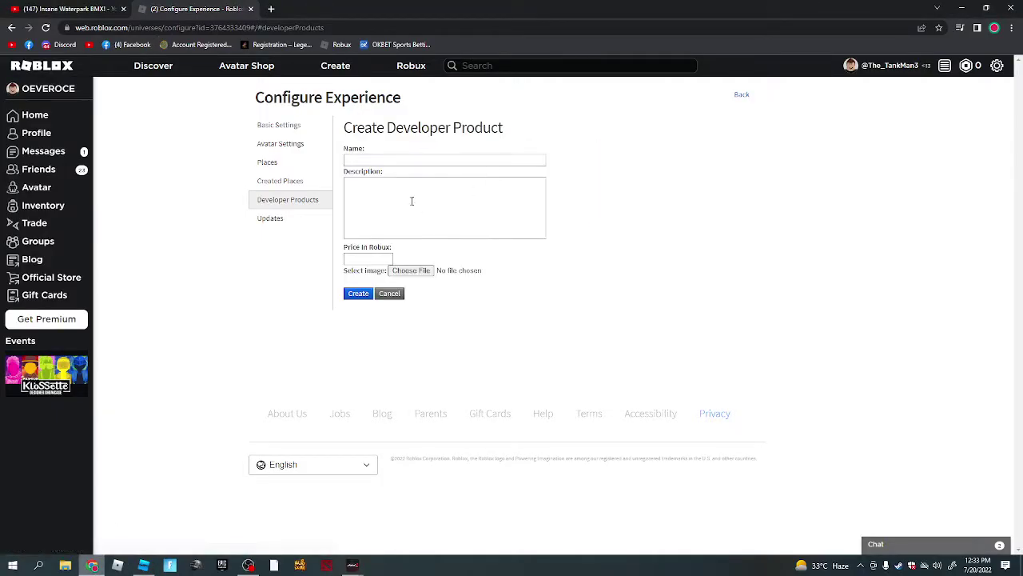
left_click(374, 163)
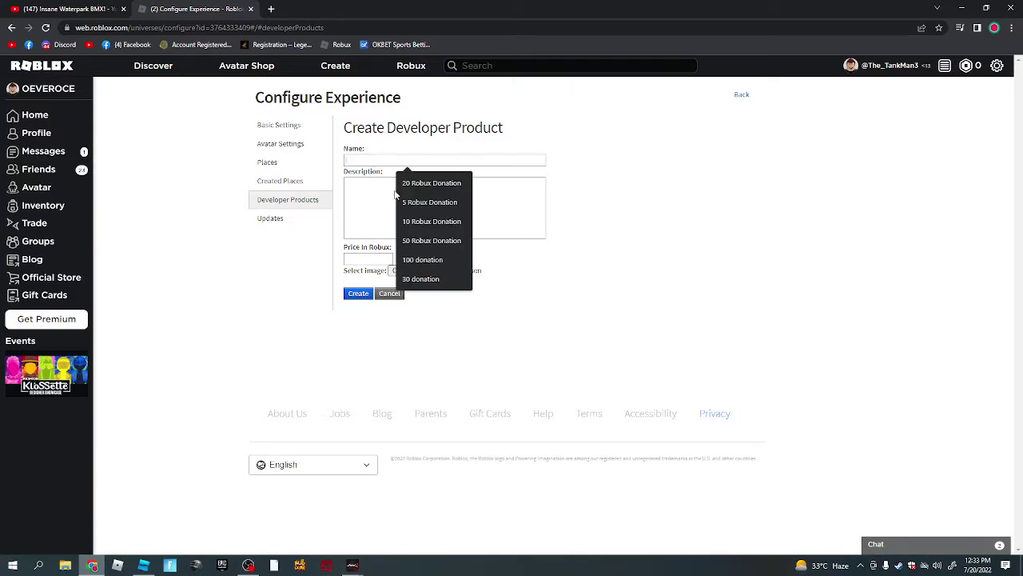
left_click(430, 260)
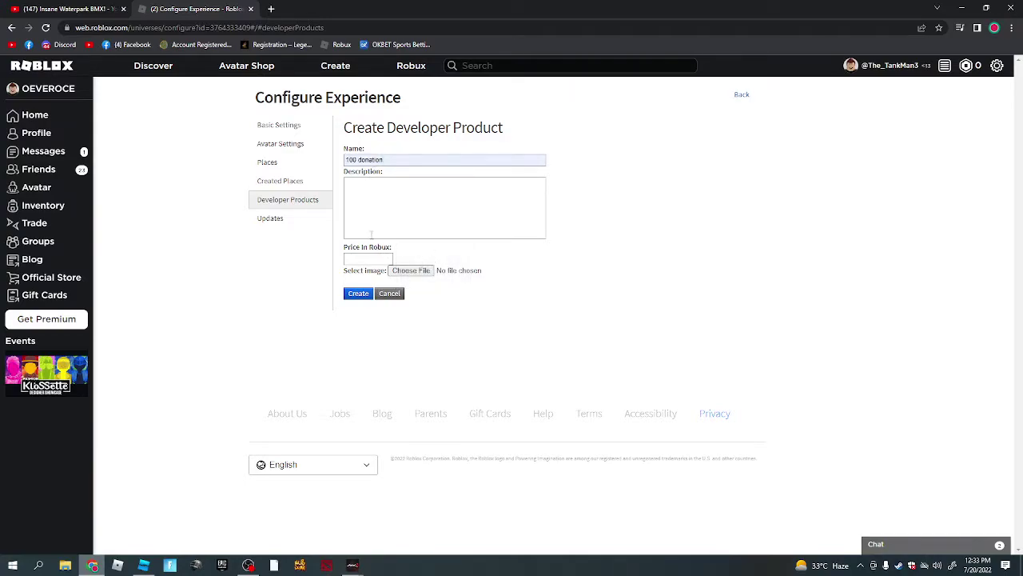
left_click(367, 259)
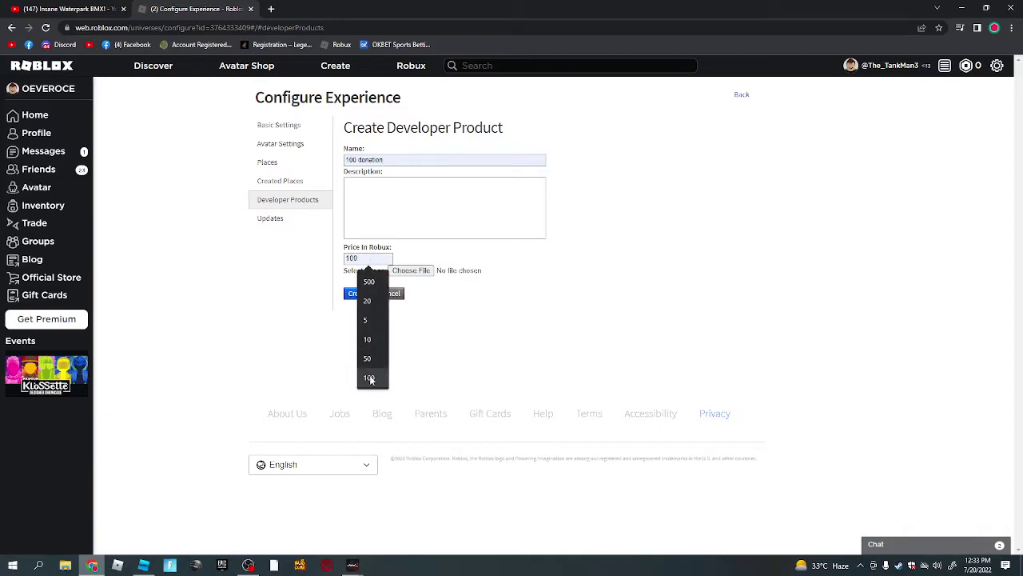
left_click(372, 339)
left_click(354, 297)
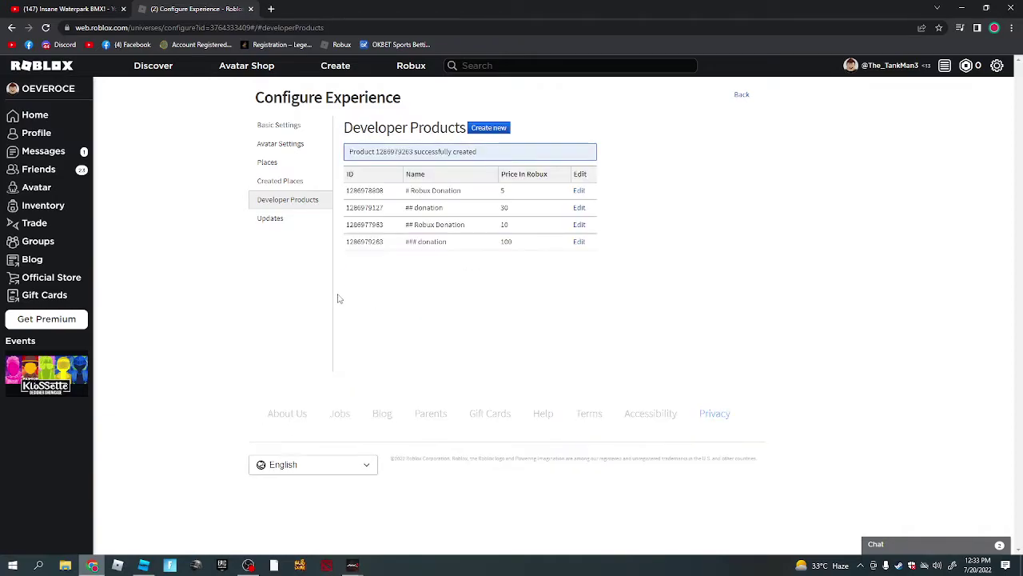
- Copy the ID of the newly created 100 Robux developer product and open a new developer product form
left_click_drag(411, 151, 379, 155)
double_click(384, 153)
key("ctrl+c")
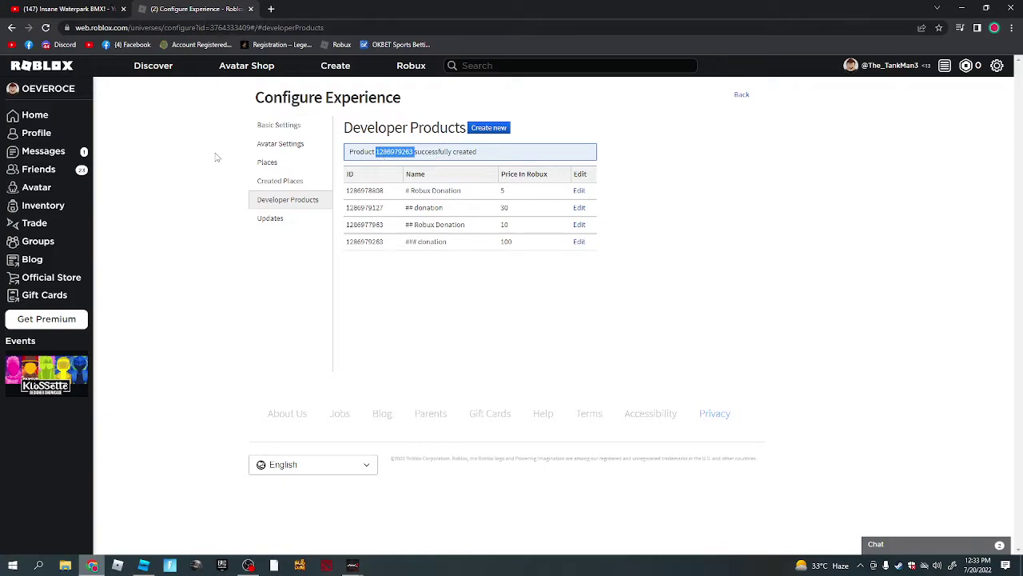
left_click(210, 206)
left_click(490, 128)
left_click(144, 566)
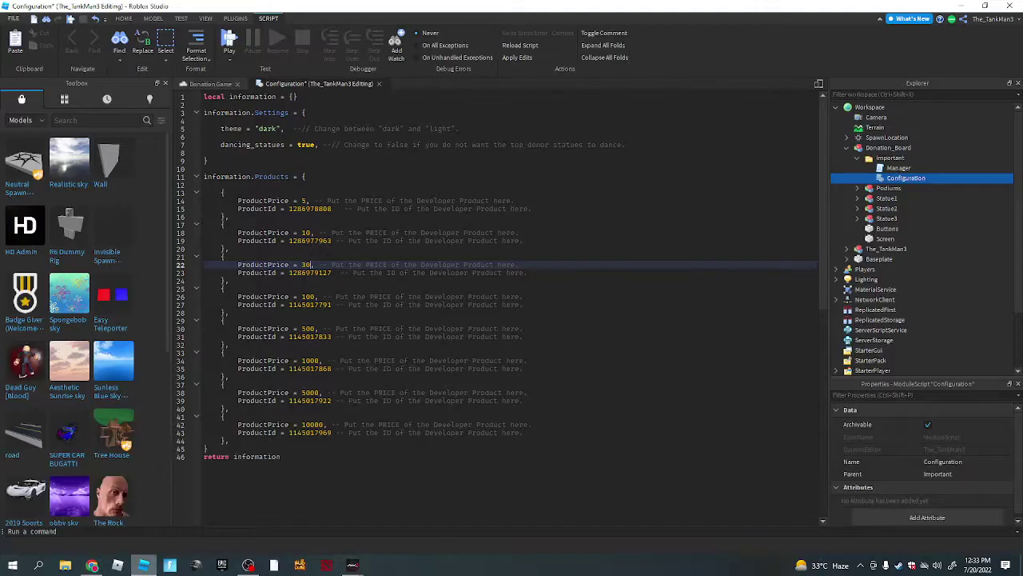
left_click_drag(331, 304, 289, 307)
key("BackSpace")
key("ctrl+v")
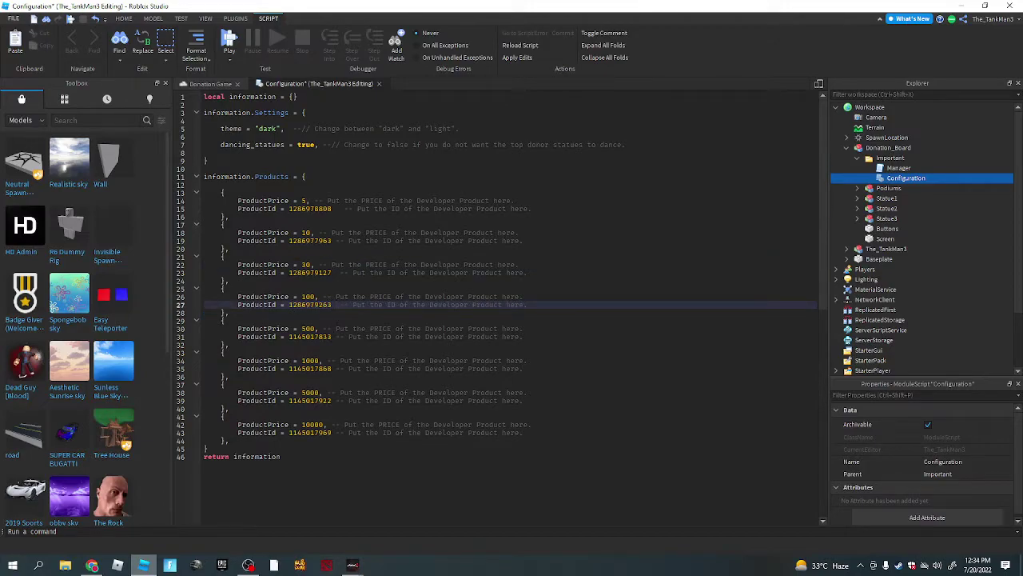
left_click_drag(331, 337, 292, 337)
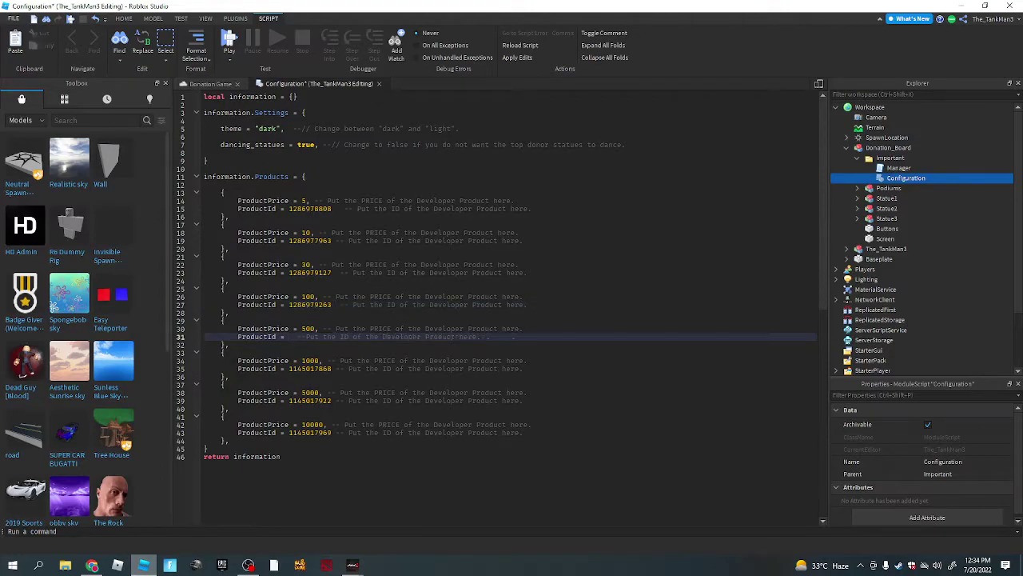
- Switch to the browser and create a developer product named "500 robux Donation" priced at 500 Robux
left_click(92, 565)
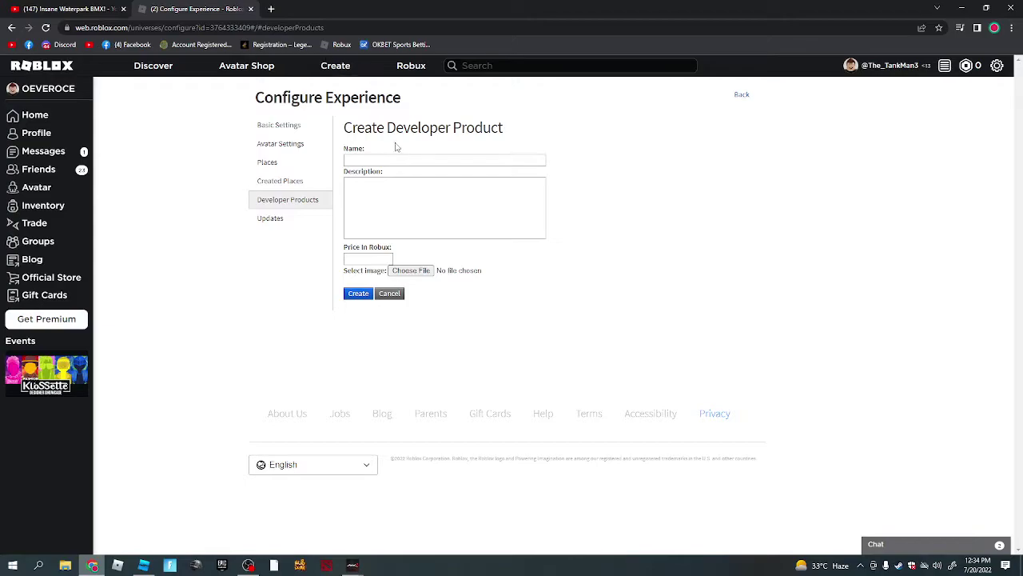
left_click(373, 161)
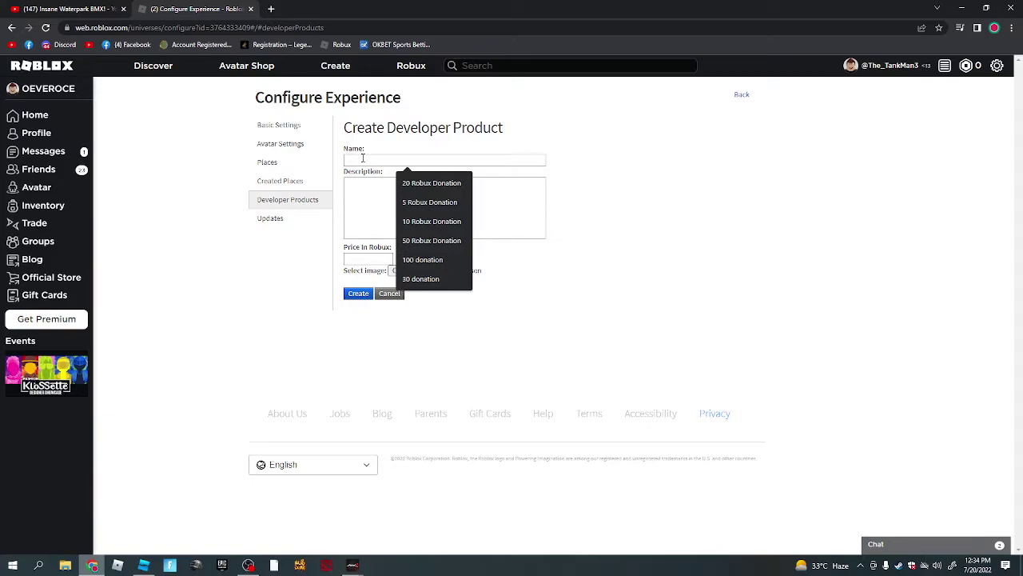
type("500 robux Donation")
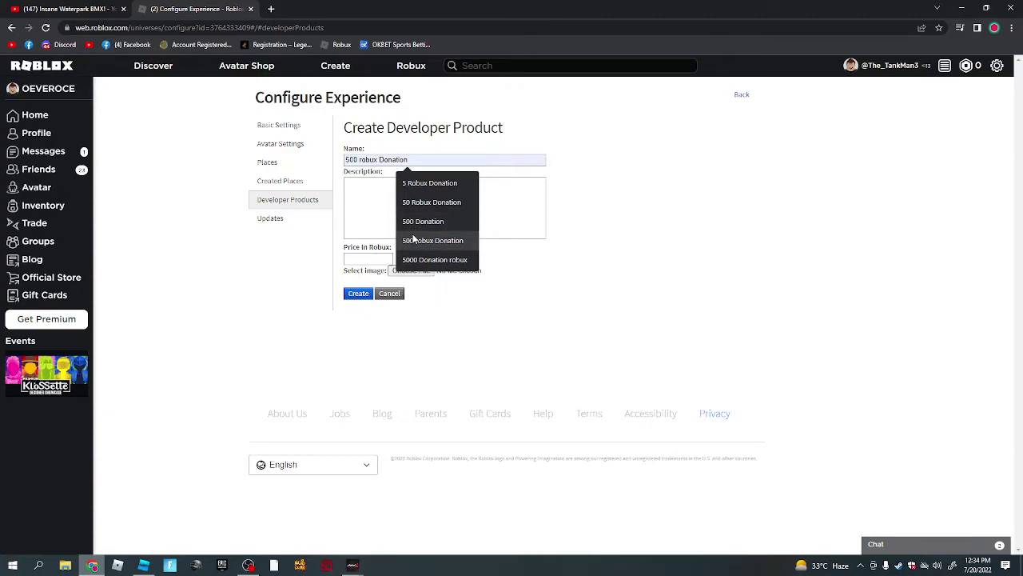
left_click(415, 240)
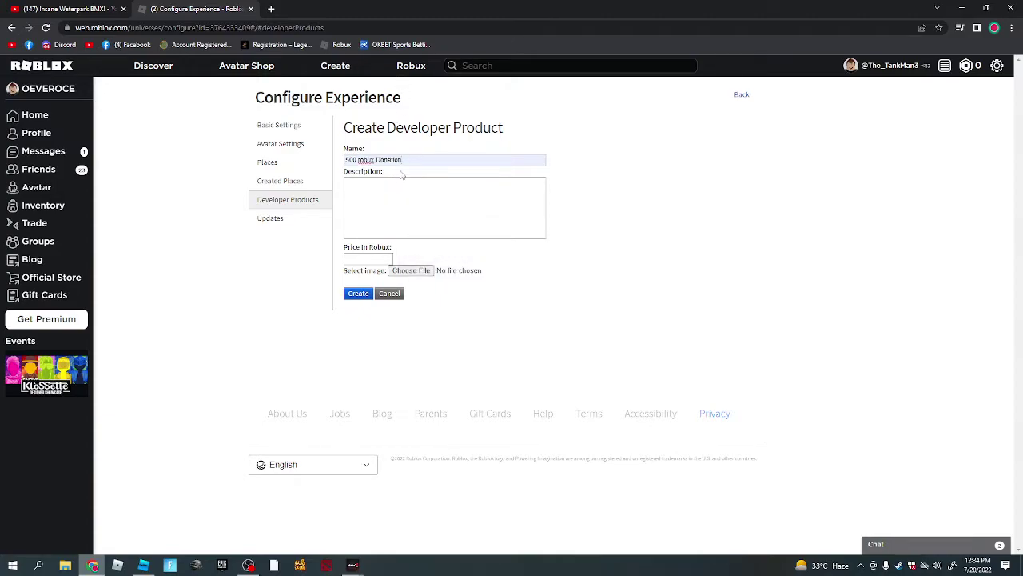
left_click(382, 257)
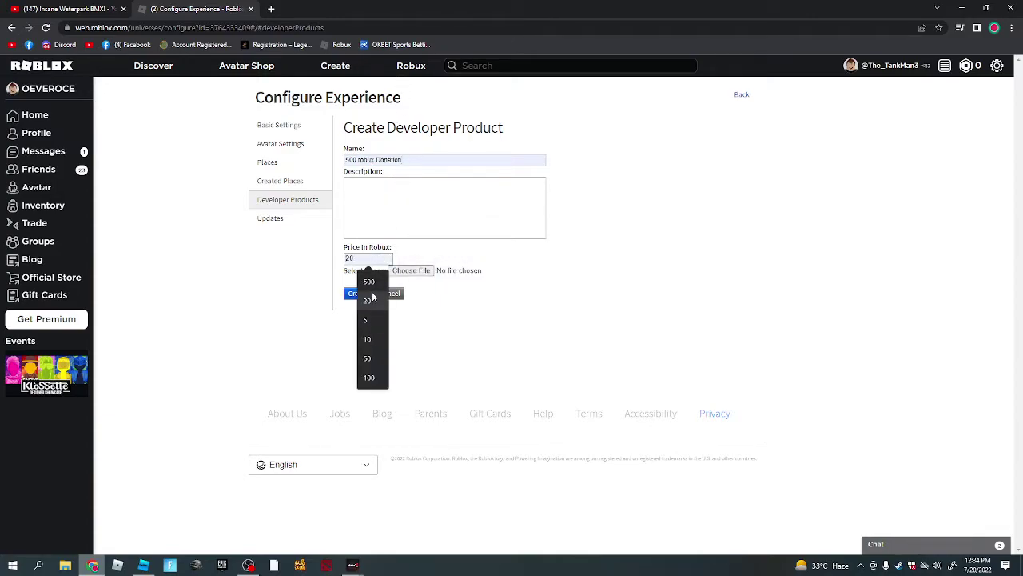
left_click(369, 358)
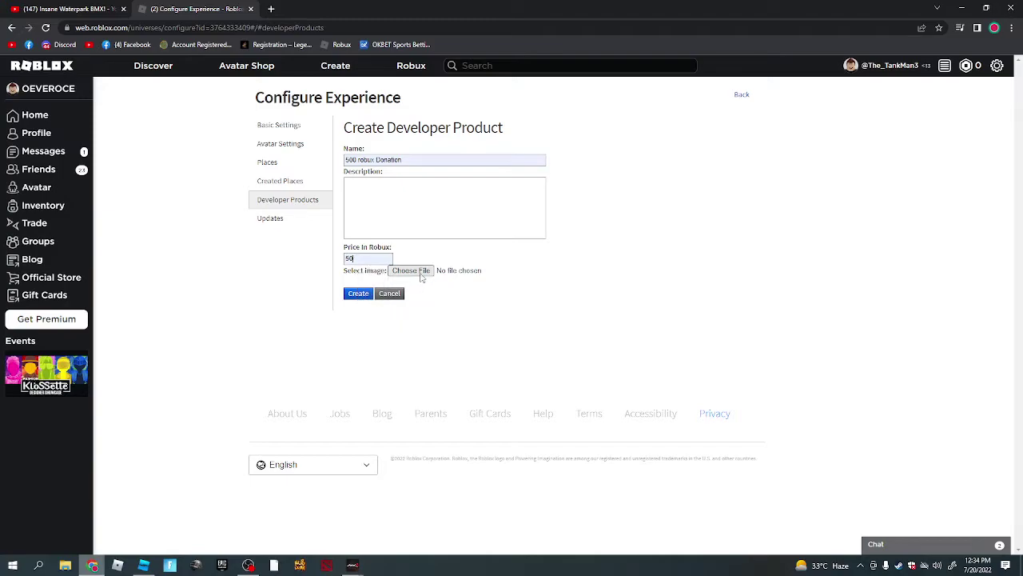
left_click(382, 260)
type("0")
left_click(365, 295)
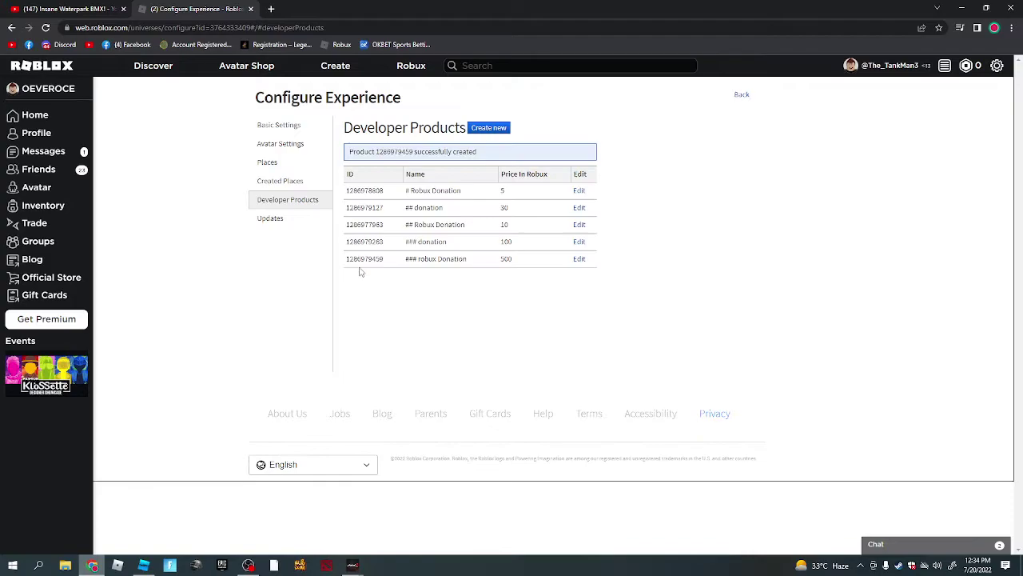
- Copy the ID of the newly created 500 Robux developer product and open a new developer product form
left_click_drag(413, 154, 379, 162)
key("ctrl+c")
left_click(489, 128)
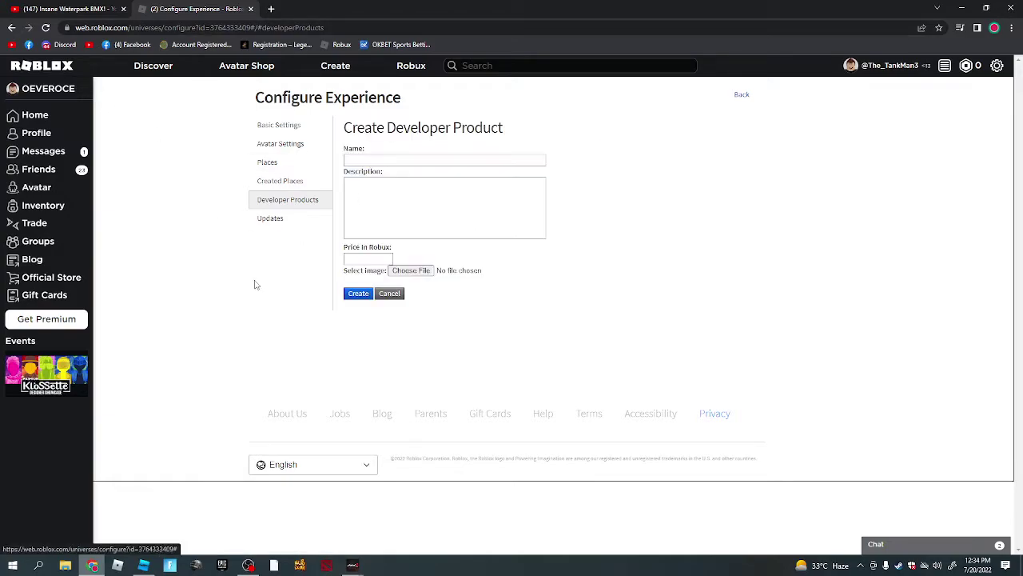
left_click(144, 565)
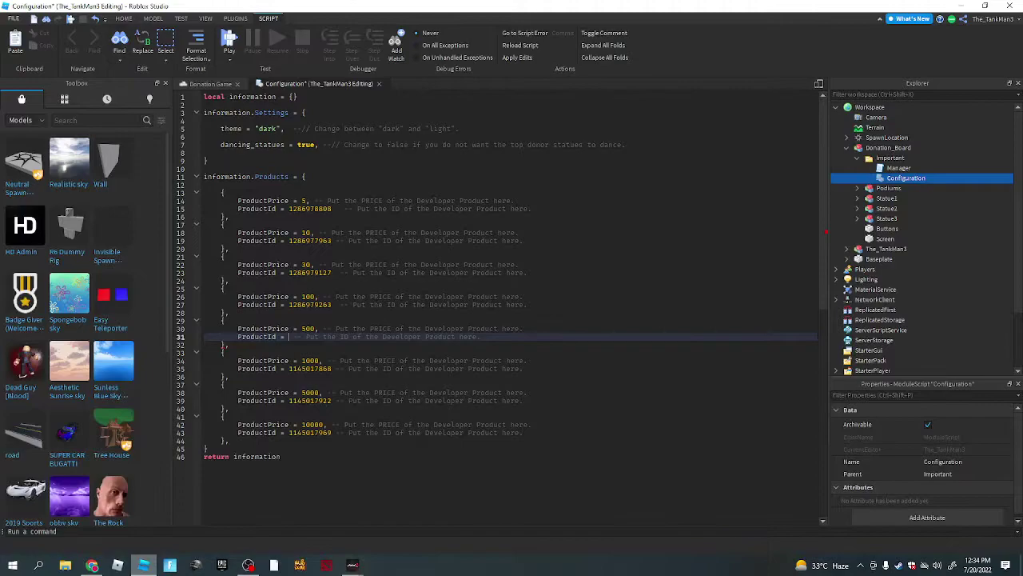
key("ctrl+v")
key("Down")
key("Down")
key("Down")
key("Down")
key("BackSpace")
key("BackSpace")
key("BackSpace")
key("BackSpace")
key("BackSpace")
key("BackSpace")
key("BackSpace")
key("BackSpace")
key("BackSpace")
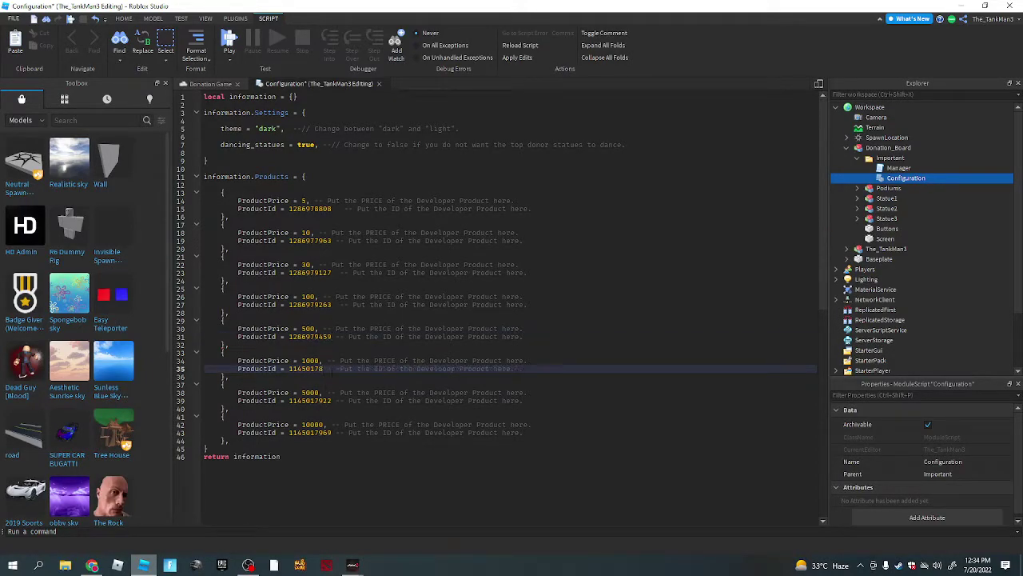
key("BackSpace")
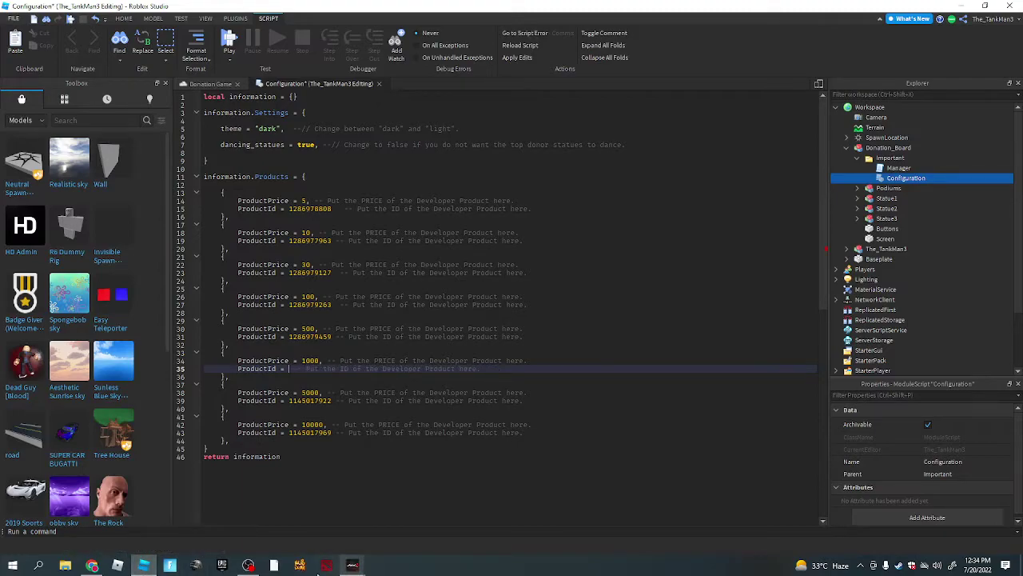
- Switch to the browser and create a developer product named "1000 donation" priced at 1000 Robux
left_click(92, 566)
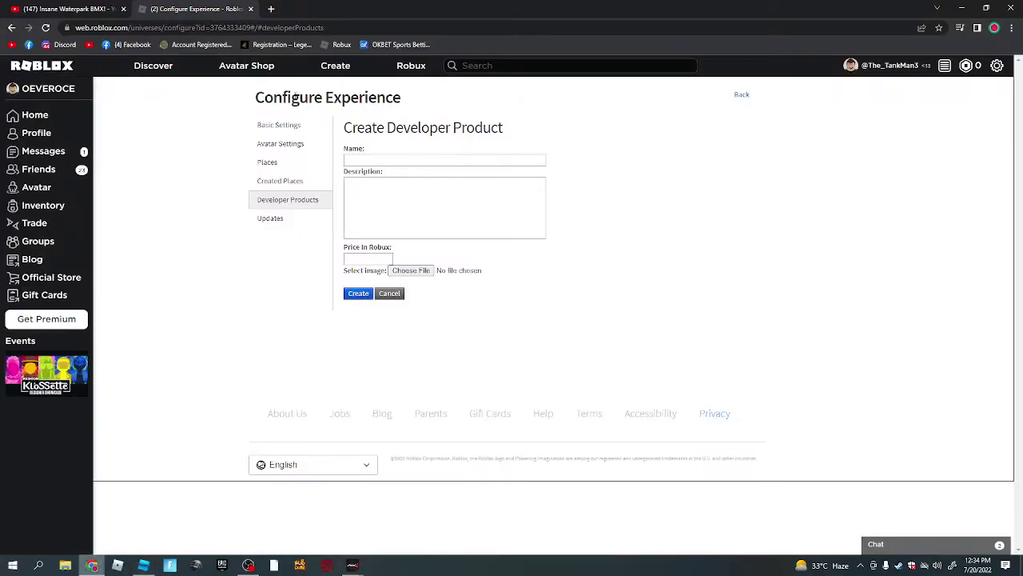
left_click(370, 157)
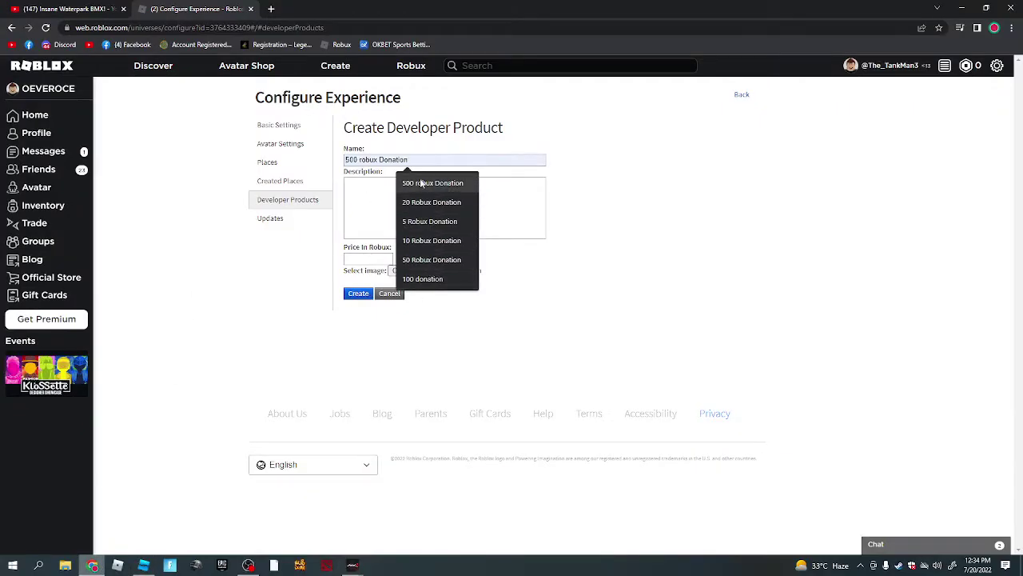
left_click(431, 278)
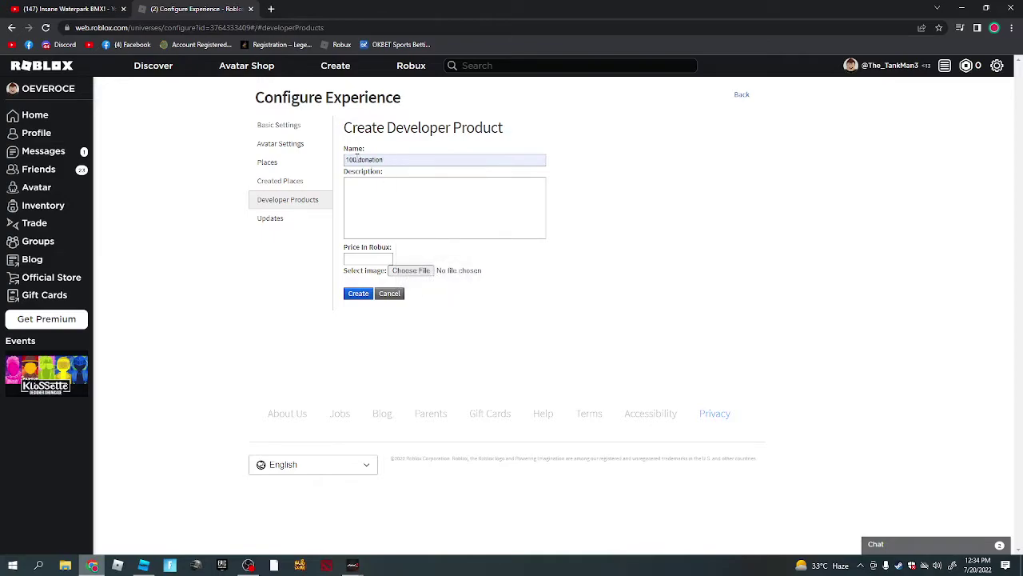
type("0")
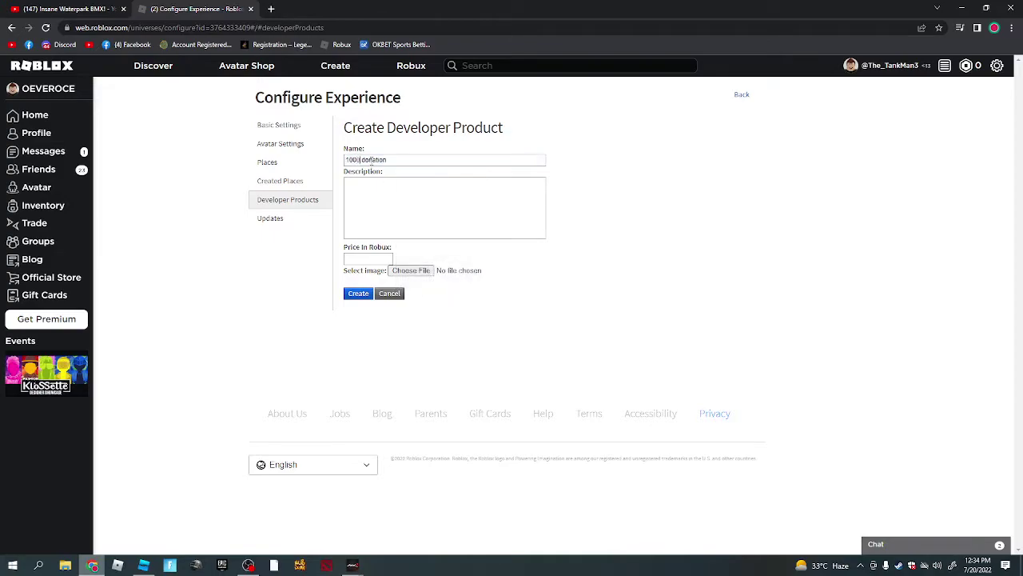
left_click(381, 258)
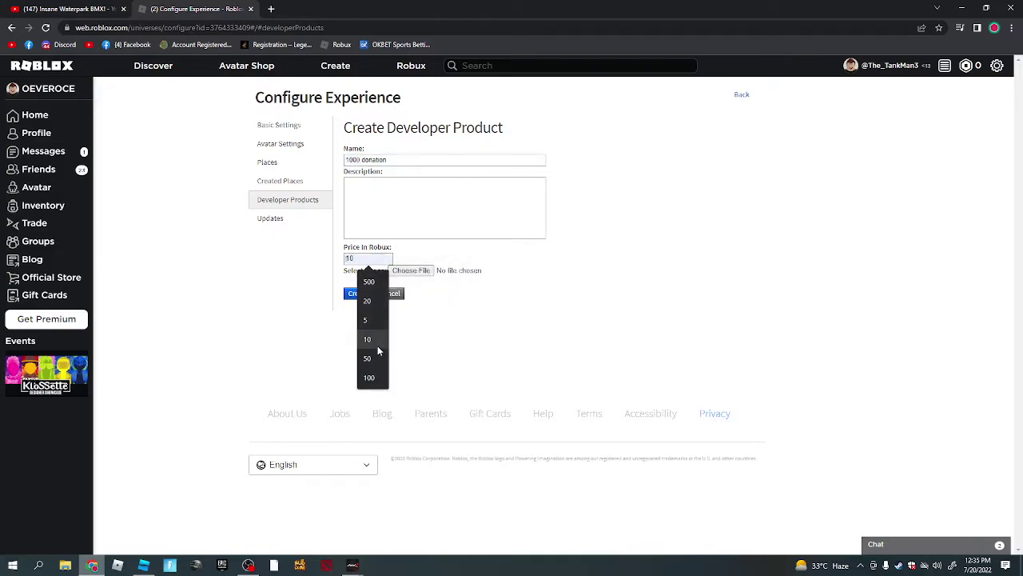
left_click(369, 377)
left_click(366, 258)
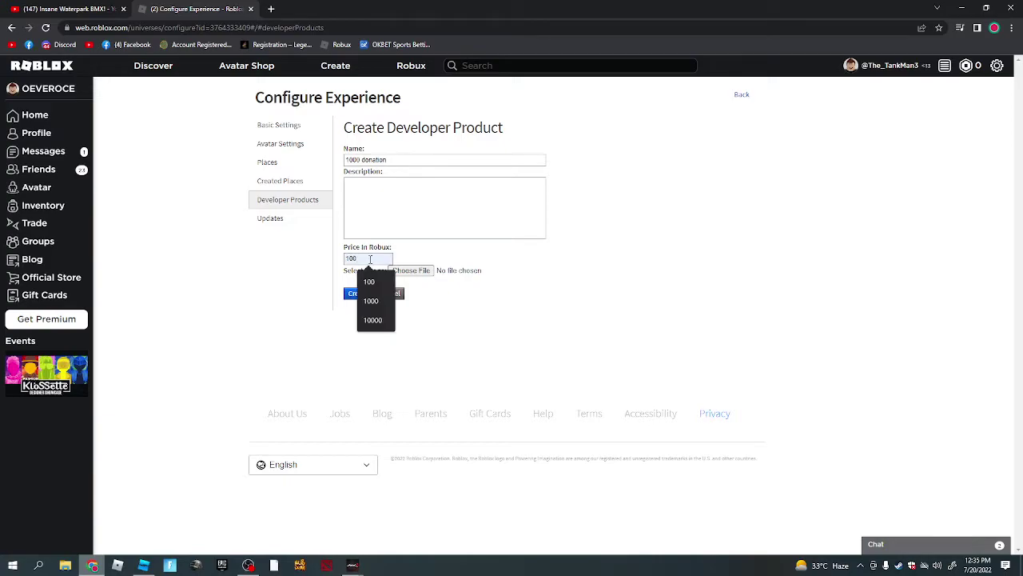
left_click(371, 300)
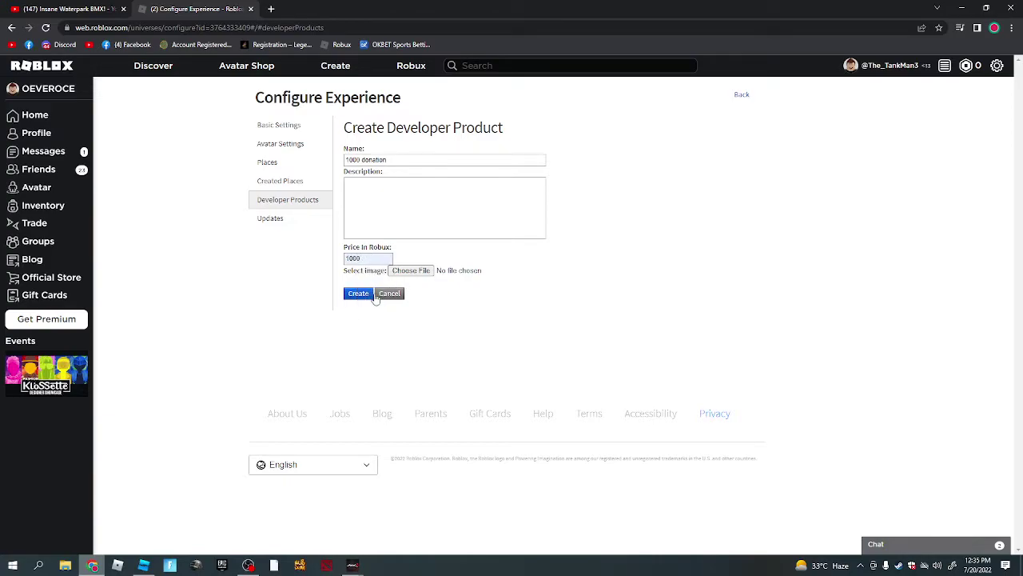
left_click(362, 298)
- Copy the ID of the newly created 1000 Robux developer product and open a new developer product form
left_click_drag(410, 152, 375, 153)
key("ctrl+c")
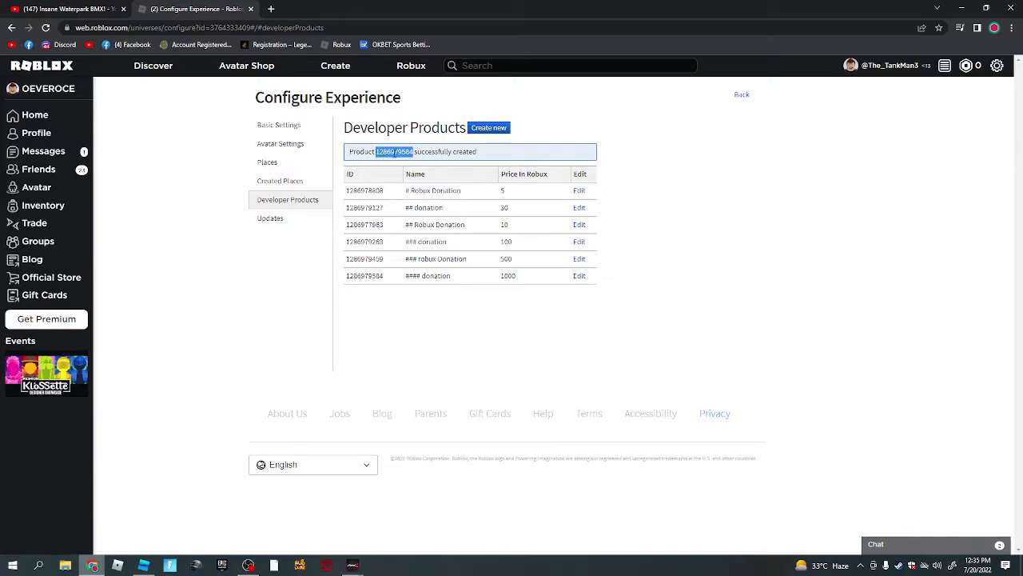
left_click(184, 164)
left_click(489, 128)
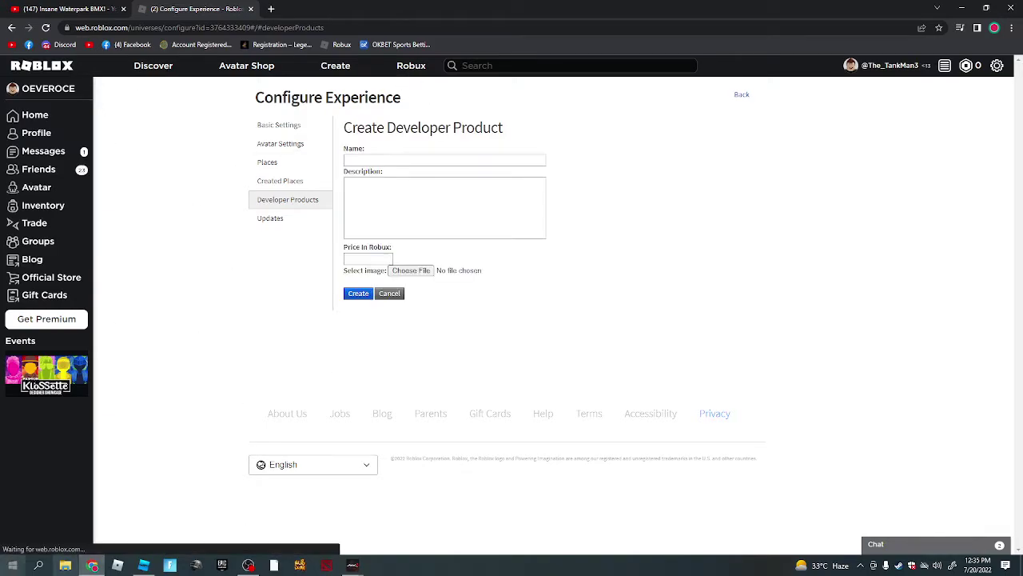
left_click(143, 565)
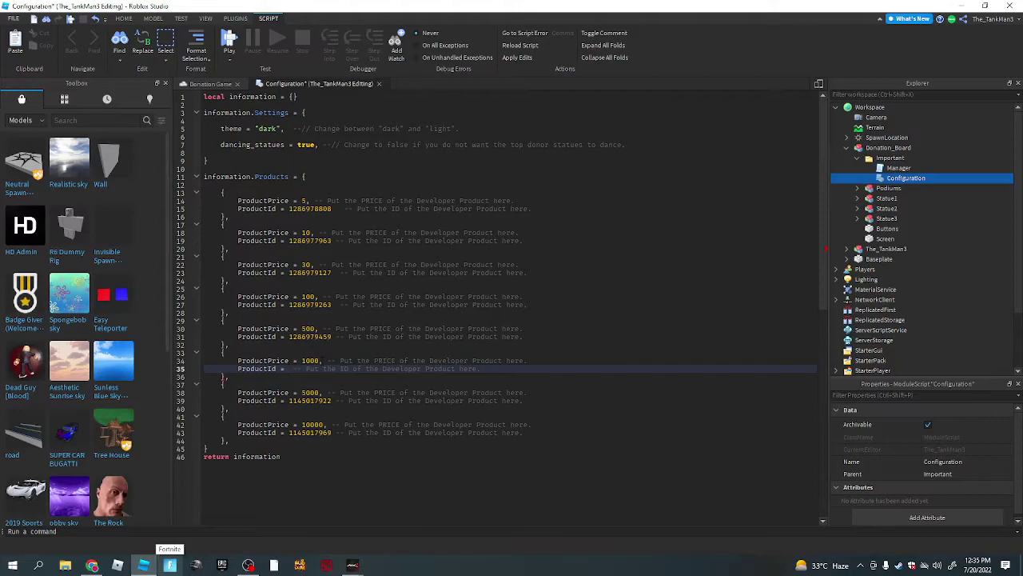
key("ctrl+v")
left_click_drag(332, 401, 289, 400)
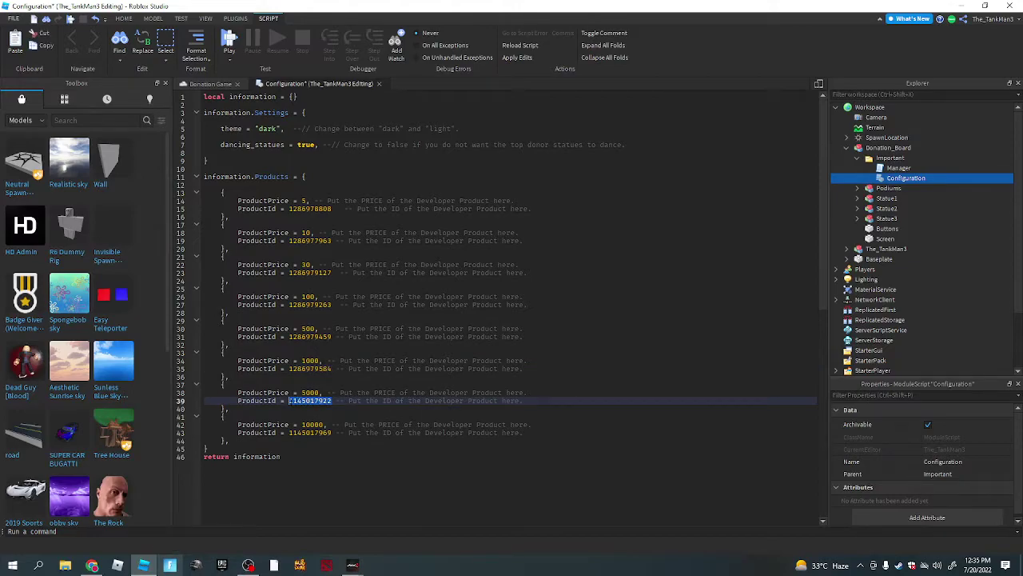
key("BackSpace")
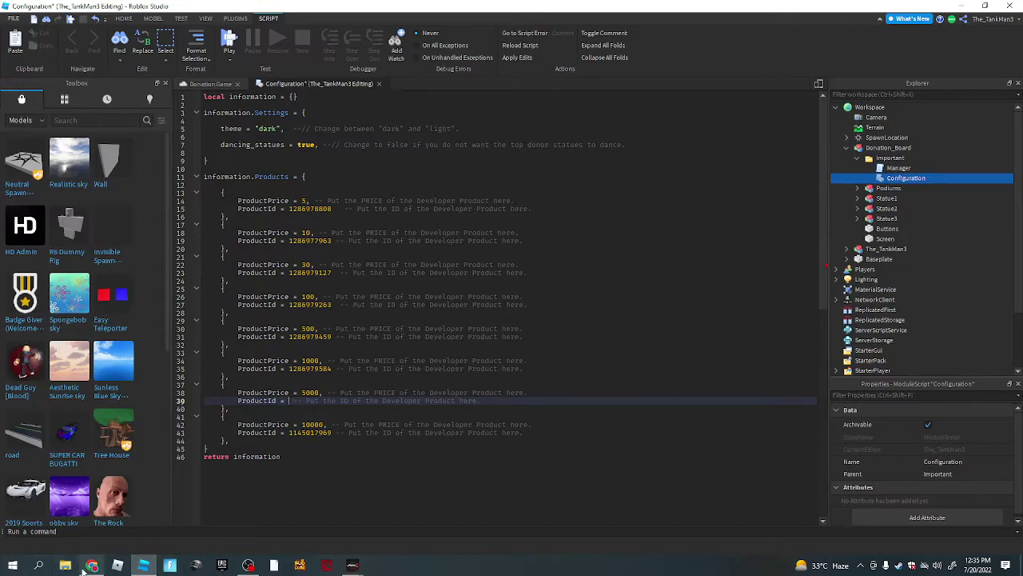
- Switch to the browser and create a developer product named "5000 robux Donation" priced at 5000 Robux
left_click(92, 565)
left_click(416, 160)
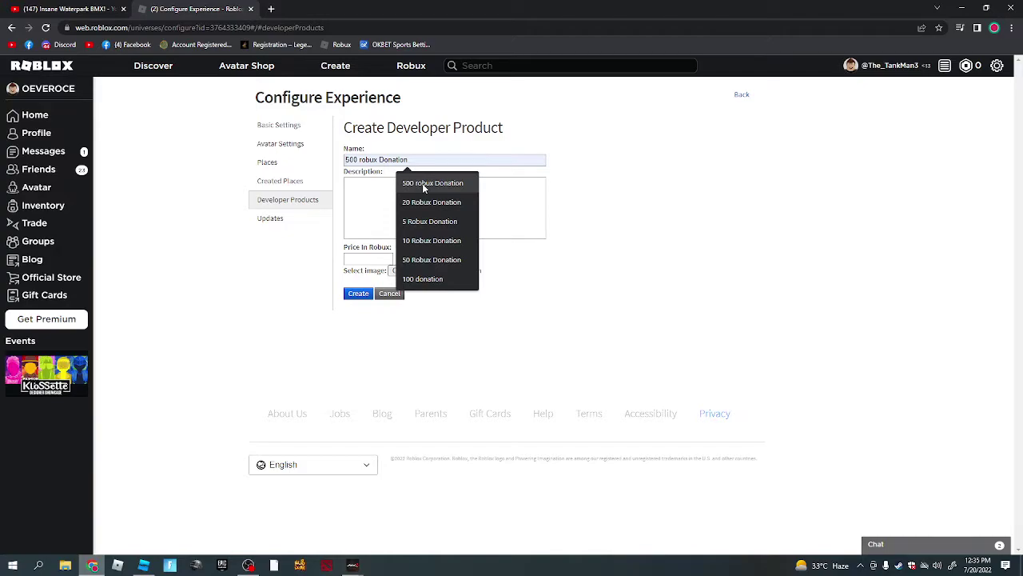
left_click(409, 186)
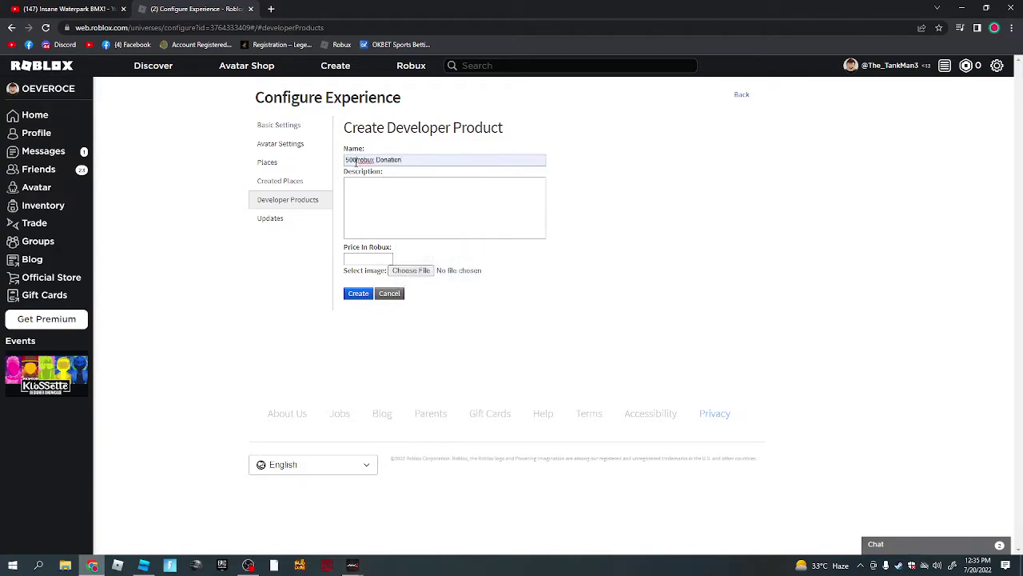
left_click(358, 160)
type("0")
left_click(378, 257)
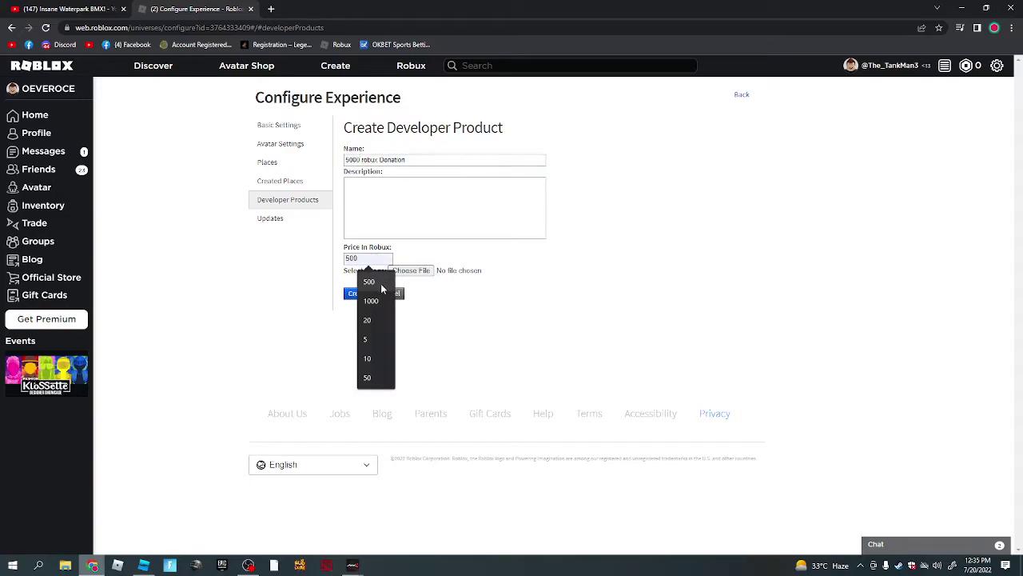
type("500")
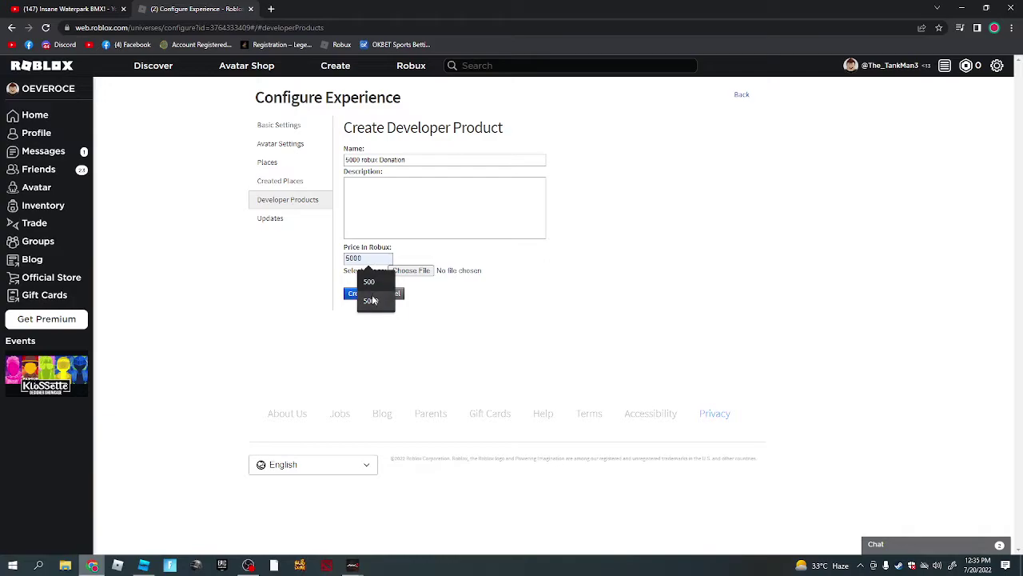
left_click(374, 301)
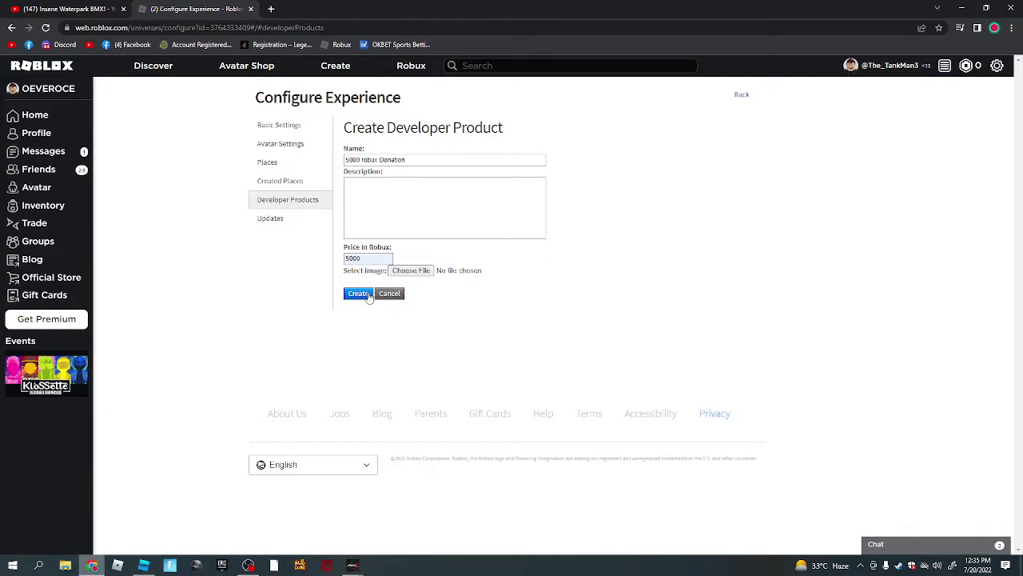
left_click(369, 294)
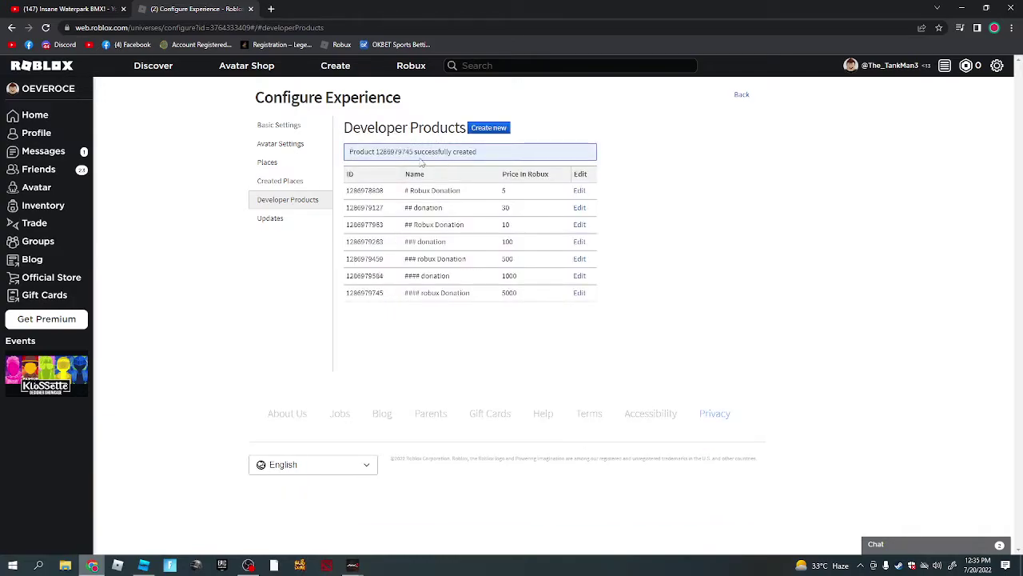
- Copy the ID of the newly created 5000 Robux developer product and open a new developer product form
left_click_drag(412, 151, 375, 151)
right_click(391, 152)
left_click(410, 160)
left_click(166, 173)
left_click(489, 128)
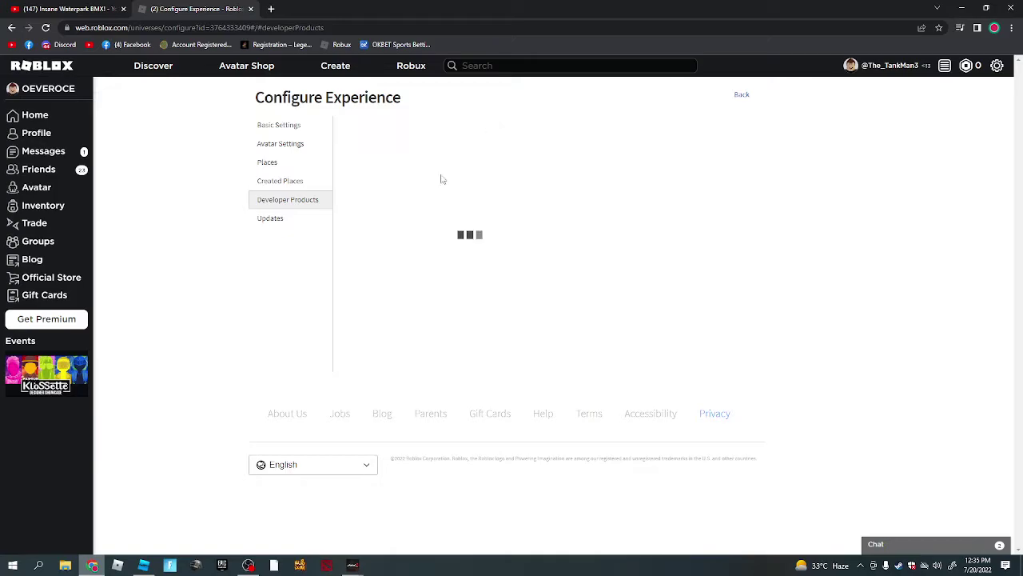
left_click(143, 565)
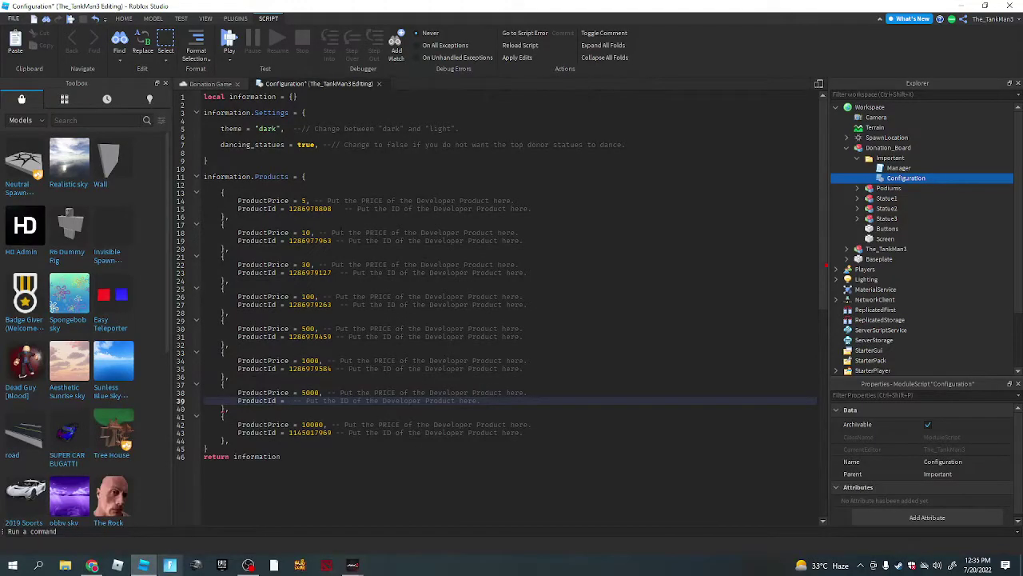
key("ctrl+v")
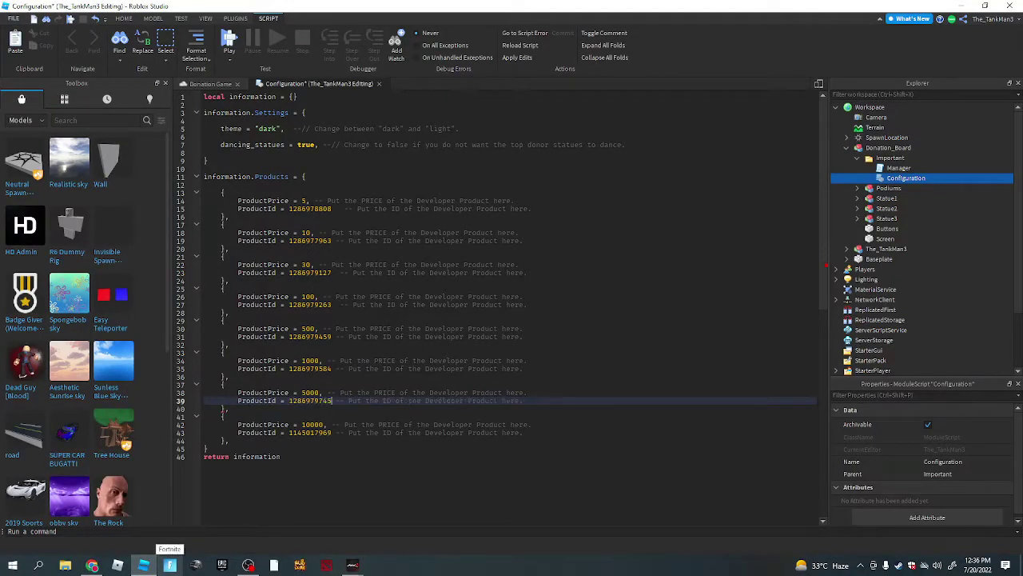
left_click_drag(333, 432, 294, 439)
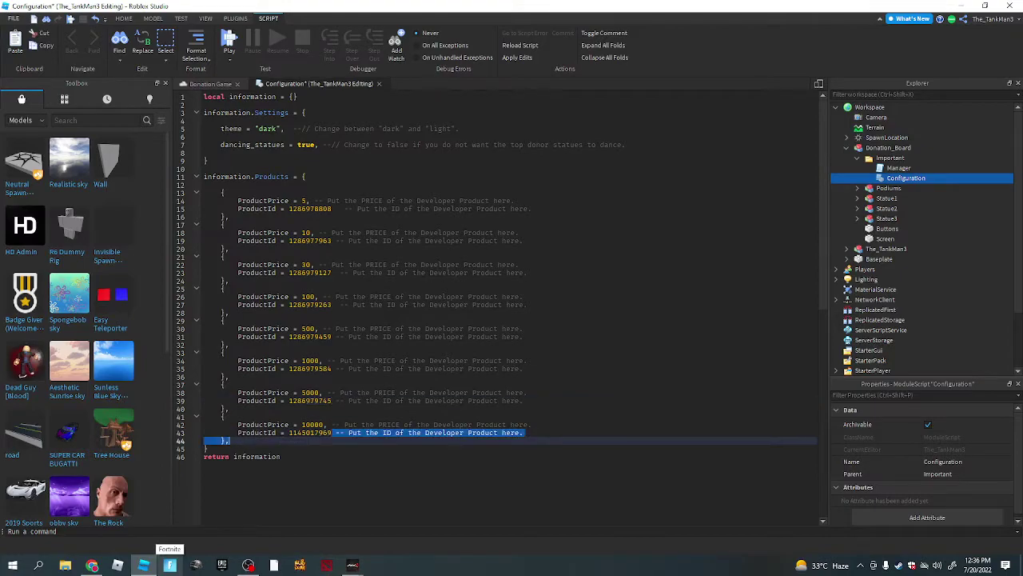
double_click(308, 432)
key("BackSpace")
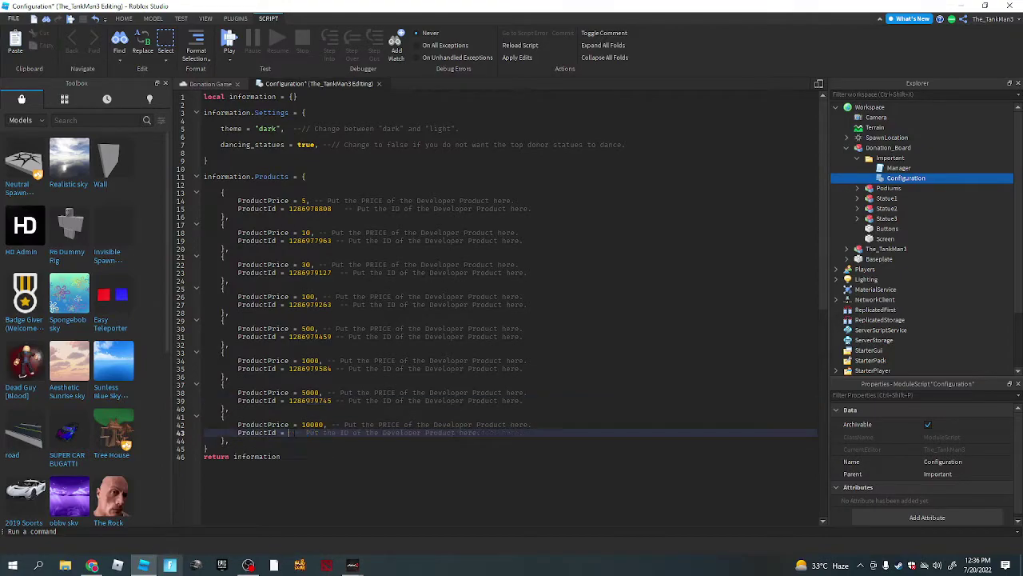
- Switch to the browser and create a developer product named "10000 donation" priced at 10000 Robux
left_click(92, 565)
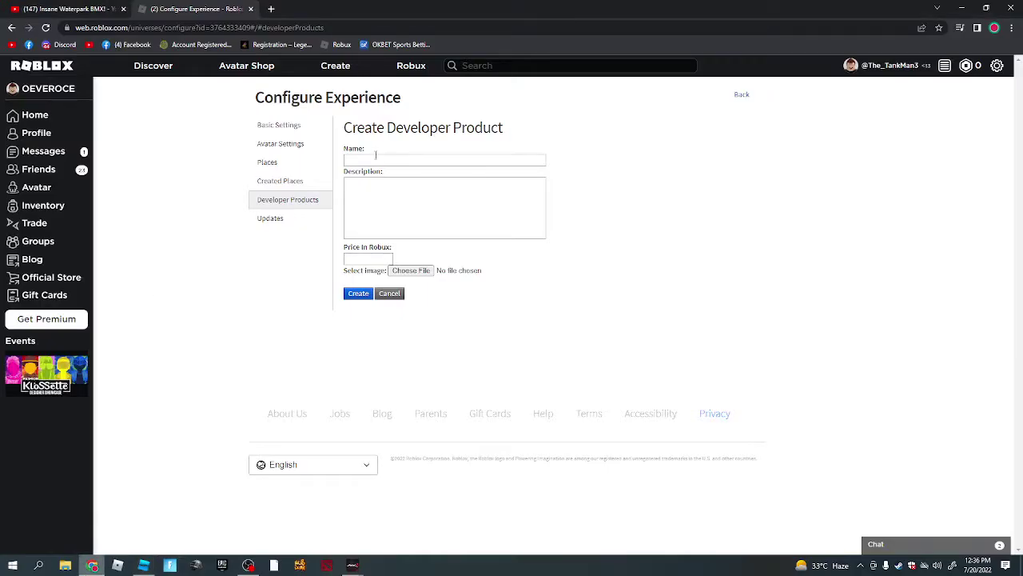
left_click(351, 160)
left_click(434, 278)
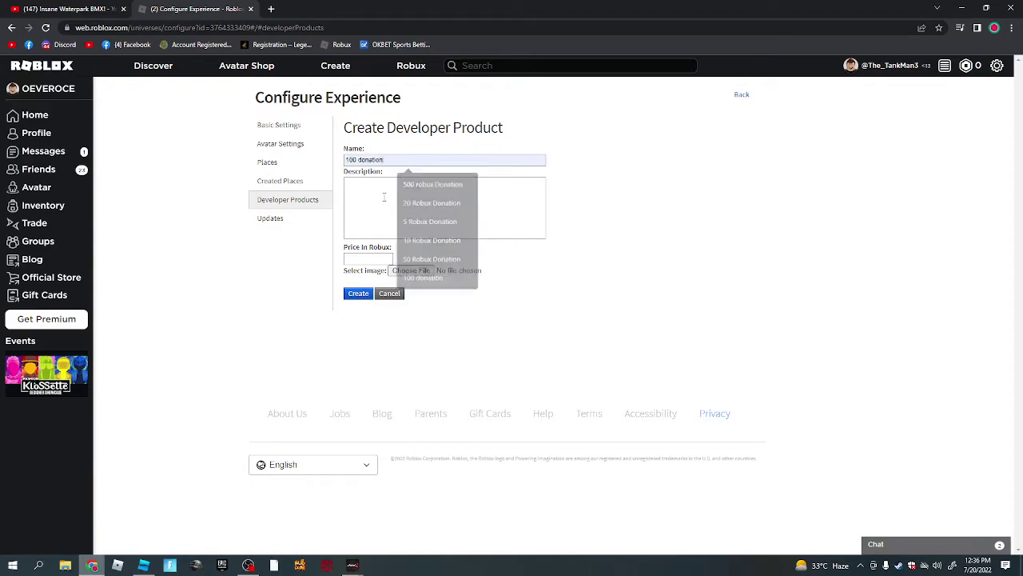
left_click(356, 160)
type("00")
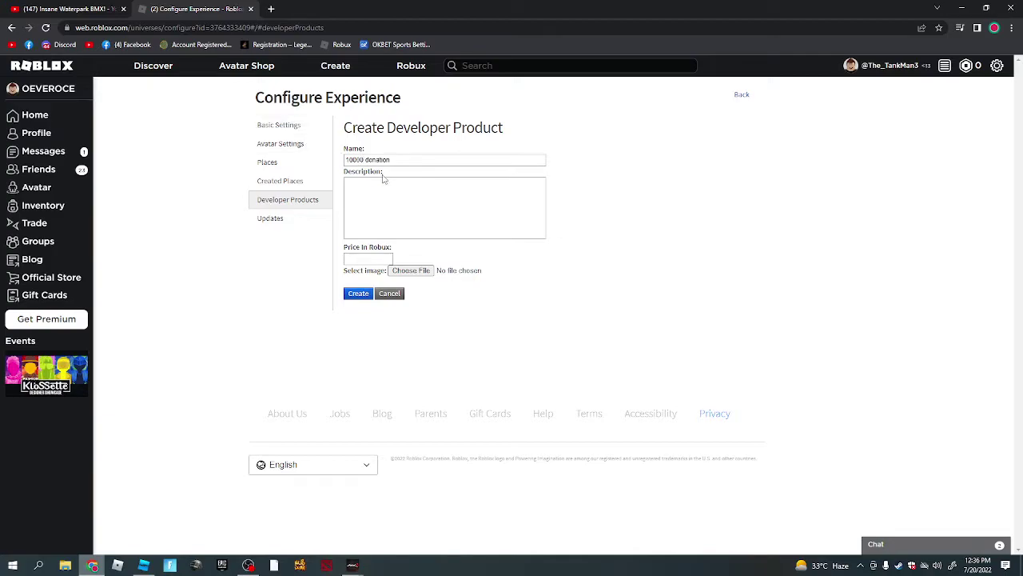
left_click(363, 262)
type("10000")
left_click(365, 303)
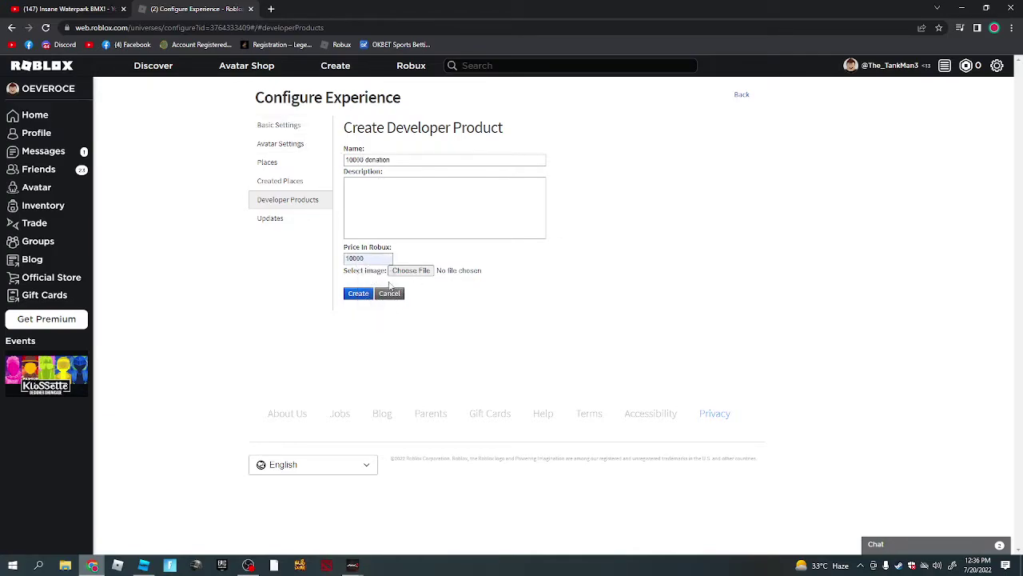
left_click(362, 296)
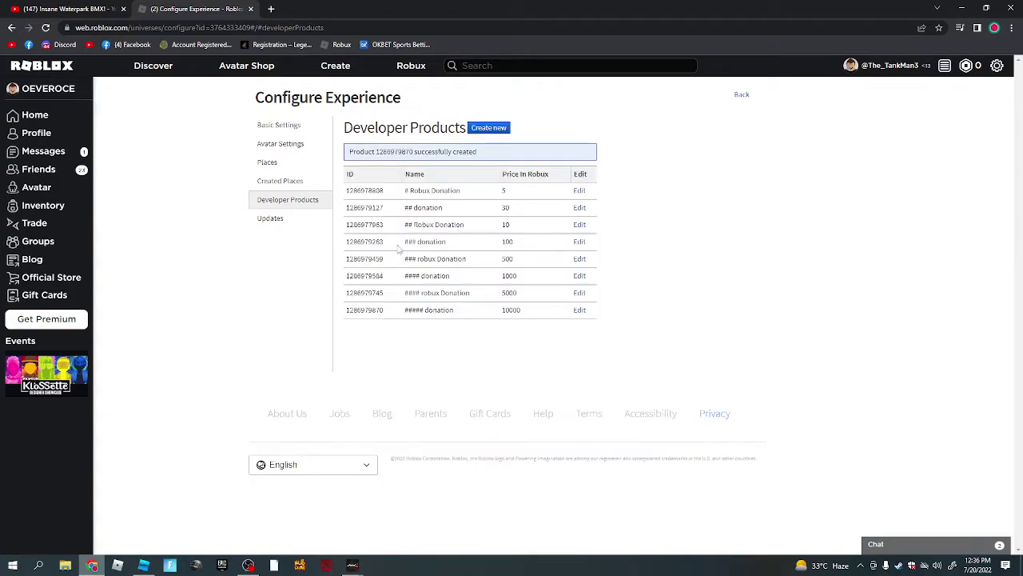
left_click_drag(414, 152, 376, 160)
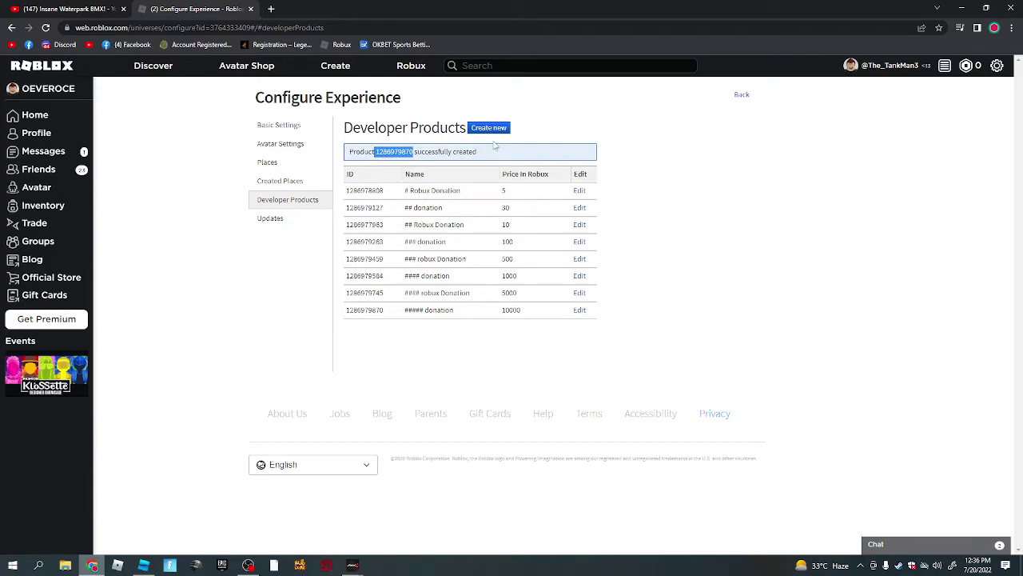
left_click(196, 159)
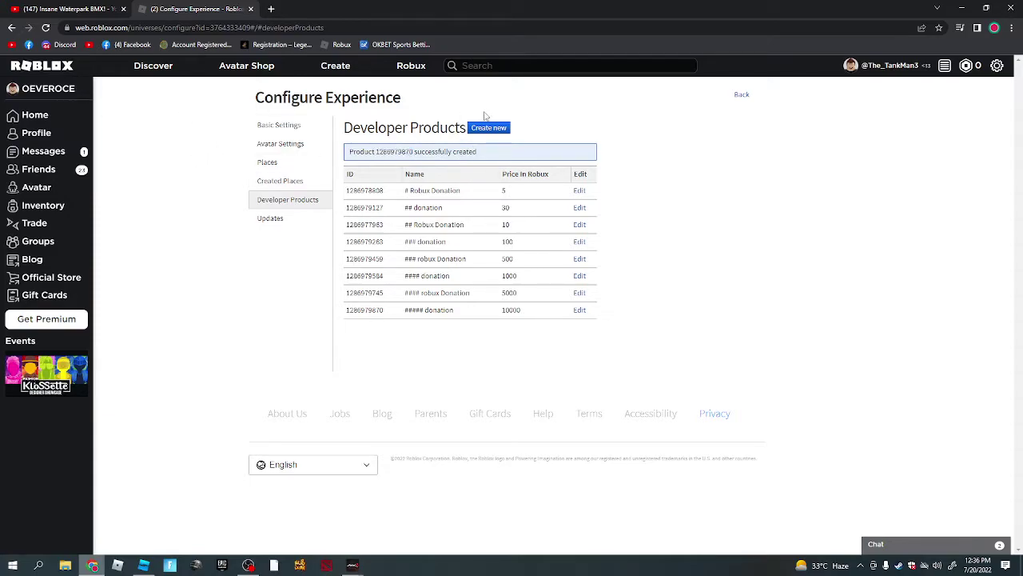
left_click(292, 134)
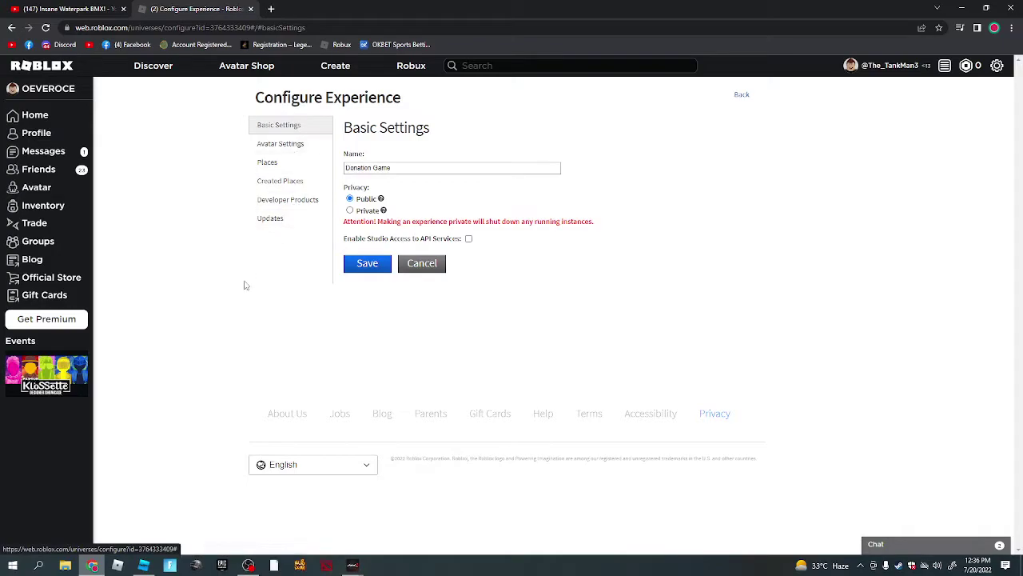
left_click(143, 565)
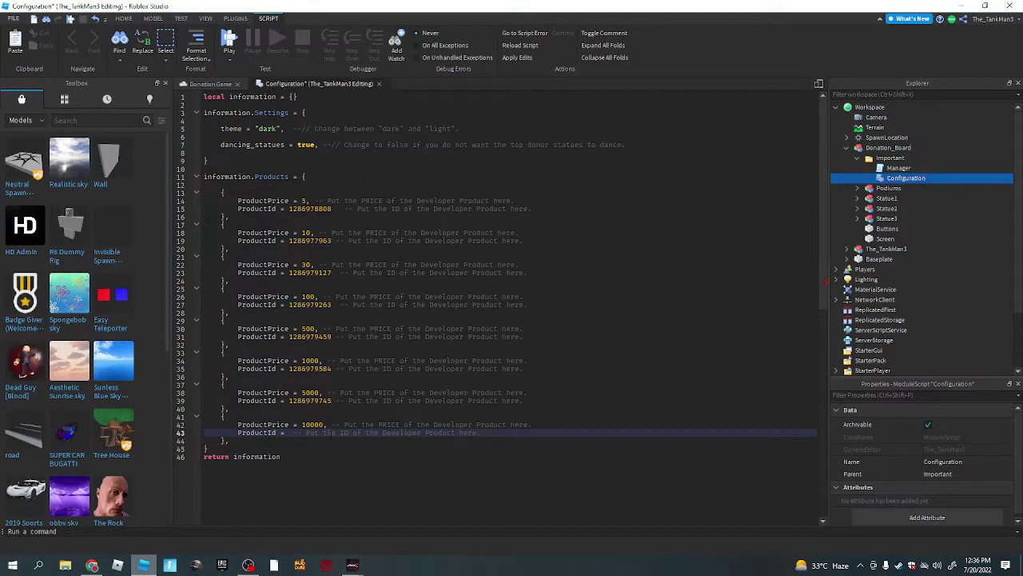
key("ctrl+v")
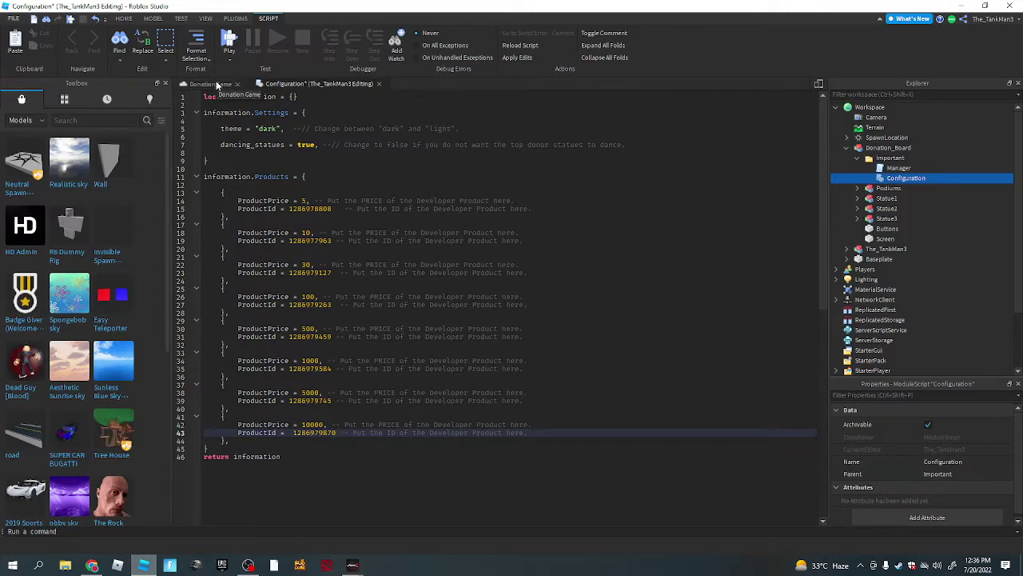
- Change the theme value in the Configuration script's Settings block to "light"
left_click(276, 135)
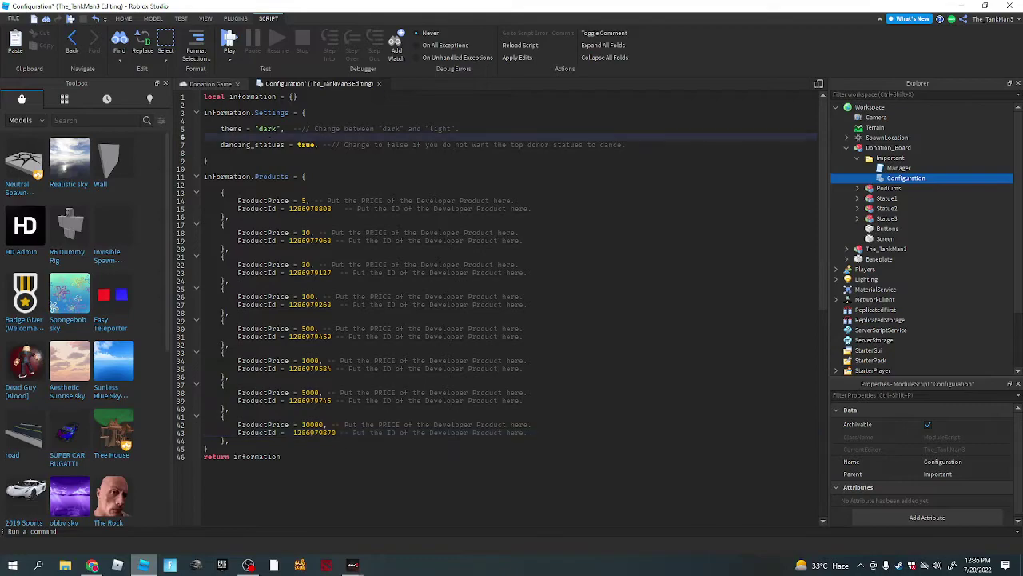
left_click(276, 129)
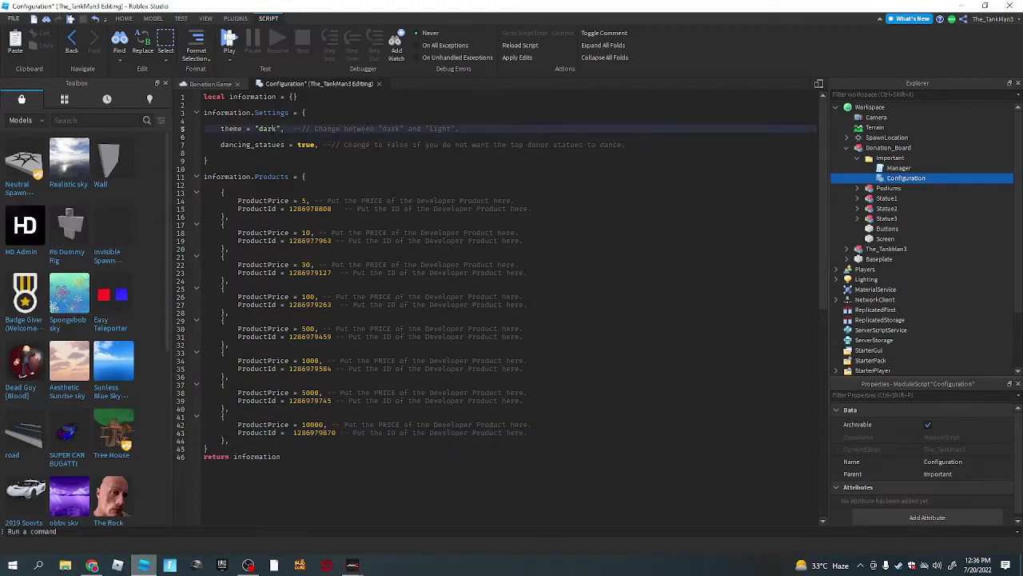
key("BackSpace")
key("BackSpace")
key("BackSpace")
key("BackSpace")
type("light")
key("ctrl+shift+Left")
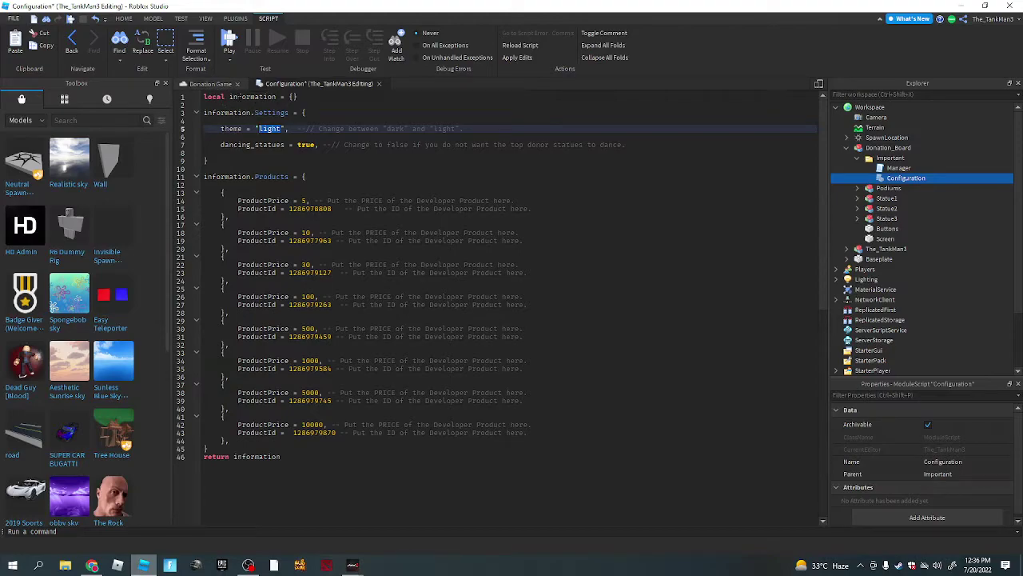
- Glance at the game scene, return to the Configuration script and set the theme value to "Dark"
left_click(210, 84)
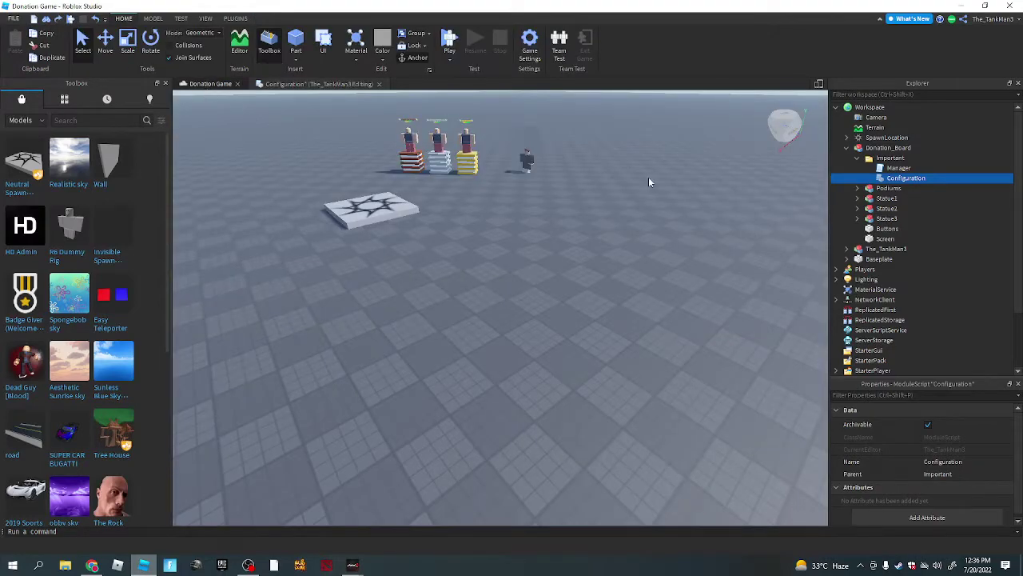
double_click(903, 177)
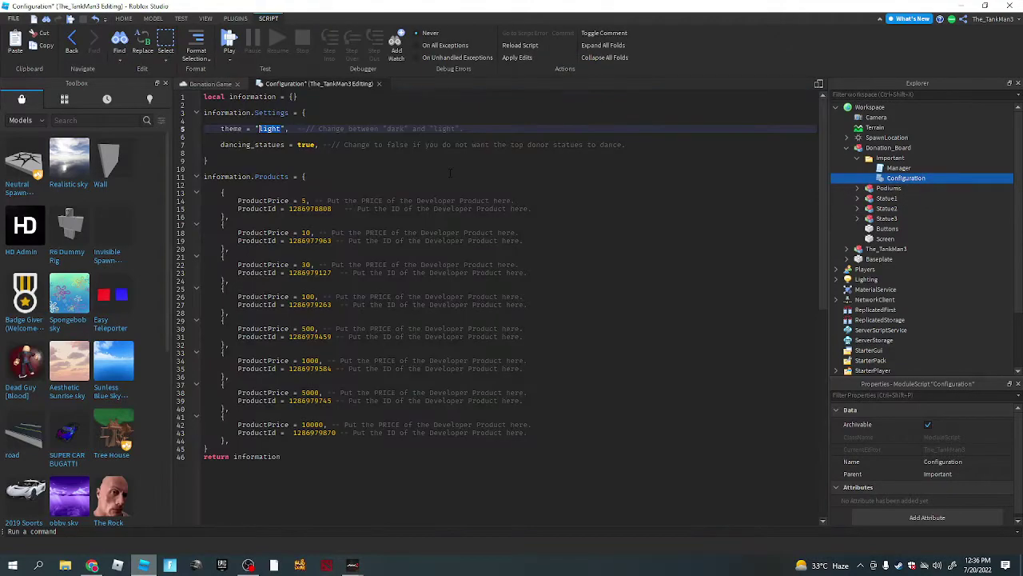
key("BackSpace")
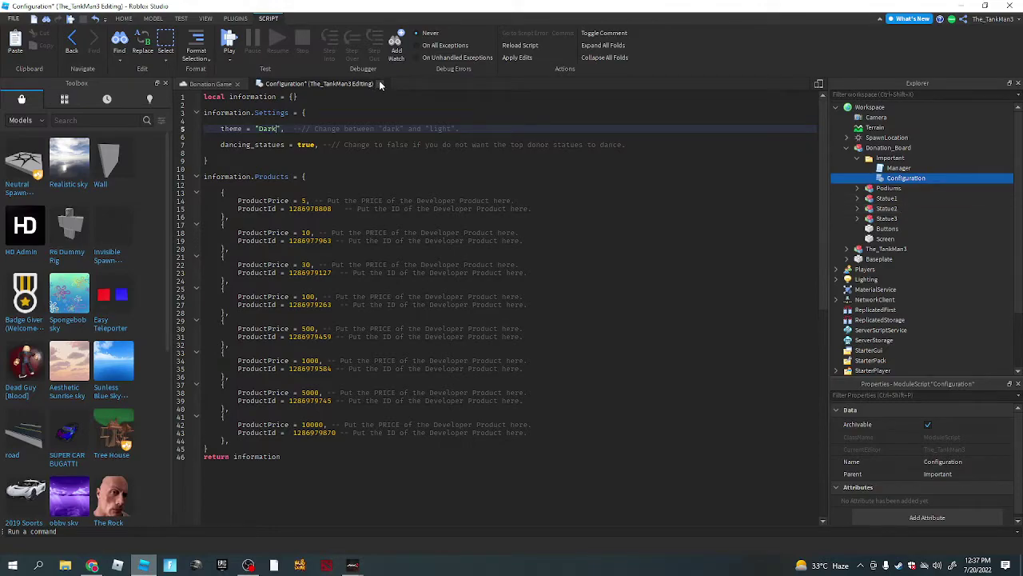
- Return to the Donation Game scene and nudge the character model standing beside the statue podiums
left_click(210, 83)
scroll(528, 190, "up", 3)
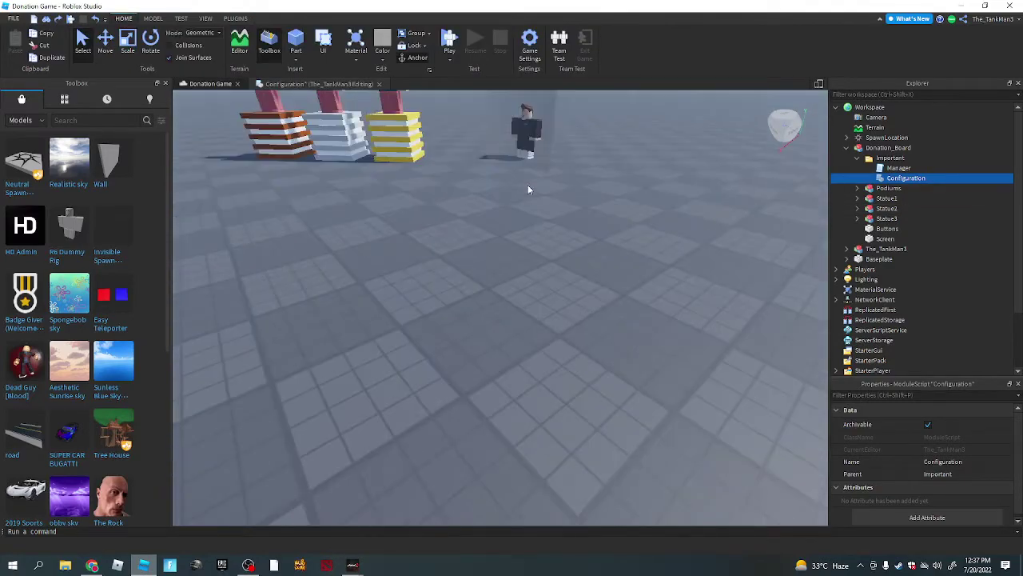
right_click(528, 190)
left_click(450, 189)
right_click_drag(518, 285, 518, 285)
scroll(517, 281, "down", 5)
scroll(544, 239, "up", 8)
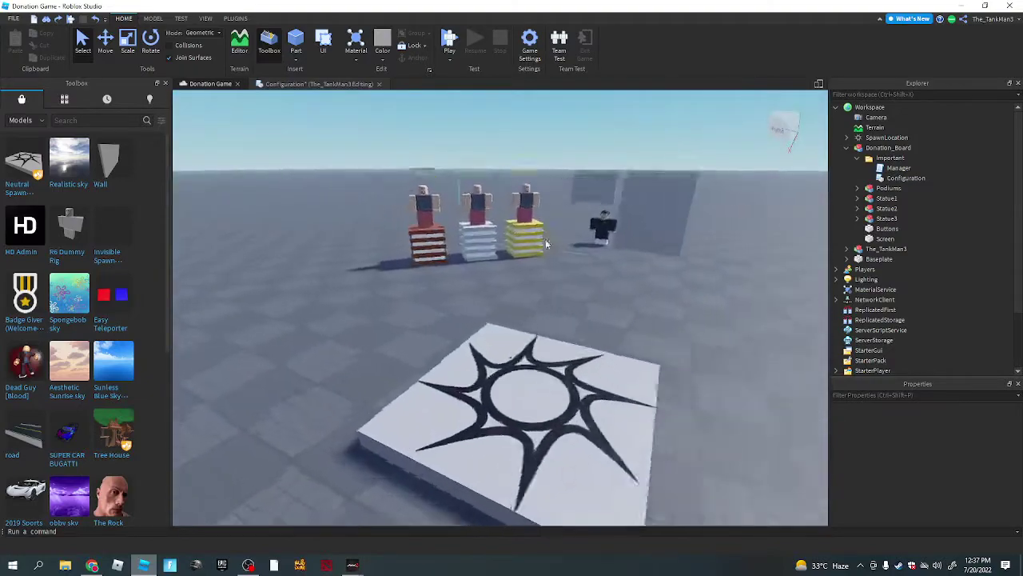
left_click(639, 180)
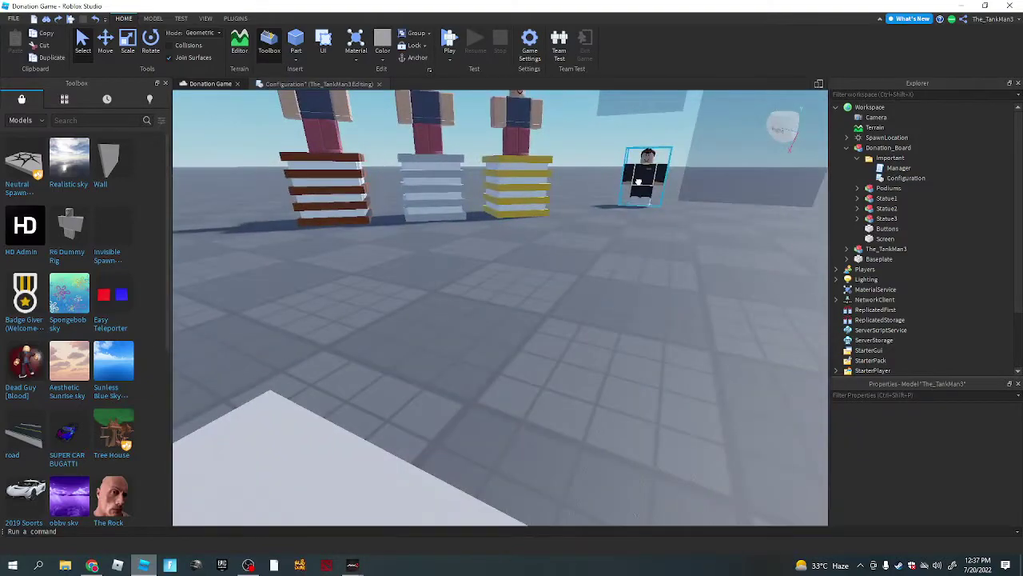
left_click_drag(639, 180, 643, 210)
right_click_drag(645, 210, 512, 261)
scroll(644, 210, "down", 5)
scroll(645, 210, "up", 4)
scroll(642, 207, "up", 4)
scroll(642, 207, "down", 5)
left_click_drag(512, 265, 502, 232)
scroll(500, 231, "down", 5)
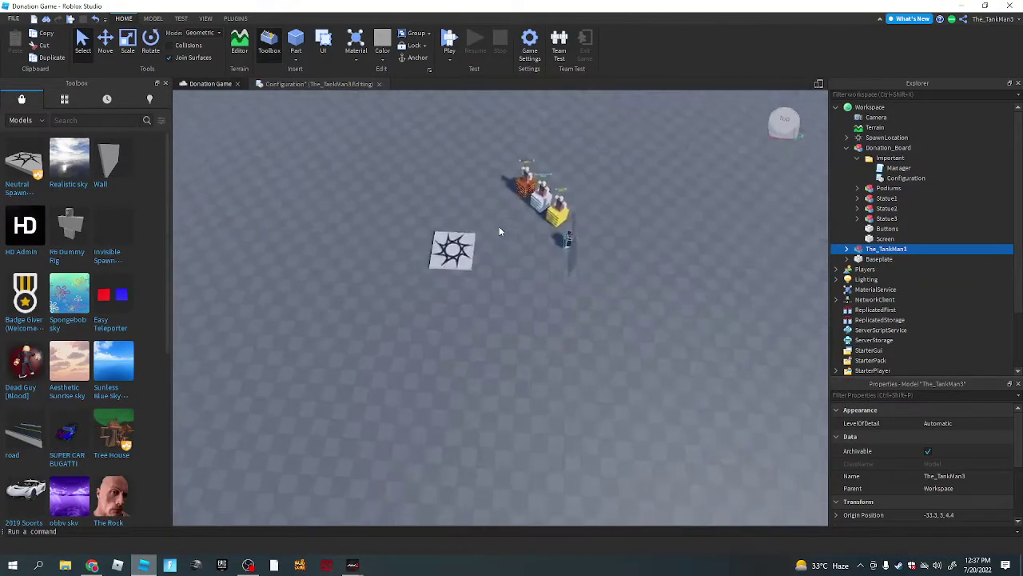
left_click(84, 120)
type("a")
key("BackSpace")
type("part")
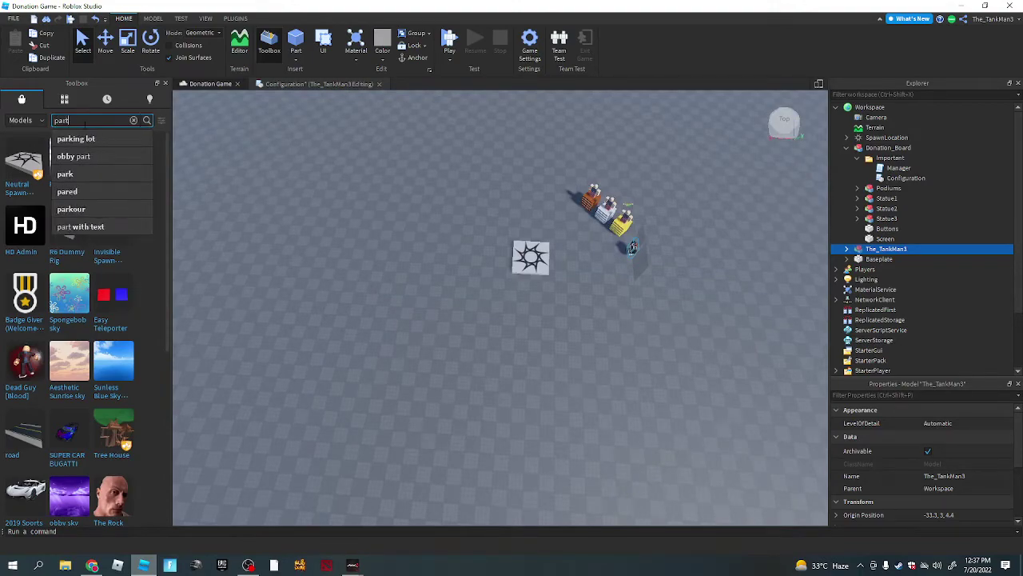
type("y floor")
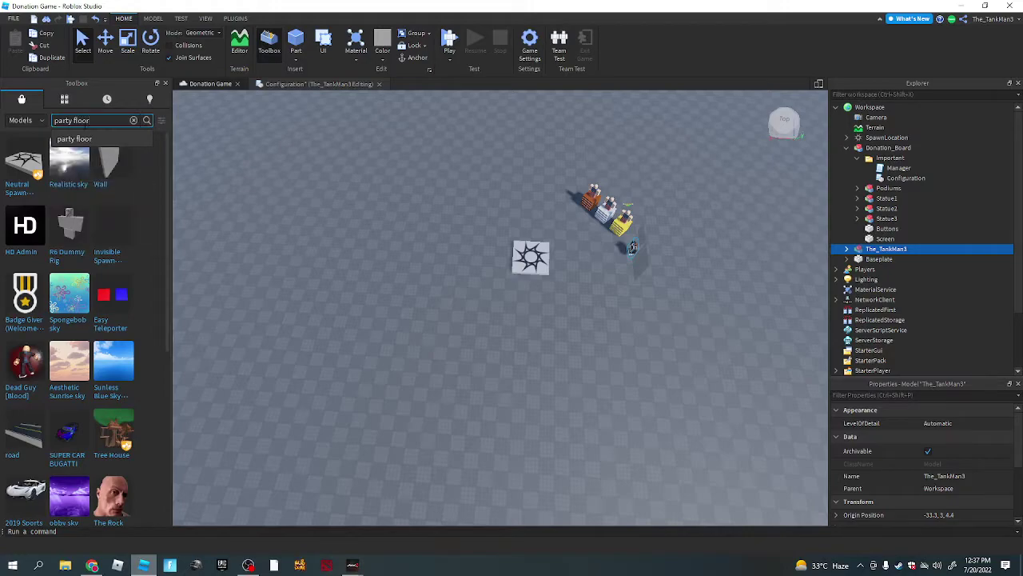
key("BackSpace")
key("BackSpace")
key("BackSpace")
key("BackSpace")
key("BackSpace")
key("BackSpace")
key("BackSpace")
key("BackSpace")
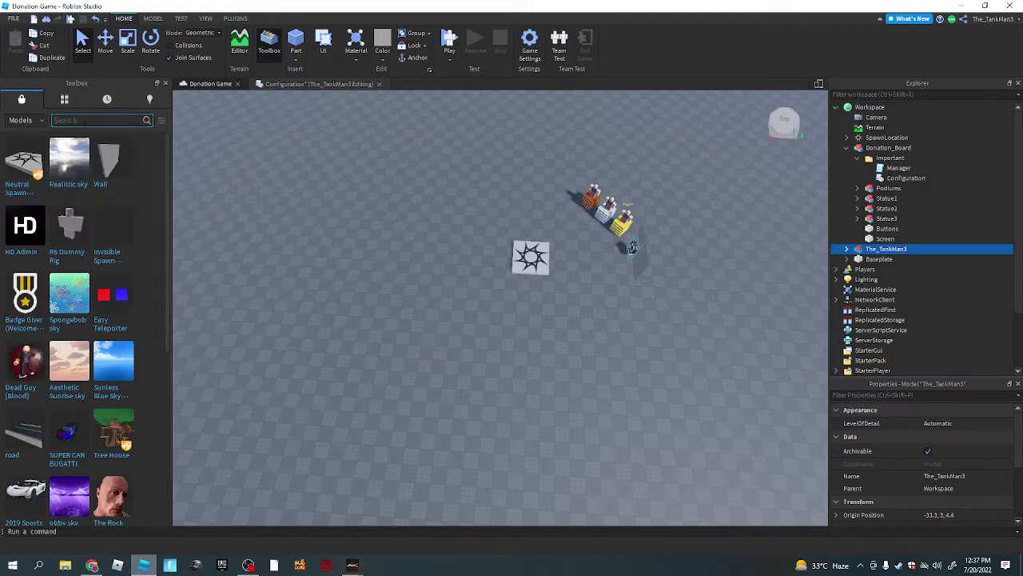
- Search the Toolbox models for "party" and insert the DANCE PARTY model into the scene
type("par")
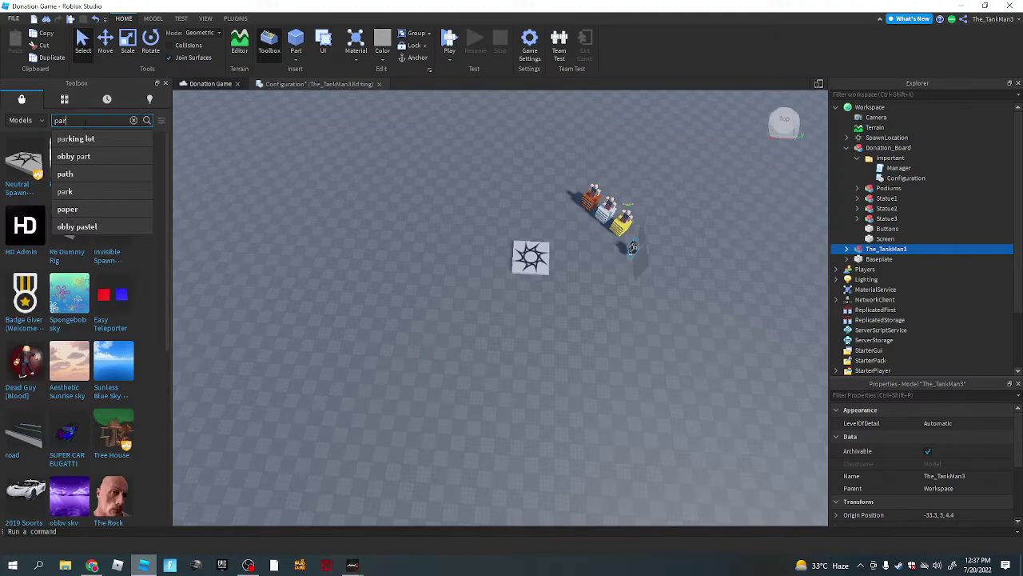
key("Return")
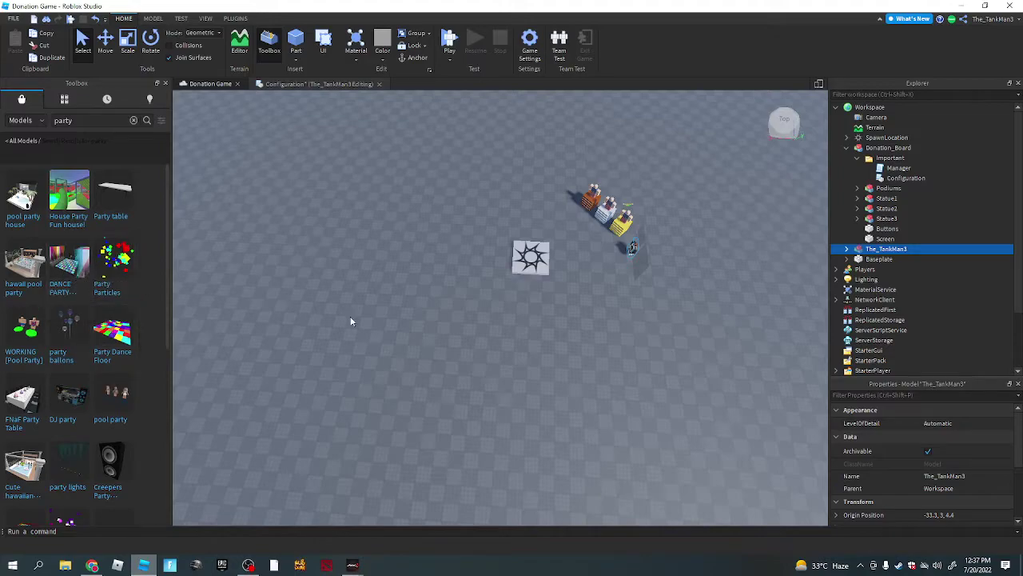
right_click_drag(325, 319, 384, 317)
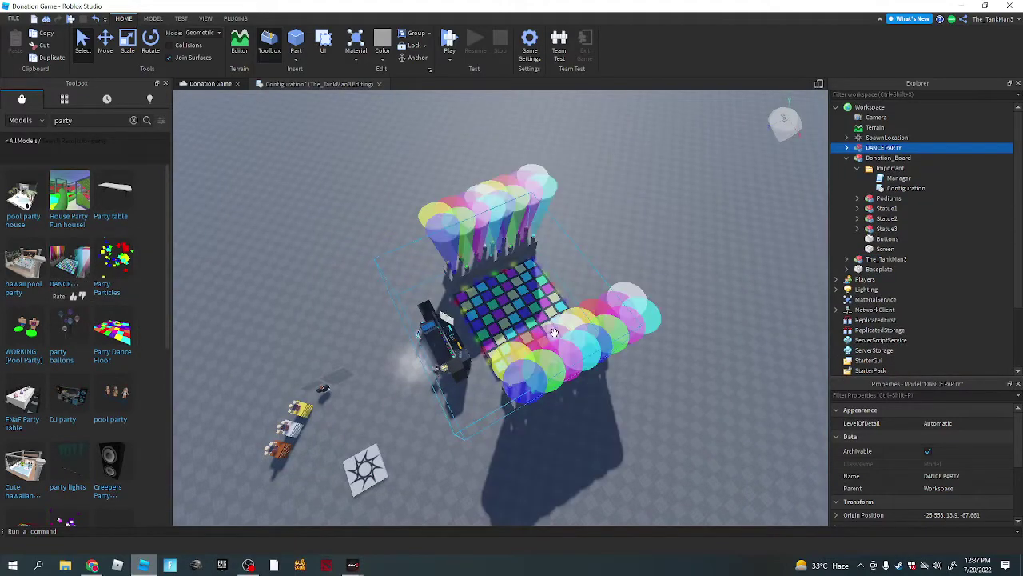
- Rotate the DANCE PARTY model and move it to about -73.2, 13.9, -47.2, near the spawn location
key("ctrl+r")
key("ctrl+r")
key("ctrl+r")
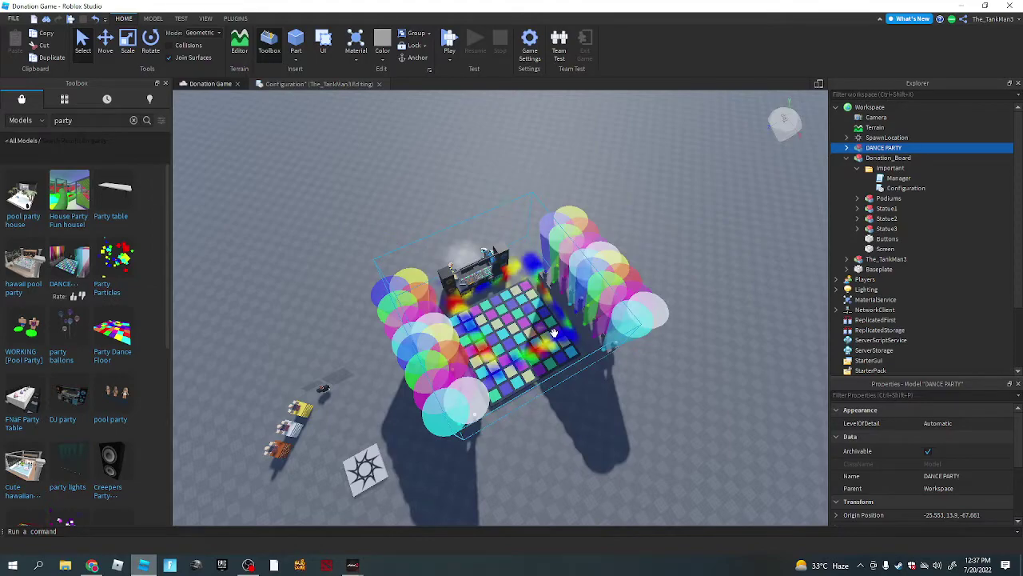
left_click_drag(542, 331, 457, 272)
right_click_drag(469, 269, 473, 264)
scroll(471, 272, "up", 8)
scroll(473, 263, "down", 5)
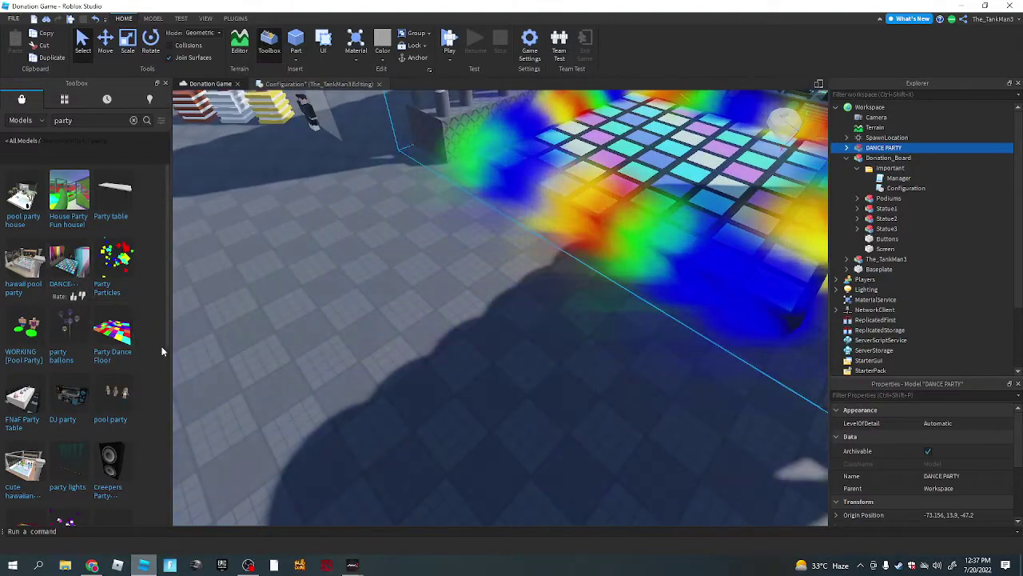
- Browse the party models, insert a pool party model and place it on the baseplate near the dance floor
scroll(136, 355, "down", 2)
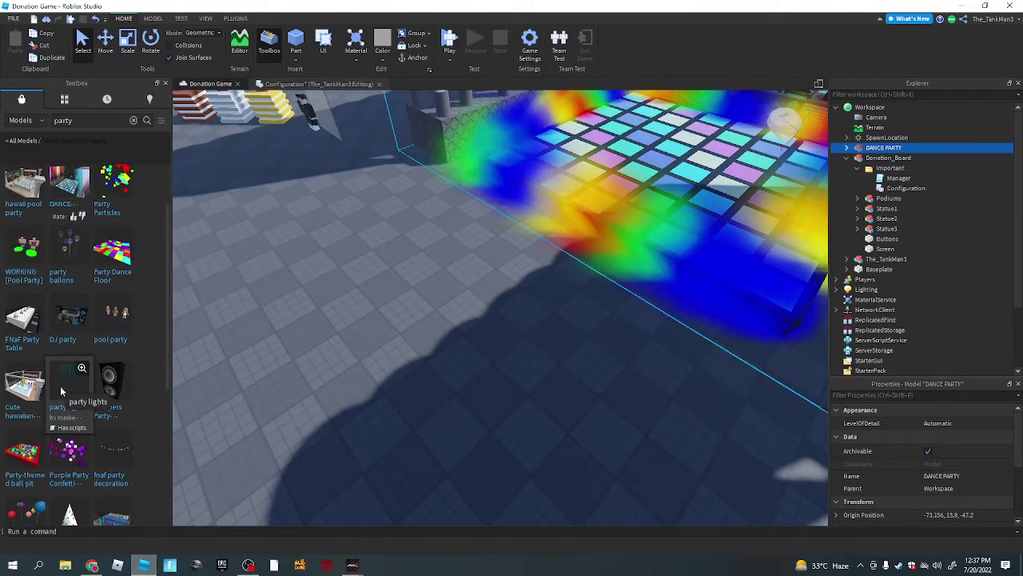
scroll(60, 390, "down", 1)
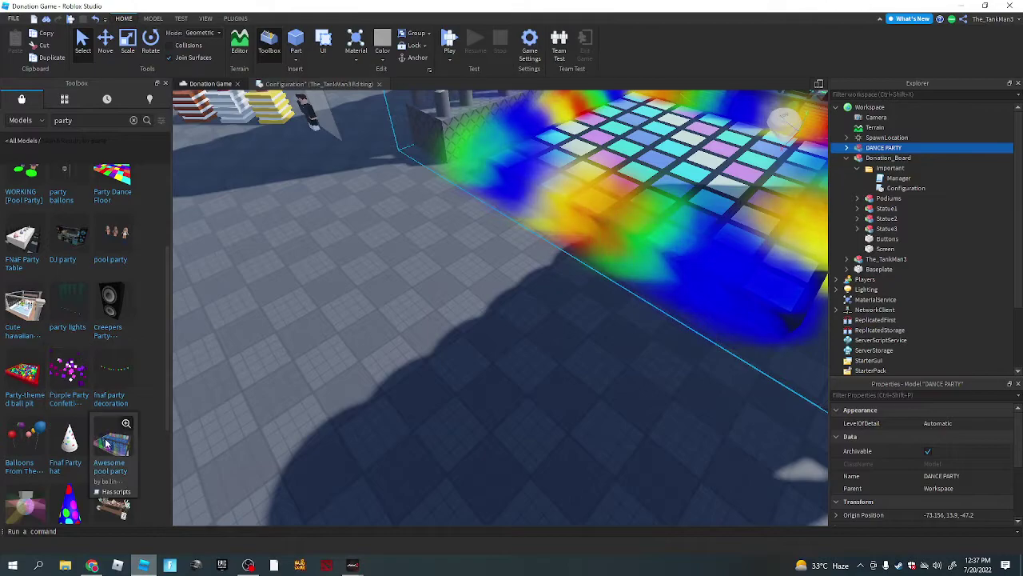
scroll(117, 460, "down", 1)
key("a")
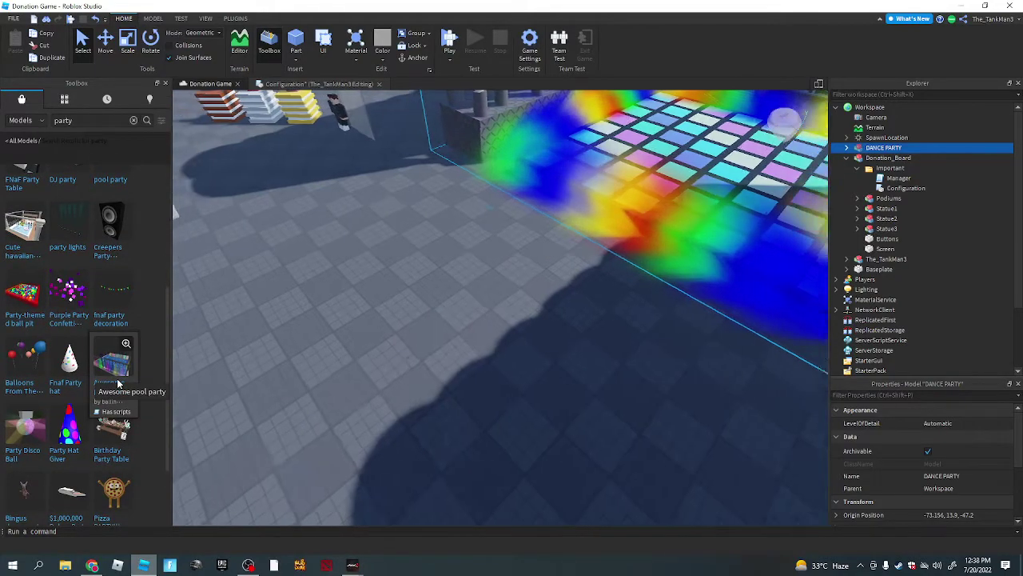
scroll(113, 367, "up", 3)
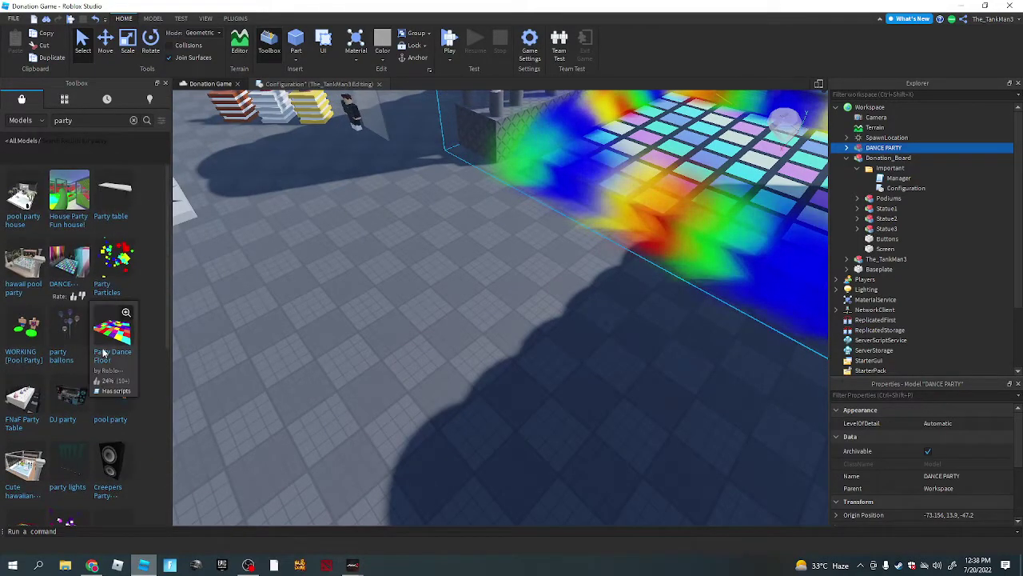
left_click(105, 352)
right_click_drag(421, 358, 421, 349)
left_click_drag(472, 331, 665, 415)
right_click_drag(665, 415, 665, 416)
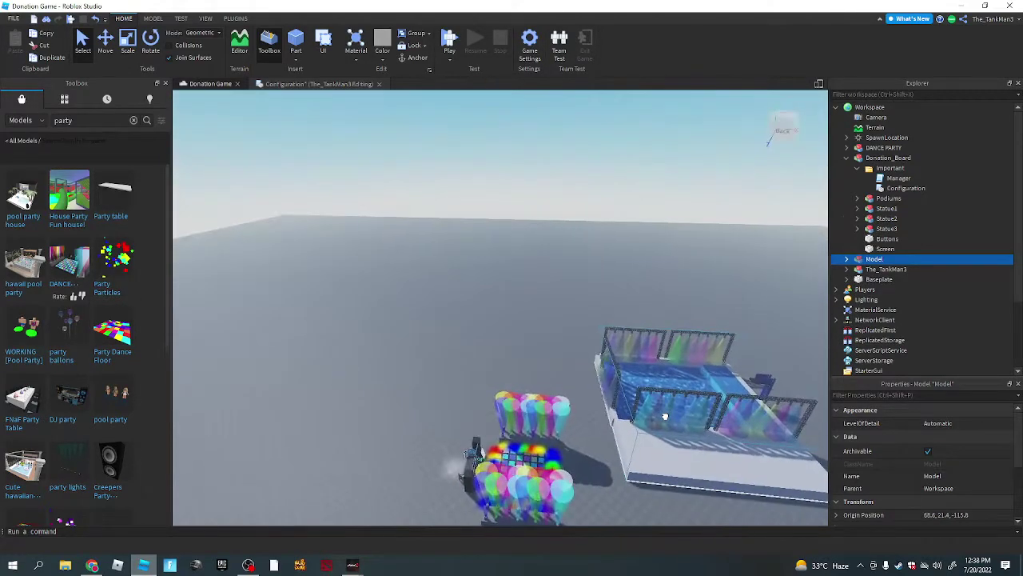
- Rotate the pool party model to turn its light curtains and pool relative to the dance floor
key("ctrl+r")
key("ctrl+r")
key("ctrl+r")
key("ctrl+r")
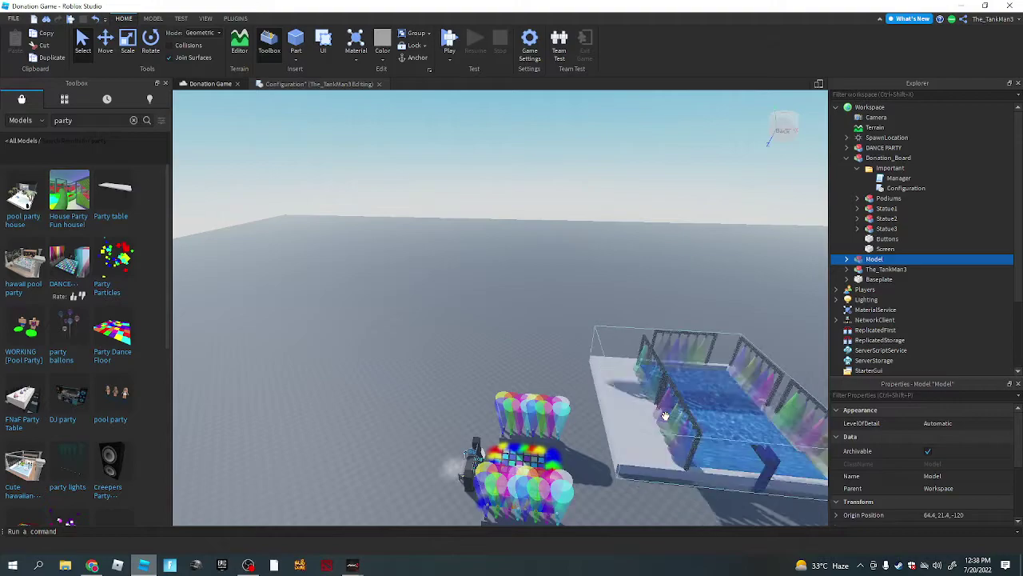
key("ctrl+r")
key("ctrl+r")
key("ctrl+r")
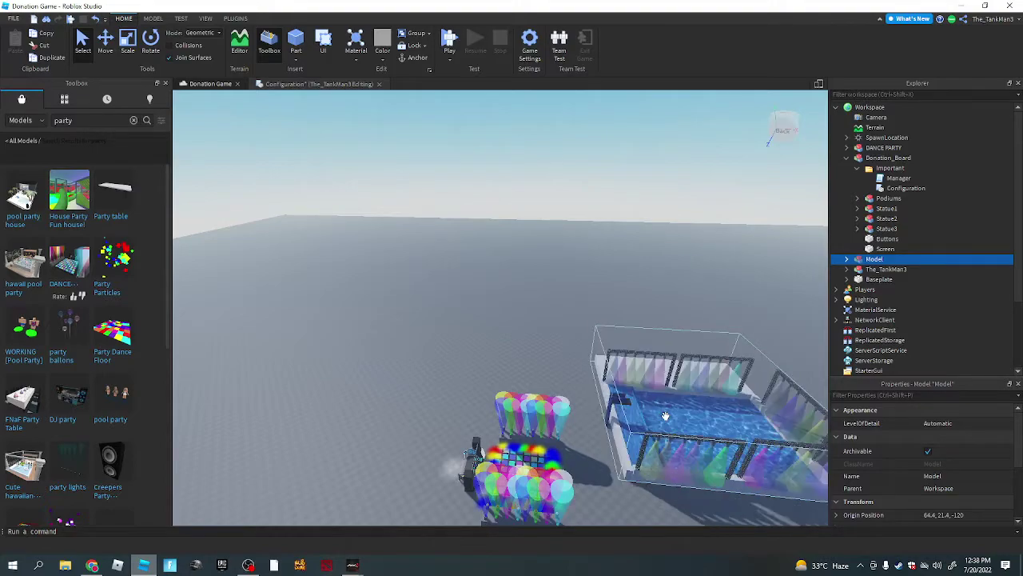
- Move the pool party model across the baseplate so it stands beside the dance floor
left_click_drag(665, 416, 568, 397)
right_click_drag(632, 418, 633, 418)
key("d")
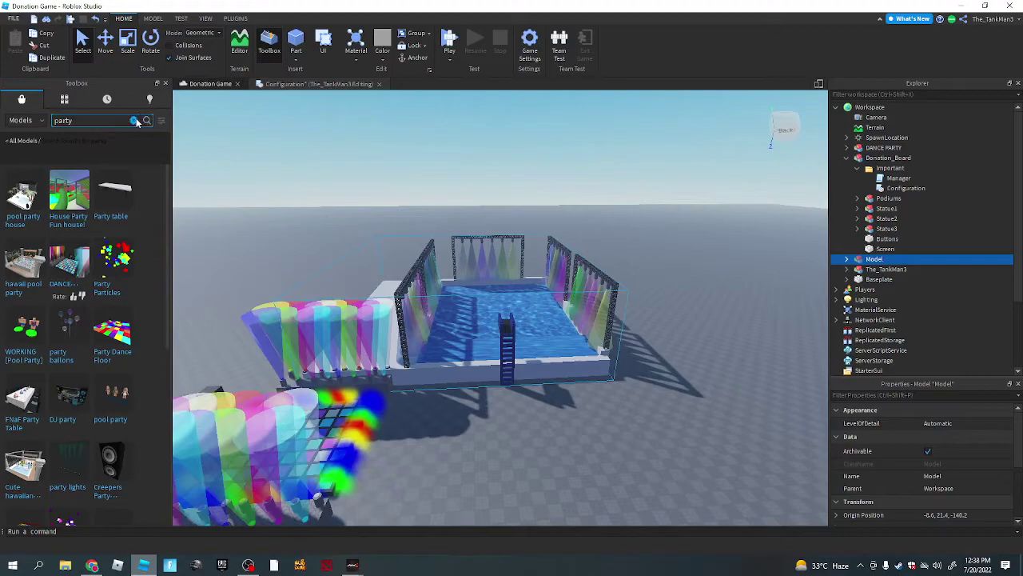
- Search the Toolbox models for "backrooms"
left_click(136, 121)
type("bac")
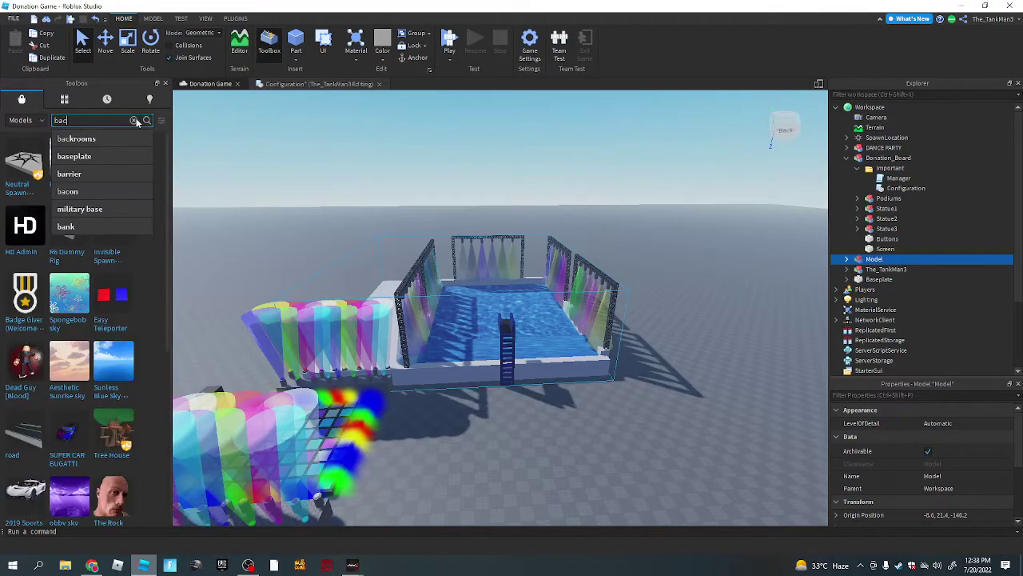
type("krooms")
key("Return")
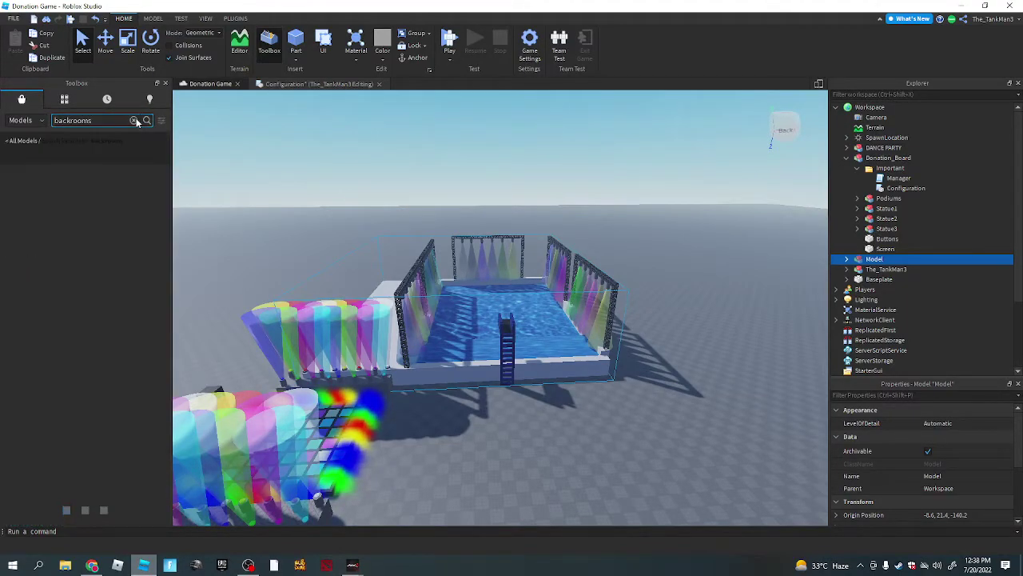
- Insert the Small backrooms model from the search results into the scene
key("d")
right_click_drag(219, 217, 219, 217)
key("w")
key("w")
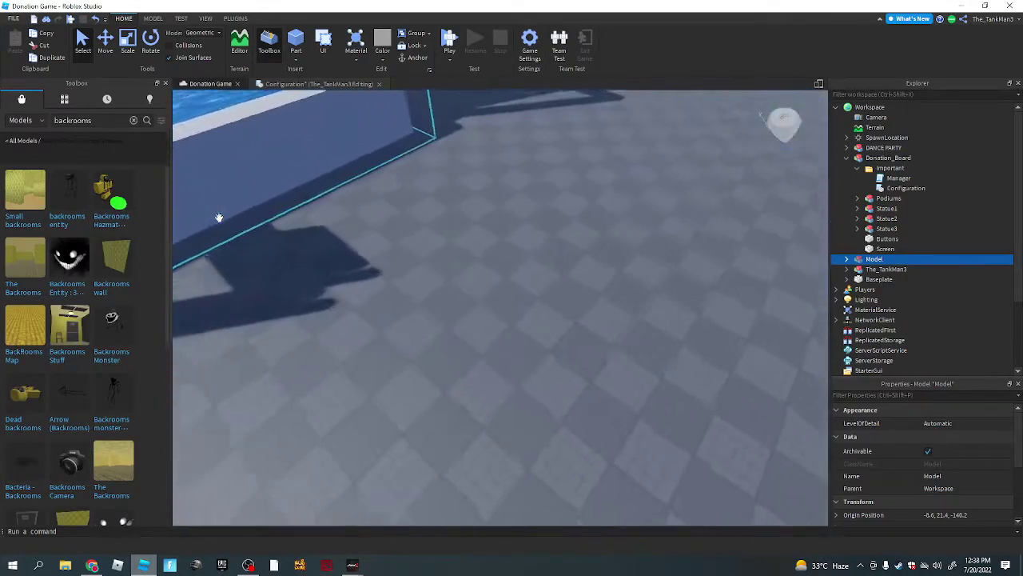
key("d")
key("s")
key("a")
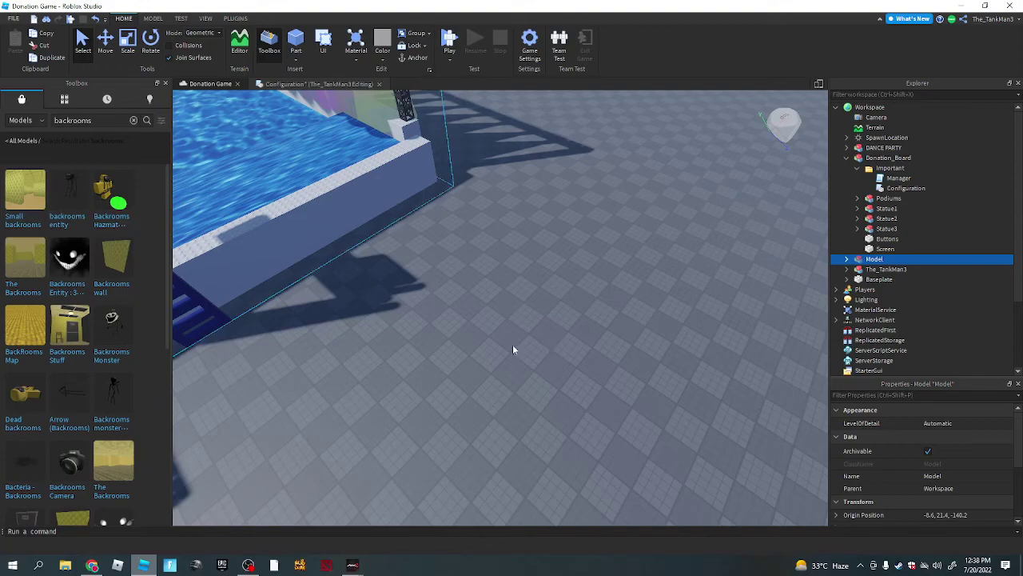
scroll(528, 350, "down", 15)
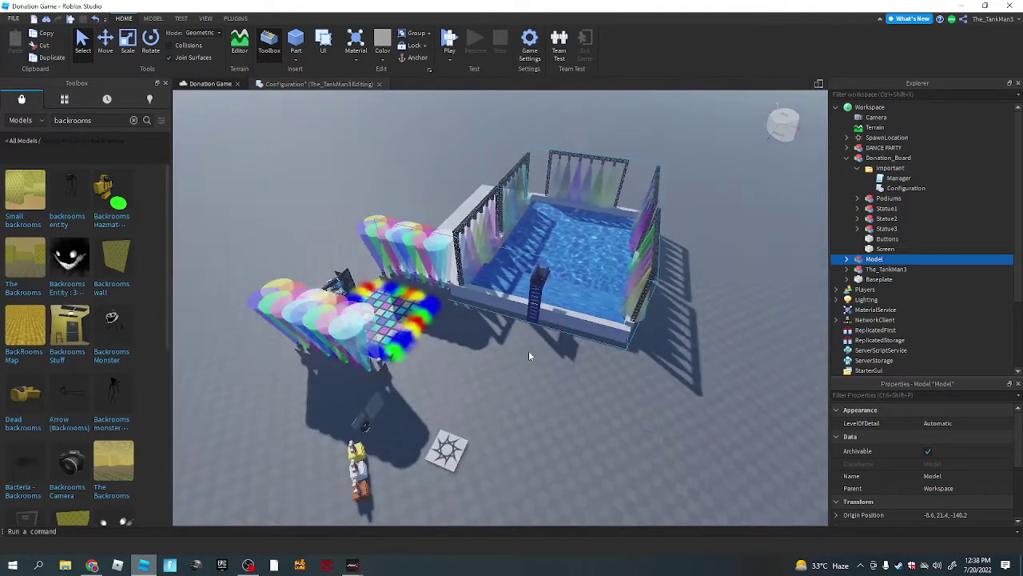
right_click_drag(529, 351, 541, 321)
key("w")
key("w")
scroll(541, 325, "up", 10)
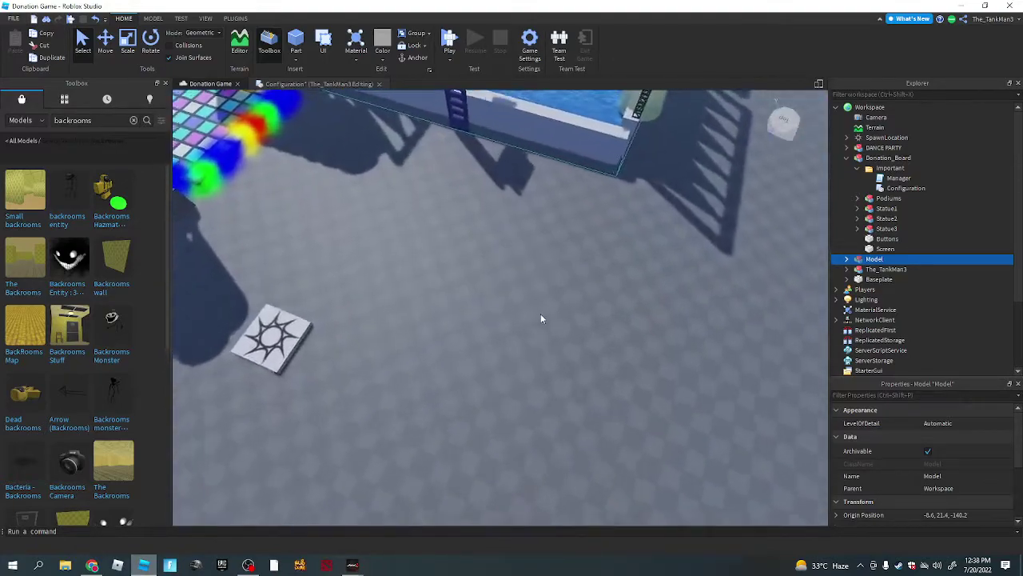
scroll(541, 314, "up", 4)
right_click_drag(412, 291, 411, 292)
key("s")
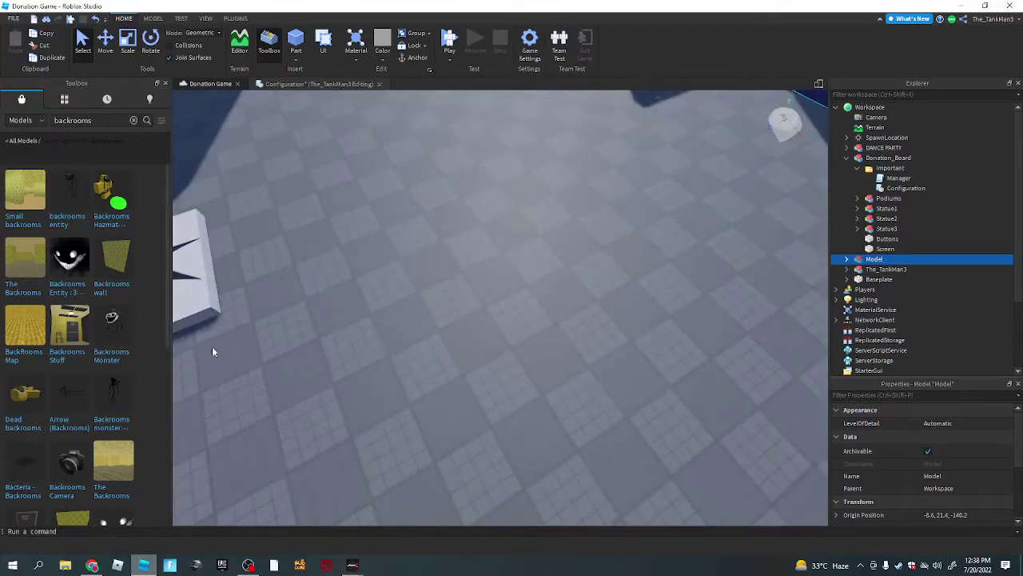
key("s")
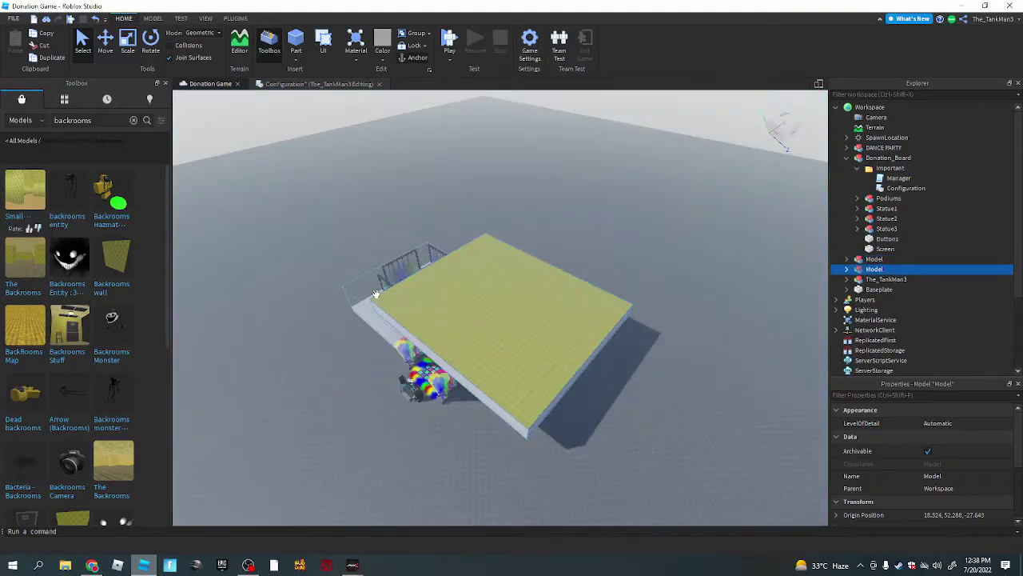
- Examine the interior of the inserted backrooms model, including its walls and floor
right_click_drag(527, 351, 527, 351)
left_click(527, 352, "alt")
key("w")
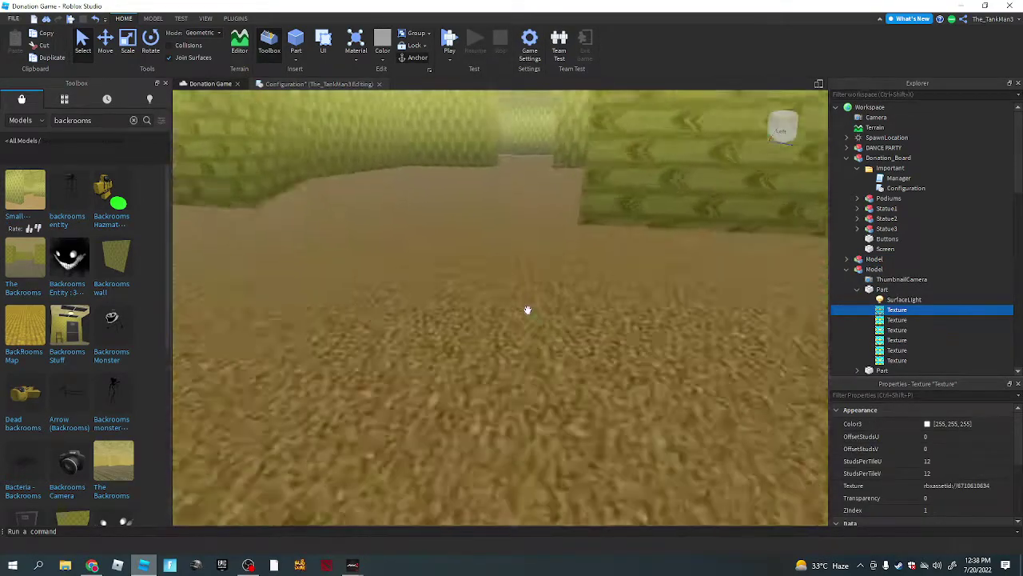
key("w")
right_click_drag(528, 309, 504, 221)
key("s")
key("s")
- Try the backrooms model at other spots on the baseplate, ending at about 54.5, 9.5, 159.1, and delete it
left_click(493, 288)
left_click_drag(503, 220, 466, 210)
right_click_drag(466, 210, 456, 208)
key("s")
left_click_drag(431, 216, 531, 176)
right_click_drag(441, 208, 422, 208)
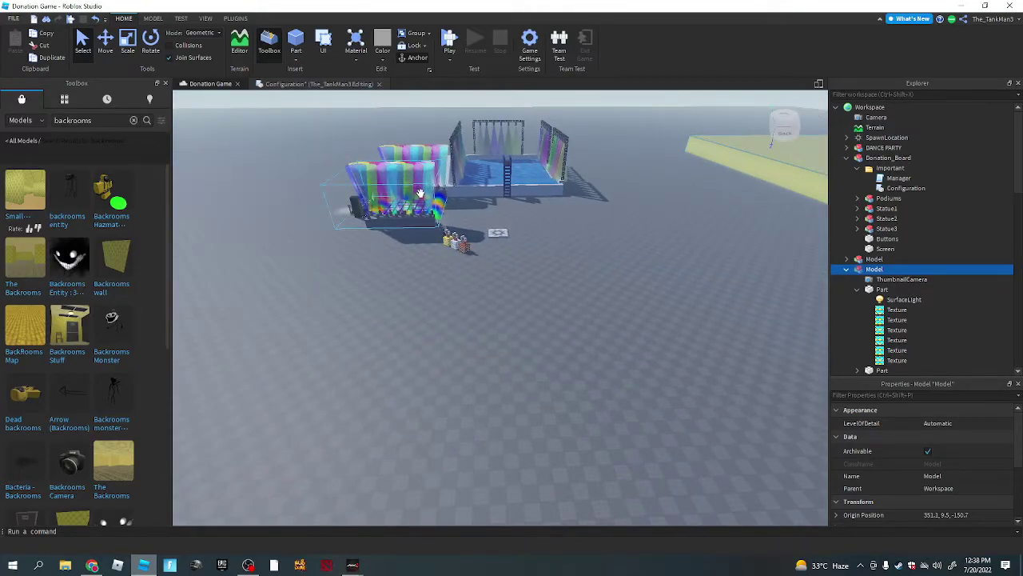
left_click_drag(685, 177, 115, 185)
left_click_drag(166, 283, 405, 352)
scroll(404, 351, "down", 2)
right_click_drag(404, 352, 404, 352)
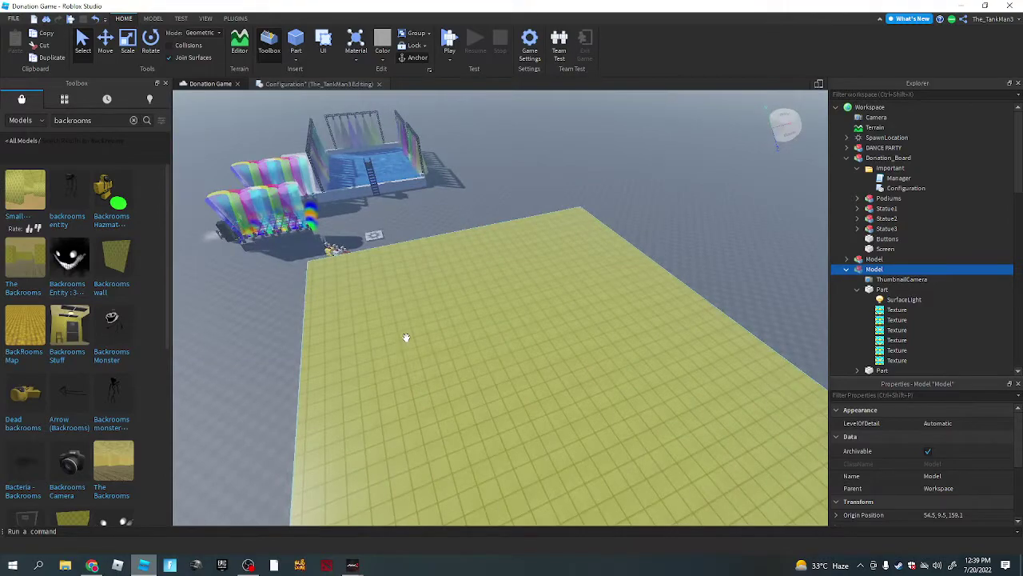
key("Delete")
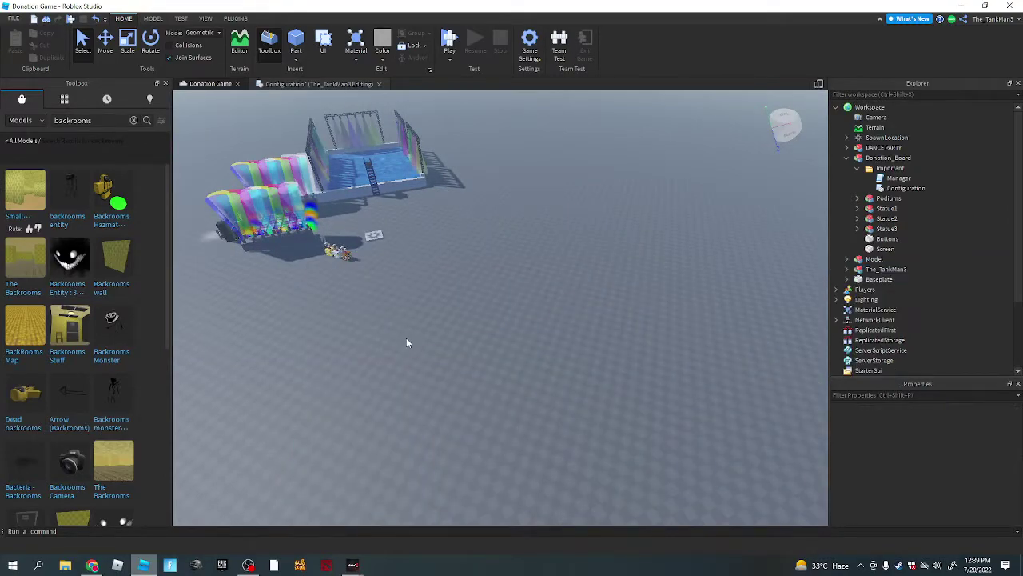
- Clear the Toolbox search and review the layout of the pool, dance floor and donation board
left_click(133, 120)
key("a")
key("w")
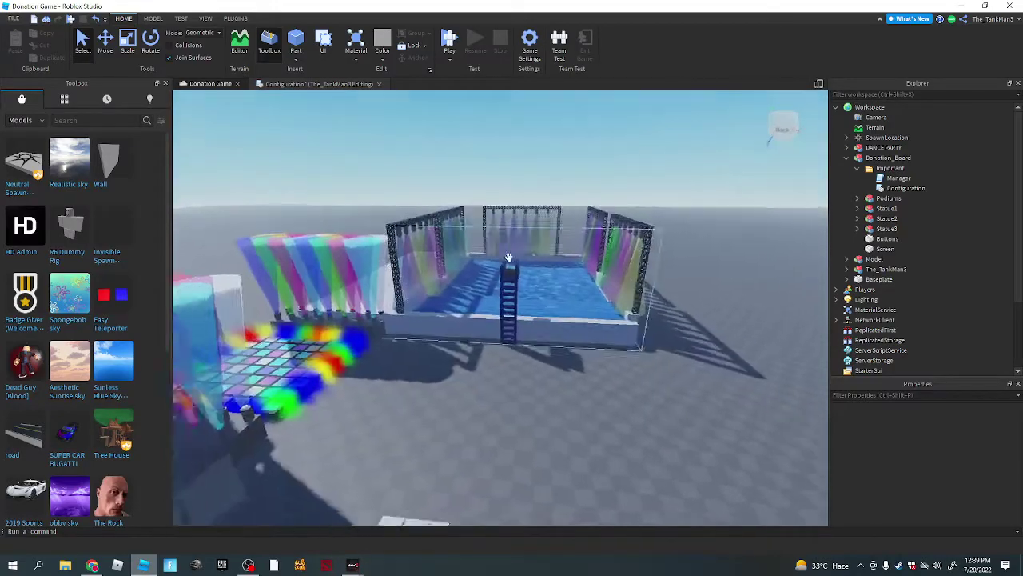
key("w")
right_click_drag(443, 267, 360, 285)
right_click_drag(217, 296, 216, 295)
key("s")
right_click_drag(423, 366, 409, 360)
key("w")
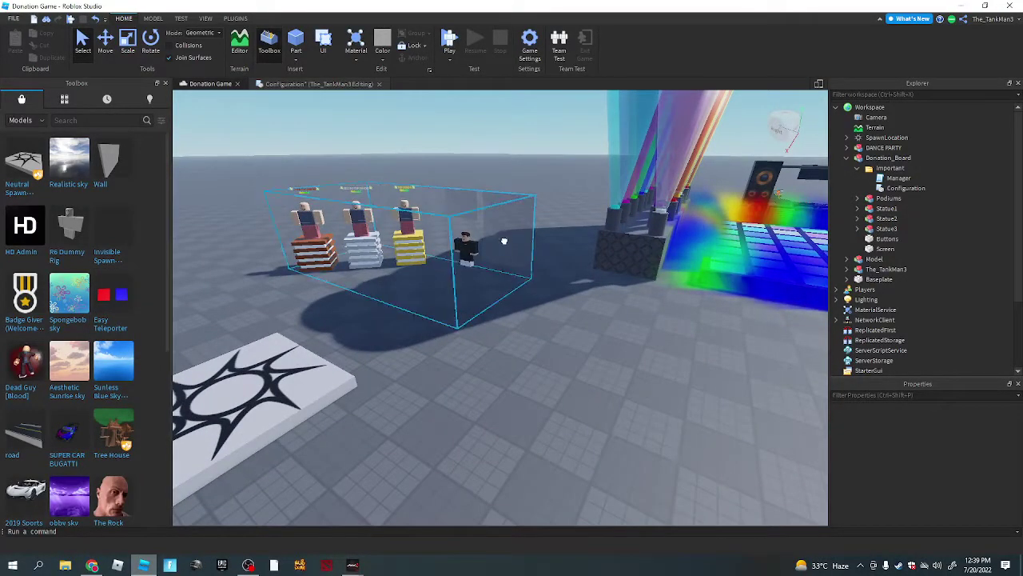
left_click(504, 240)
scroll(569, 294, "up", 3)
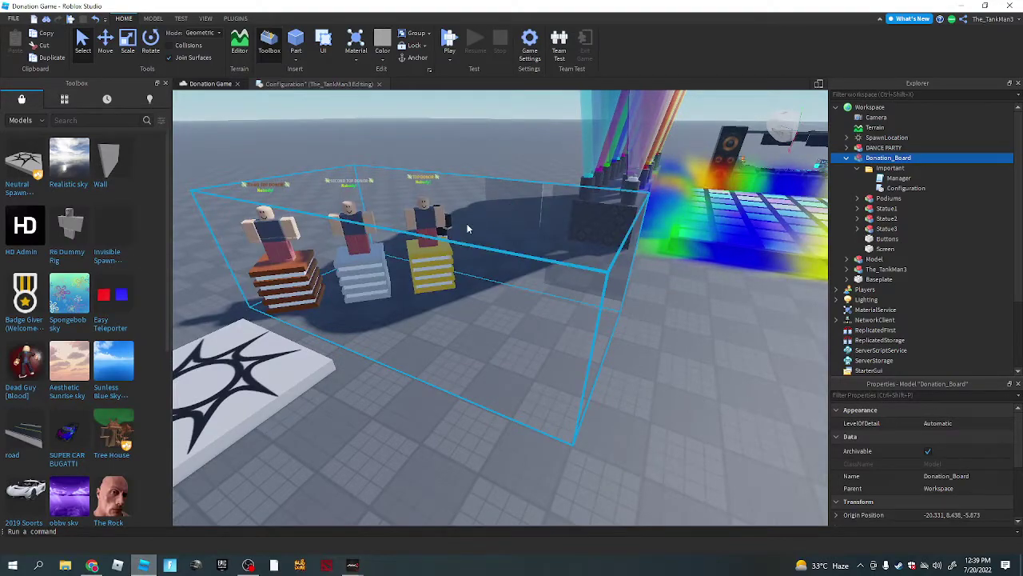
scroll(468, 230, "up", 8)
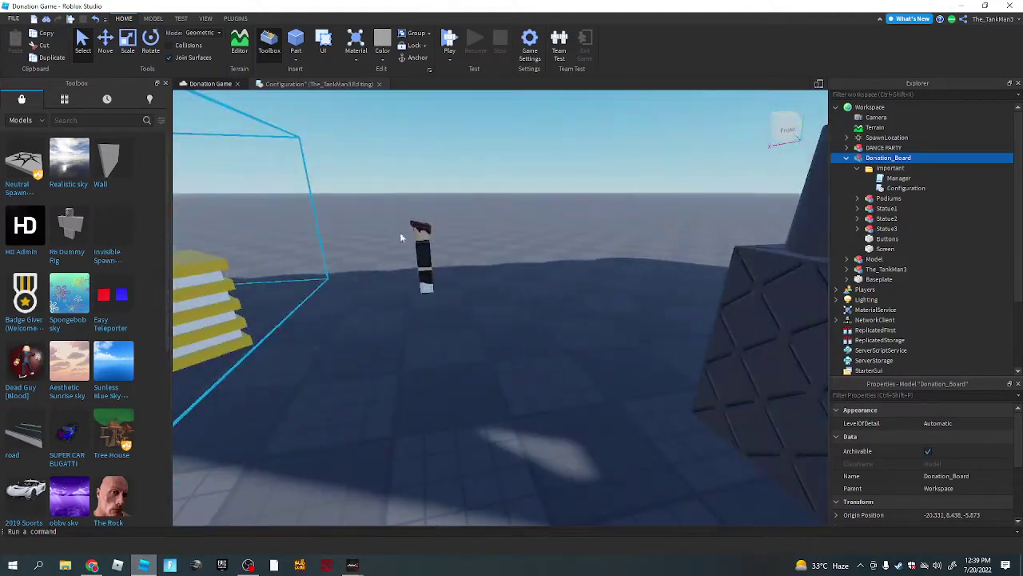
right_click_drag(401, 237, 395, 240)
scroll(396, 239, "down", 8)
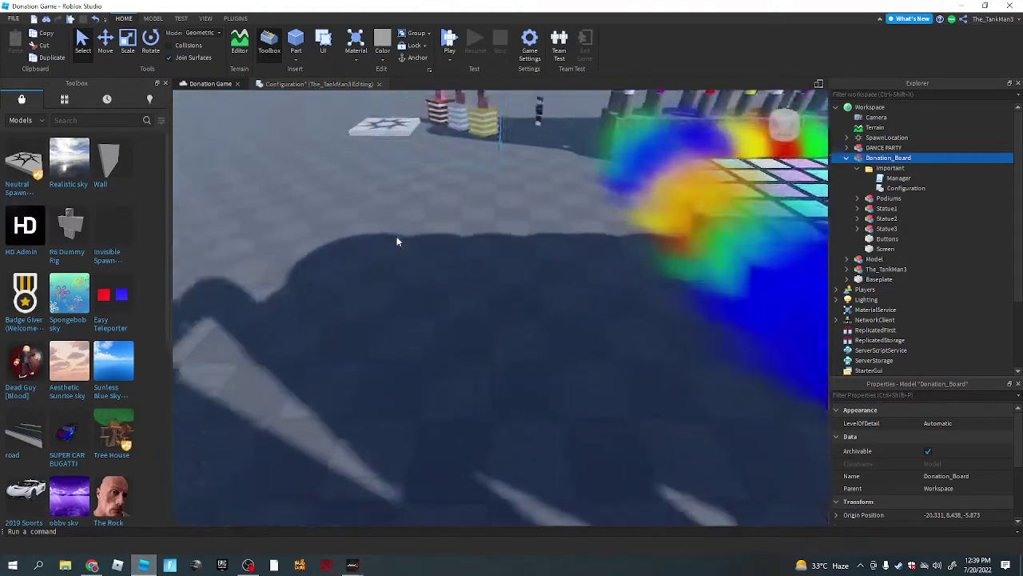
- Move the player character model to about -24.9, 3, -12.8, between the top donor podium and the donation board's screen
left_click_drag(470, 150, 462, 209)
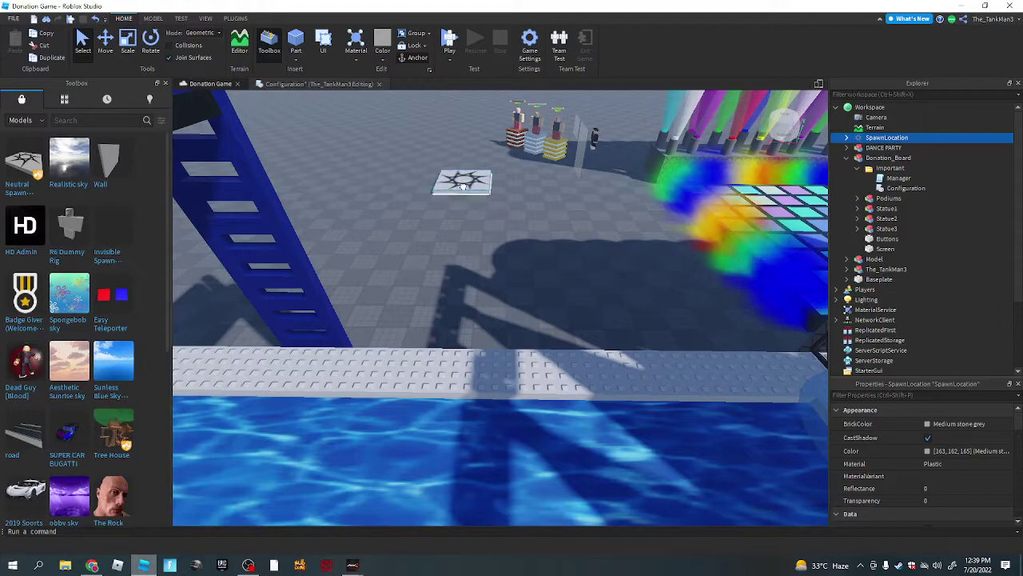
left_click(589, 147)
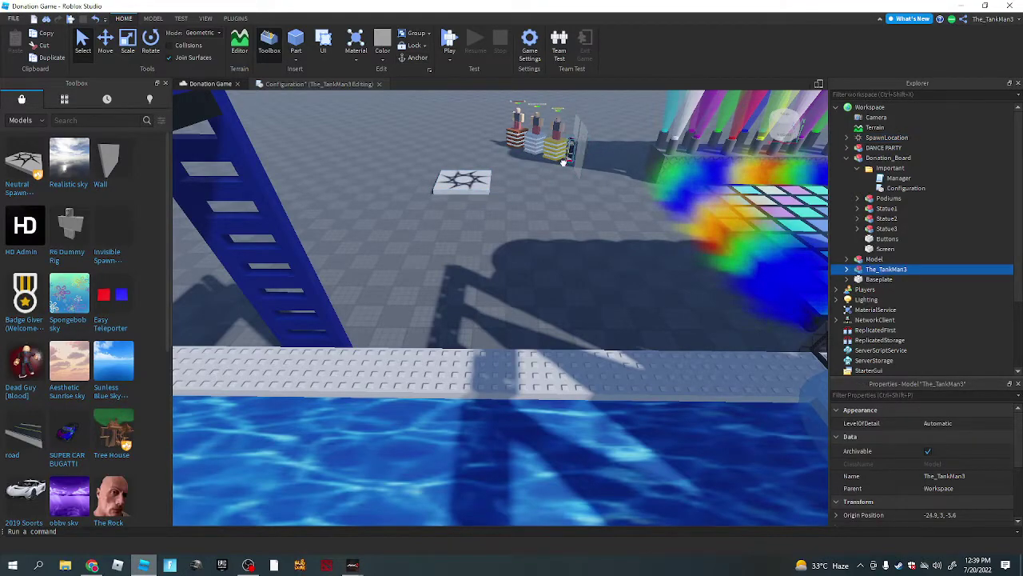
scroll(566, 165, "up", 8)
right_click_drag(566, 165, 566, 164)
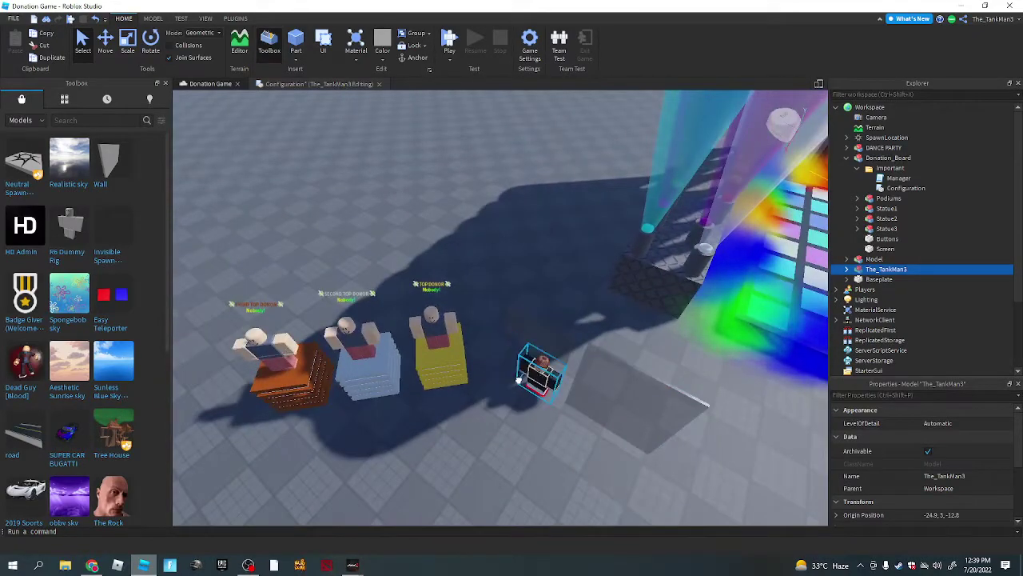
scroll(564, 347, "up", 5)
right_click_drag(565, 350, 683, 311)
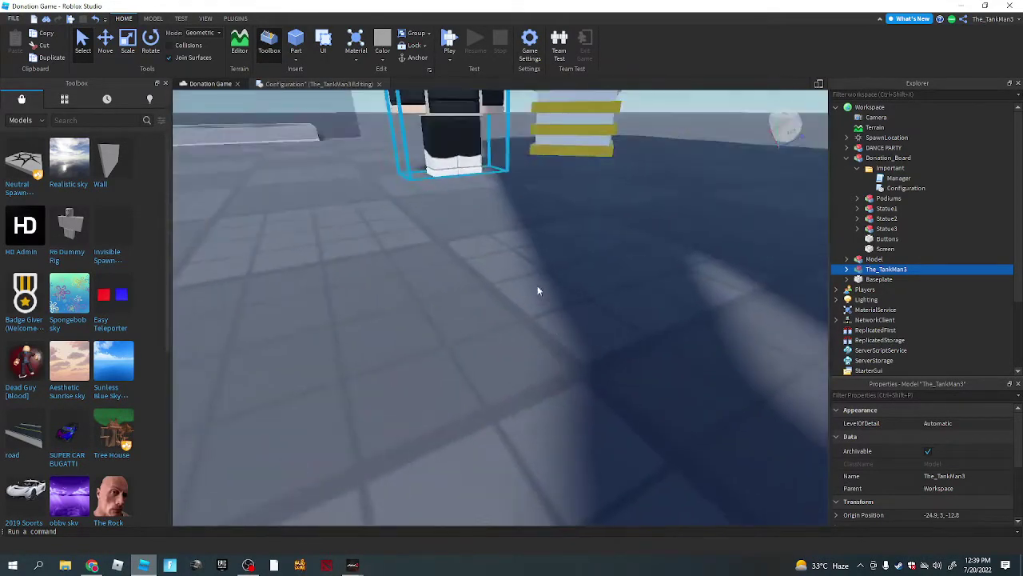
scroll(684, 312, "down", 10)
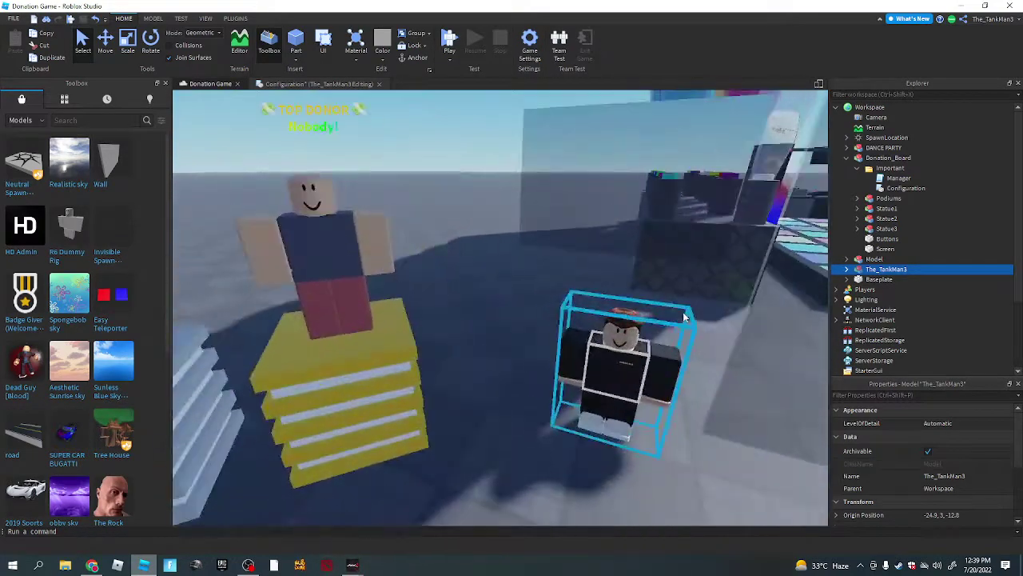
- Look over the decorated scene around the podiums, the dance floor and the pool
key("d")
key("s")
key("d")
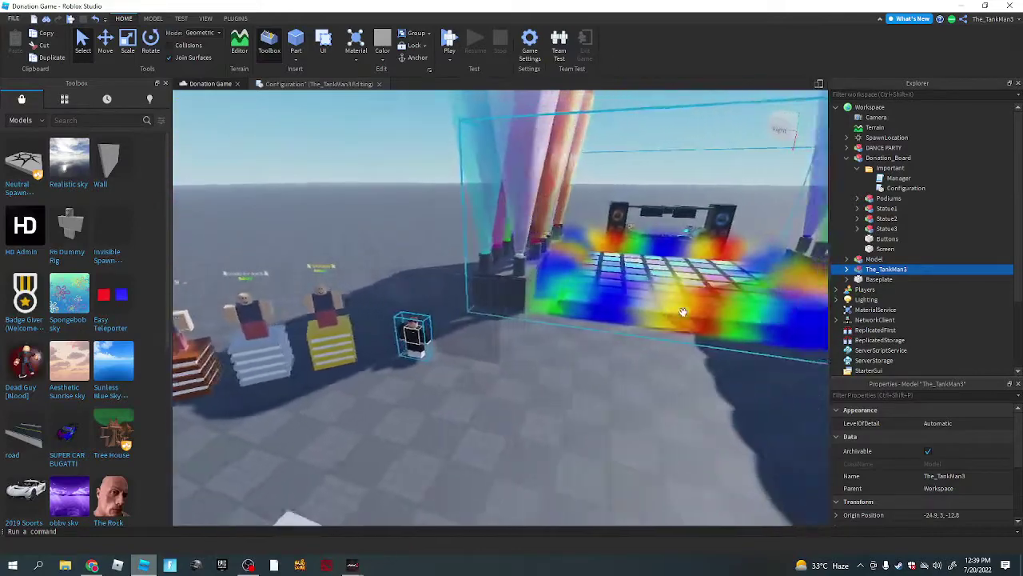
key("a")
key("d")
key("s")
right_click_drag(684, 311, 725, 285)
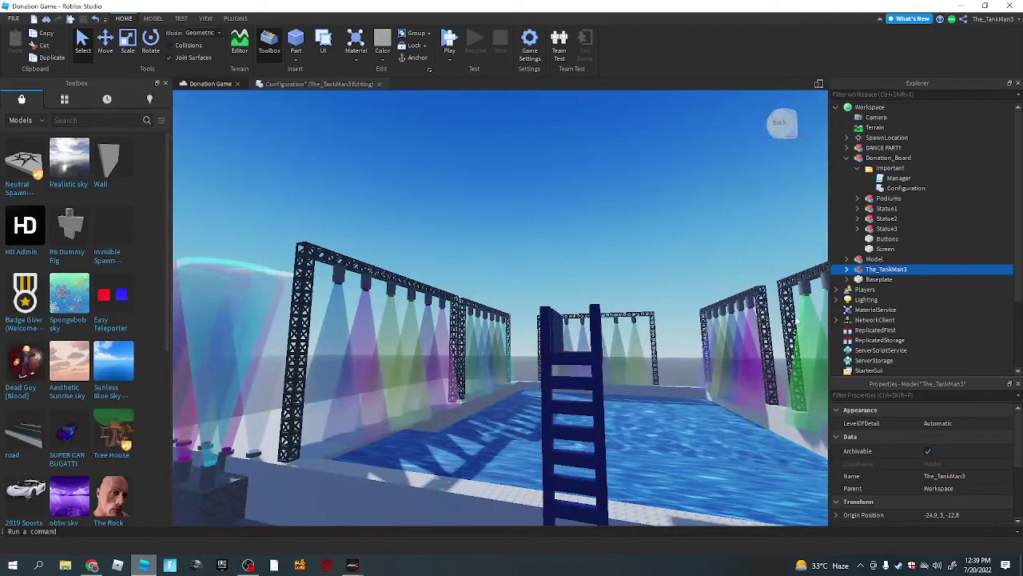
- Collapse the Donation_Board hierarchy in the Explorer and bring the podiums back into view
left_click(848, 158)
left_click(848, 159)
left_click(856, 168)
left_click(847, 159)
right_click_drag(815, 171, 557, 117)
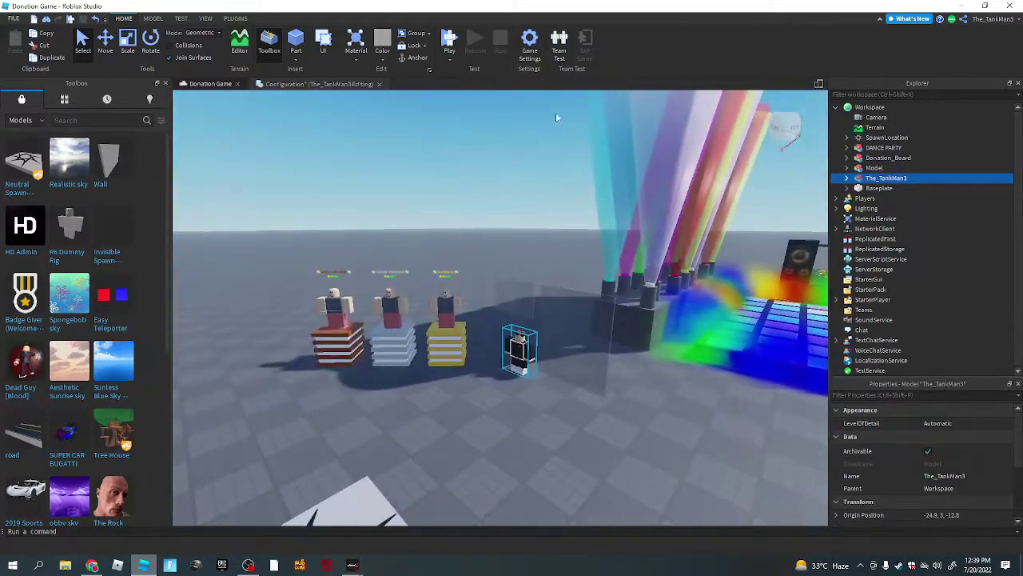
- Publish the place to Roblox by overwriting the Donation Game place in the first Donation Game, and close Roblox Studio
left_click(13, 18)
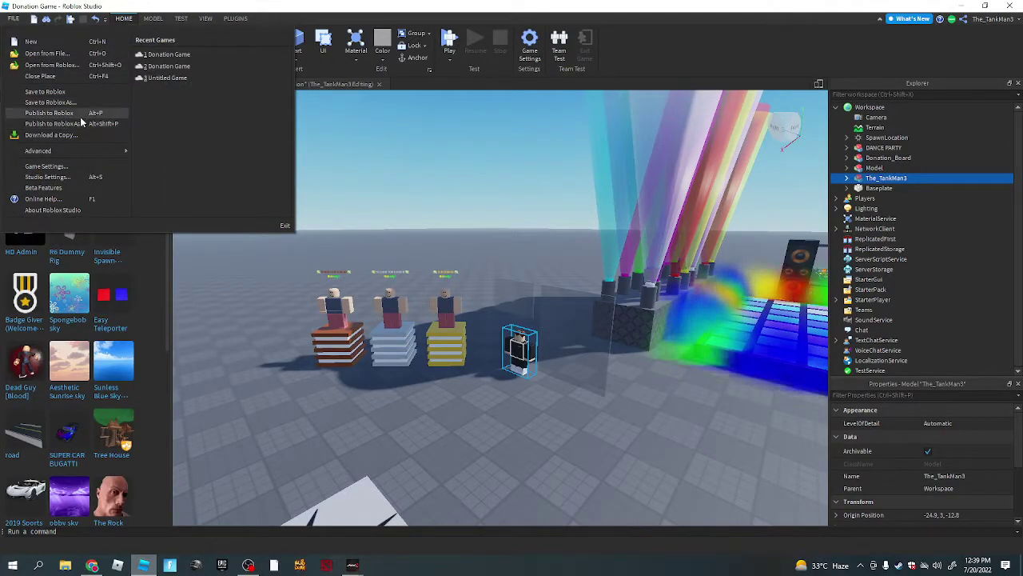
left_click(56, 124)
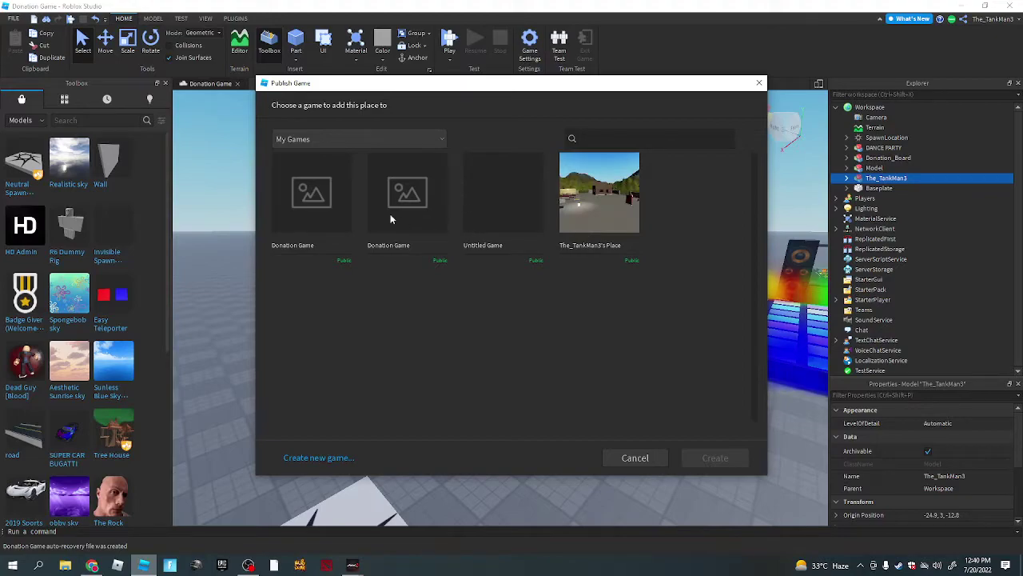
left_click(314, 211)
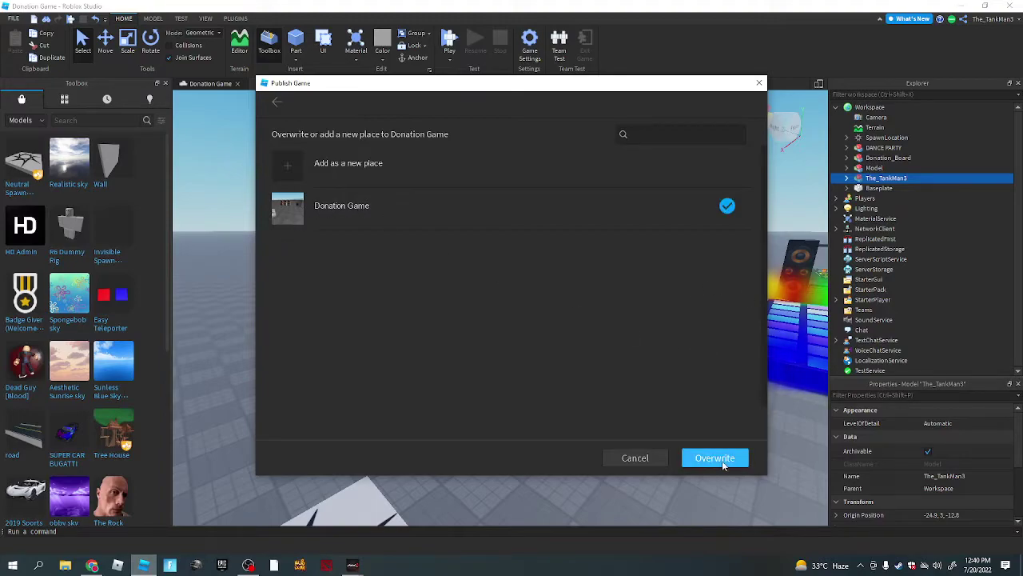
left_click(722, 460)
left_click(760, 83)
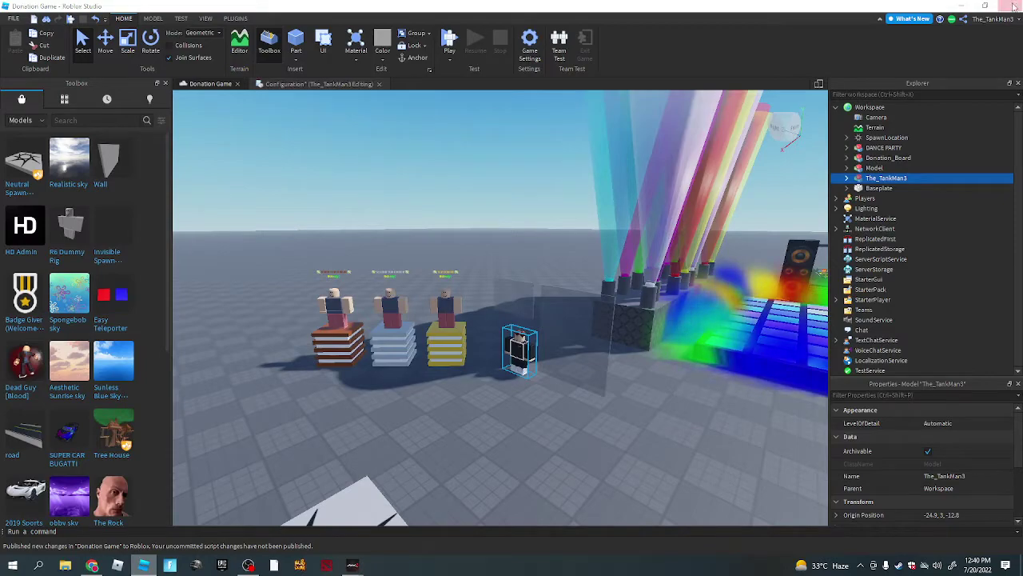
left_click(1011, 5)
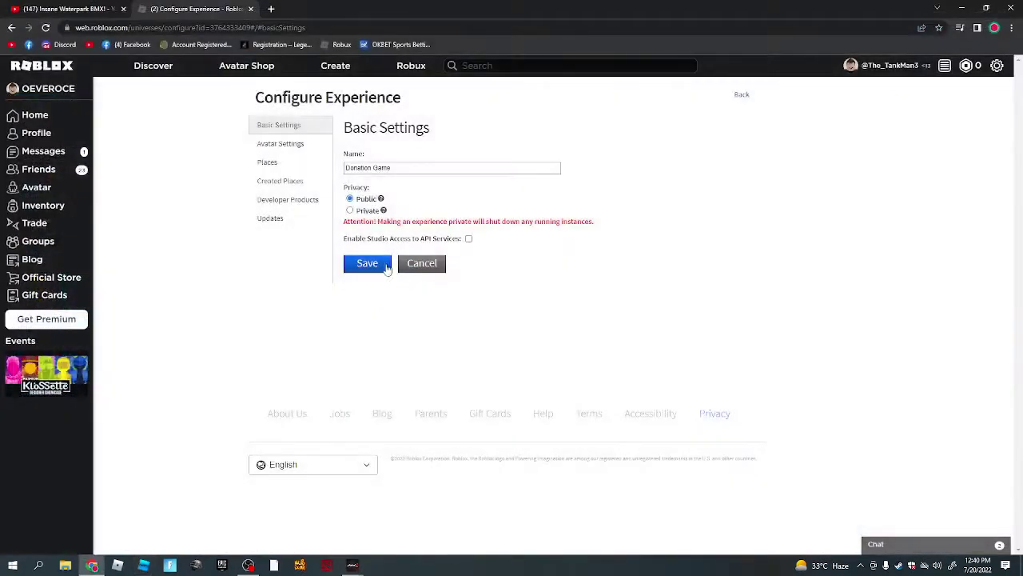
- Open the first Donation Game's page from the created experiences on the Roblox website, launch it and dismiss the install dialog
left_click(349, 73)
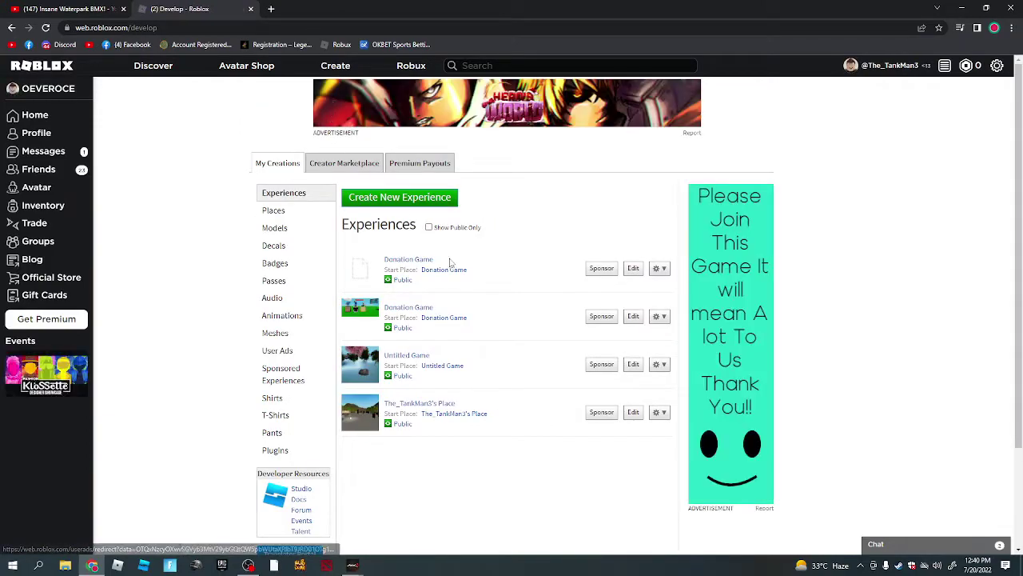
left_click(448, 274)
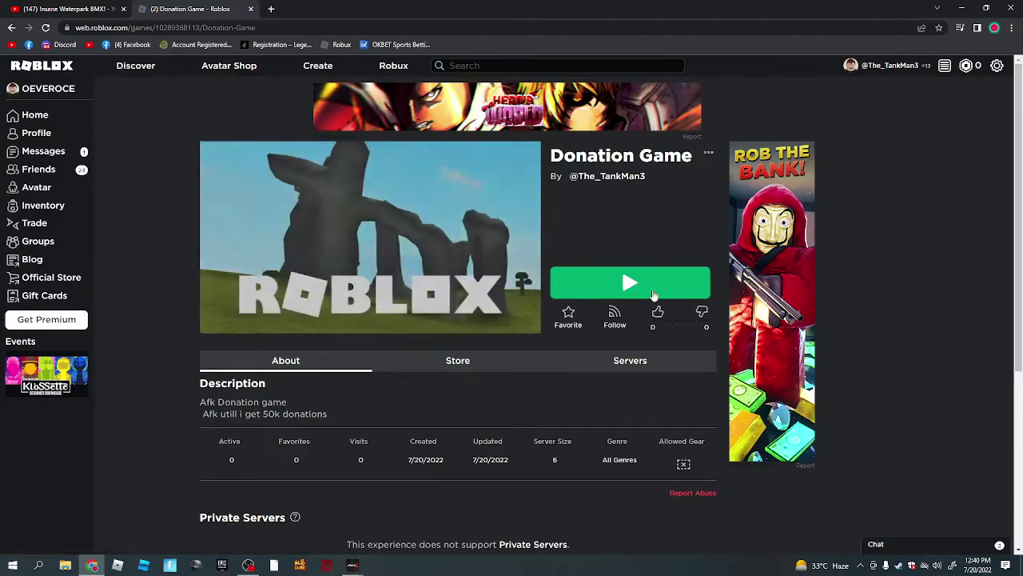
left_click(650, 292)
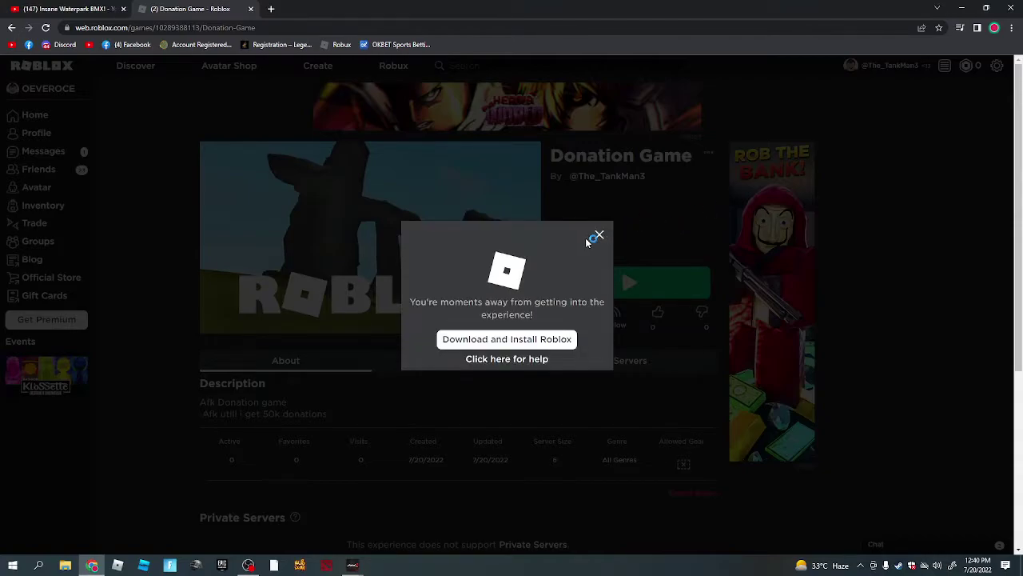
left_click(599, 236)
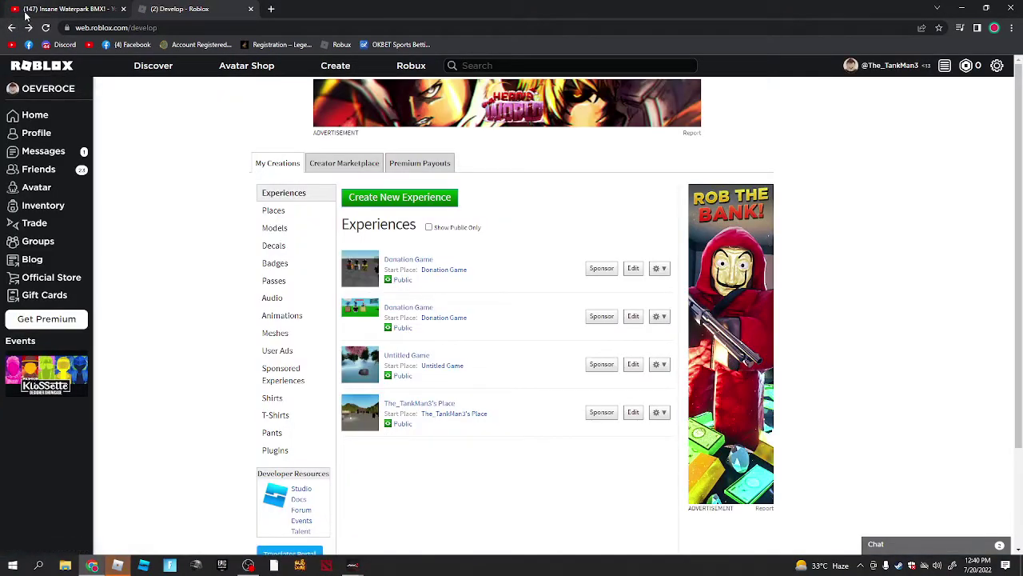
left_click(64, 9)
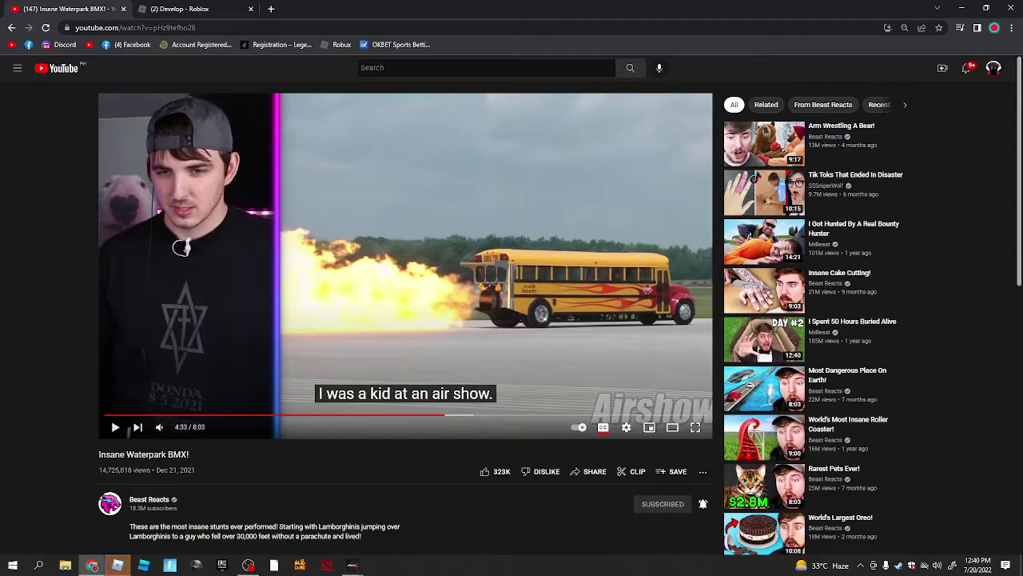
left_click(181, 9)
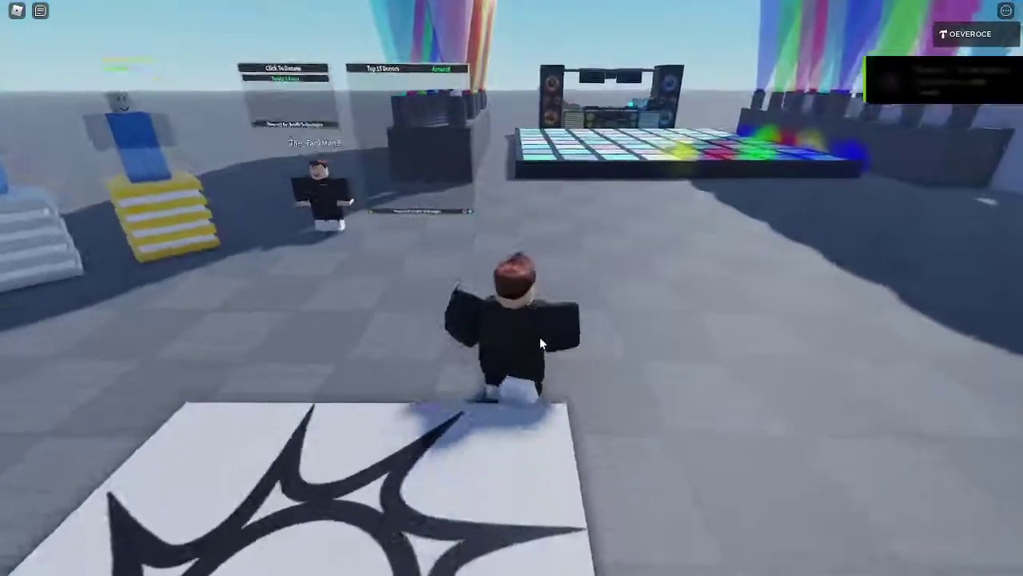
- Walk the avatar from the spawn pad to the donation board and inspect the Click To Donate and Top 15 Donors panels
scroll(541, 337, "up", 5)
key("w")
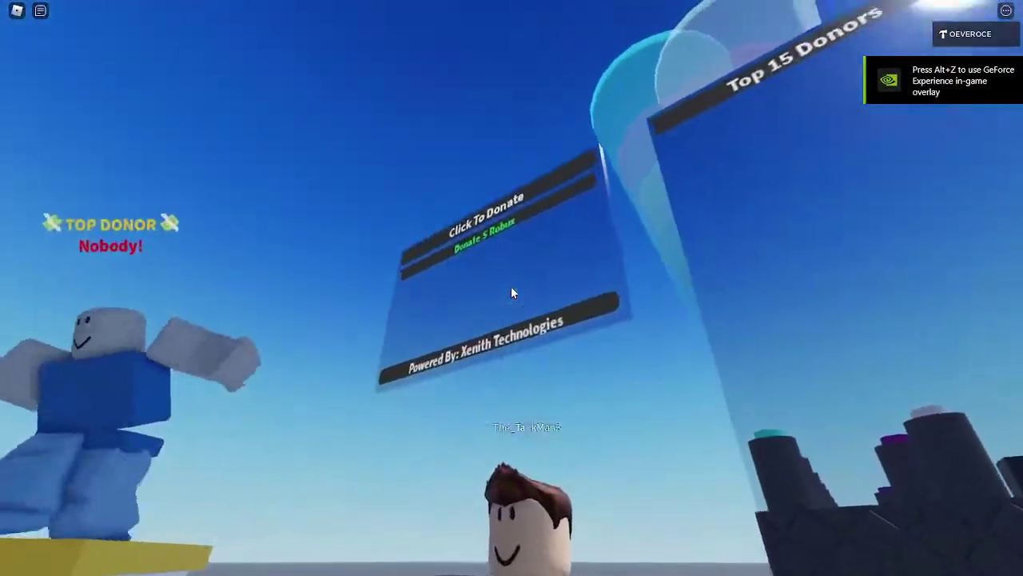
right_click_drag(511, 286, 514, 297)
scroll(510, 290, "down", 8)
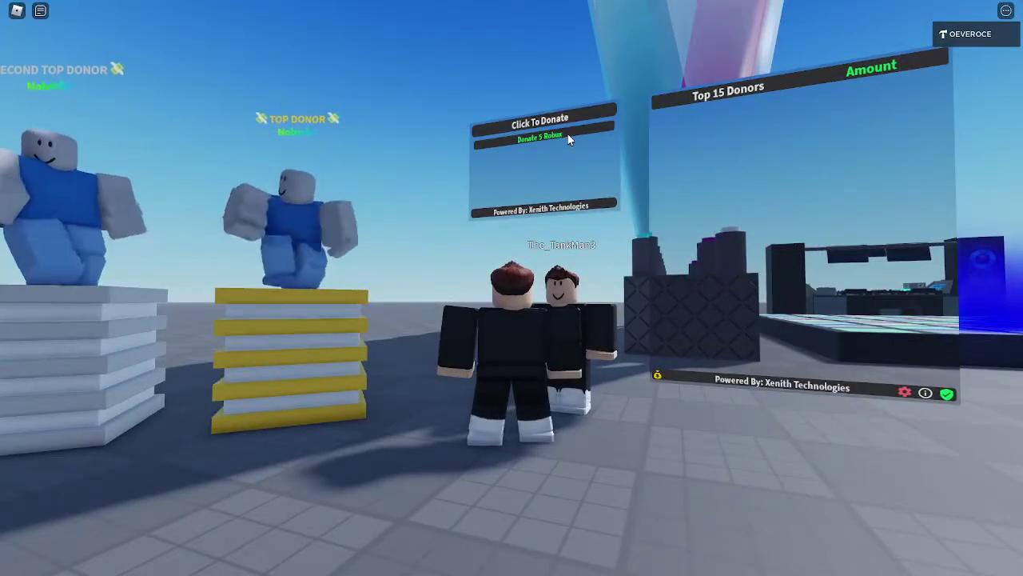
key("w")
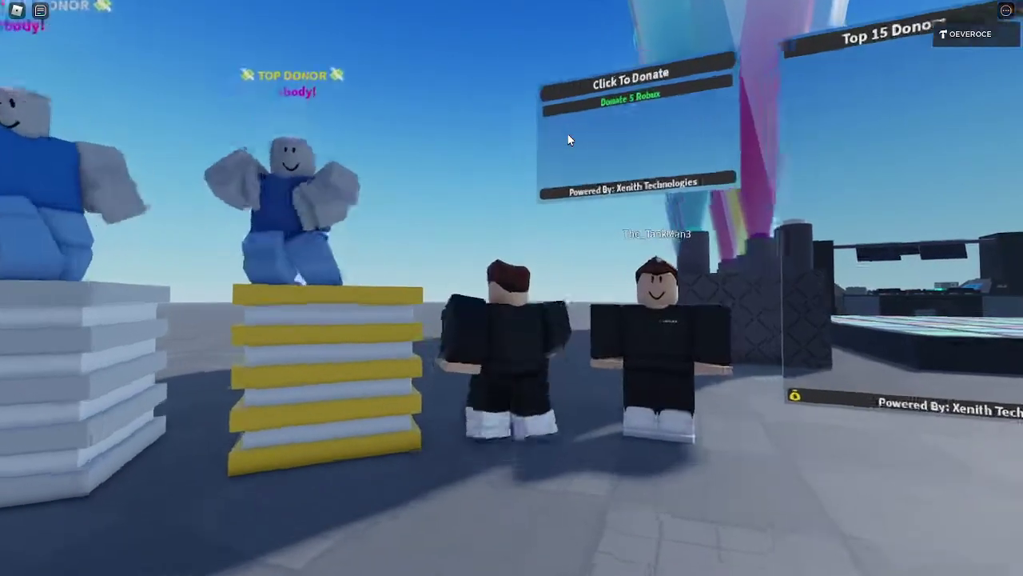
right_click_drag(568, 134, 567, 134)
scroll(568, 135, "down", 4)
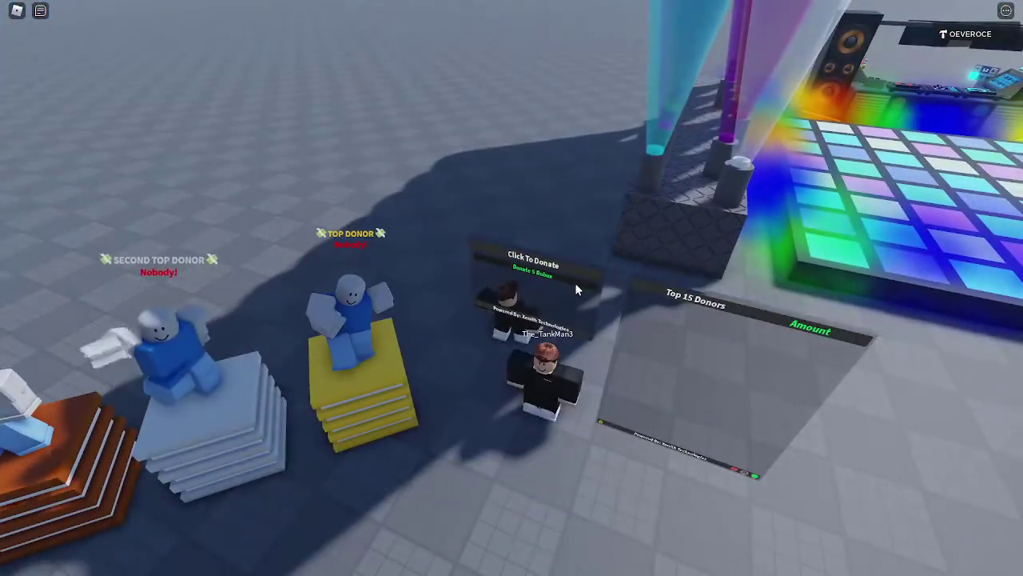
- Move the avatar back beside the podiums to view the top, second and third donor figures from above
key("a")
key("s")
key("d")
key("a")
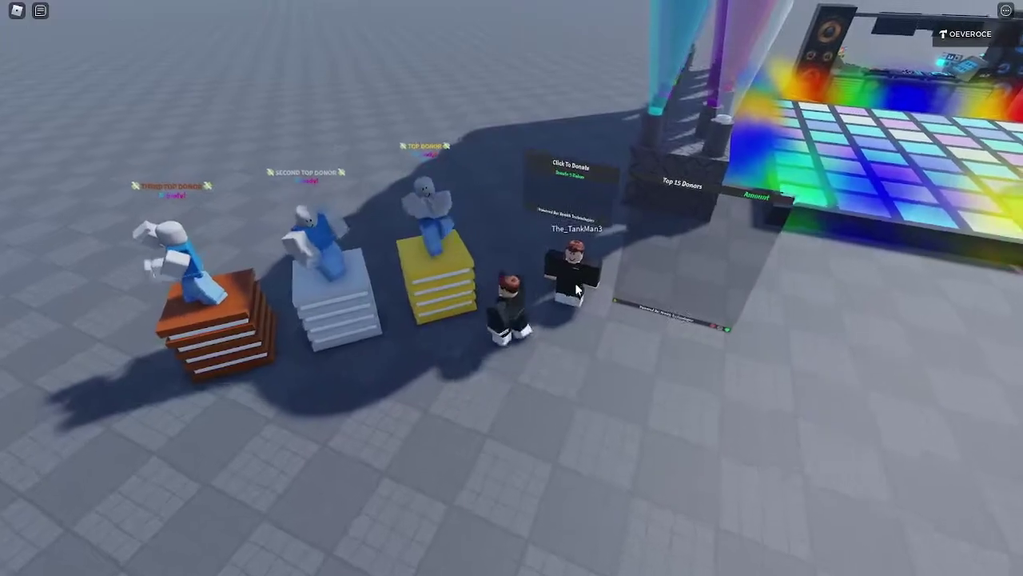
- Return the avatar to the Click To Donate panel and try the Donate 5 Robux option
key("w")
right_click_drag(577, 290, 577, 289)
key("d")
key("w")
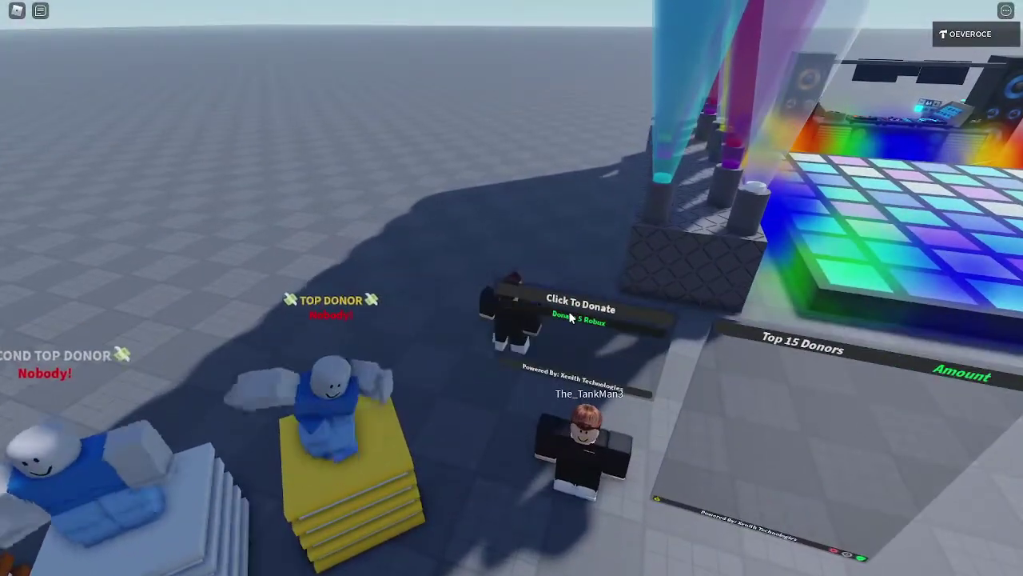
left_click(569, 311)
left_click(569, 314)
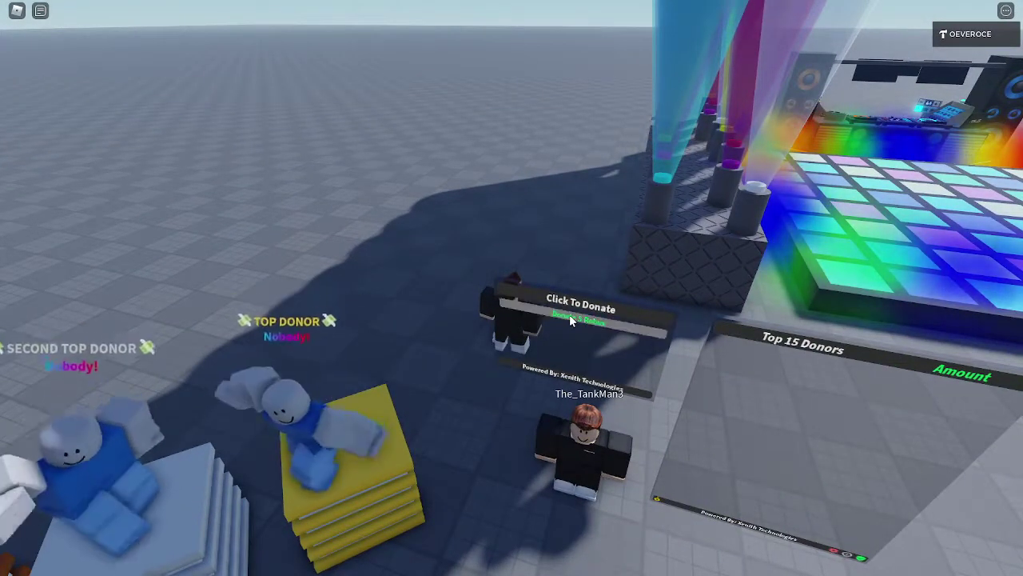
scroll(570, 314, "down", 5)
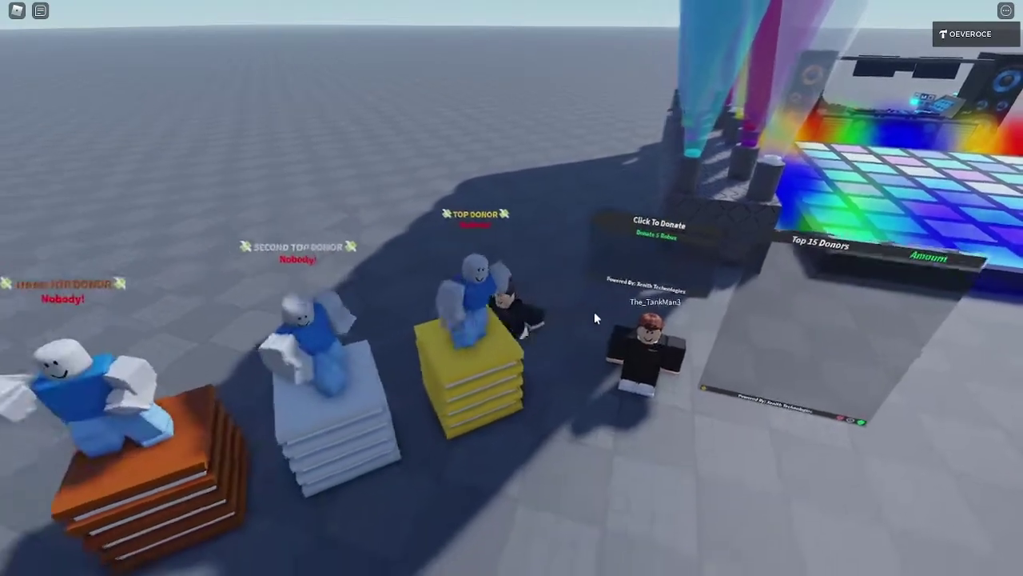